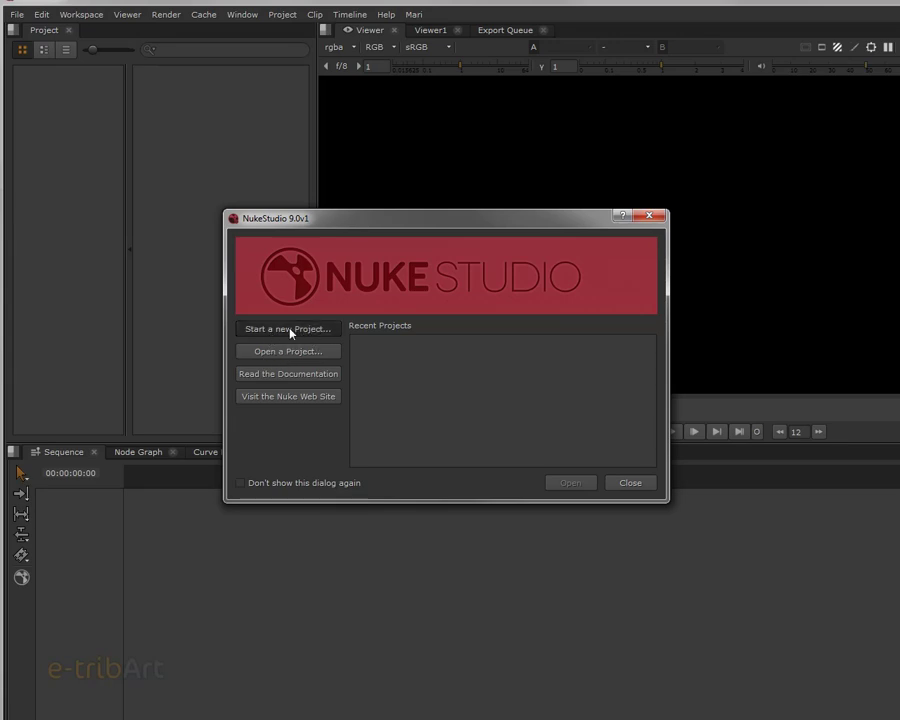
- Start a new project and add a new sequence to it
click(290, 330)
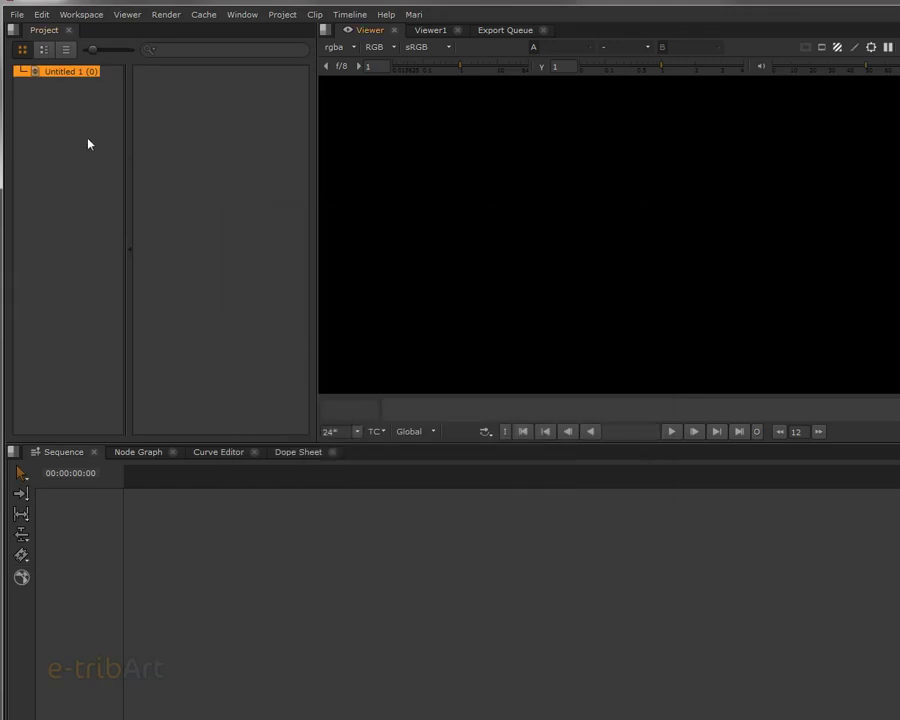
right_click(65, 75)
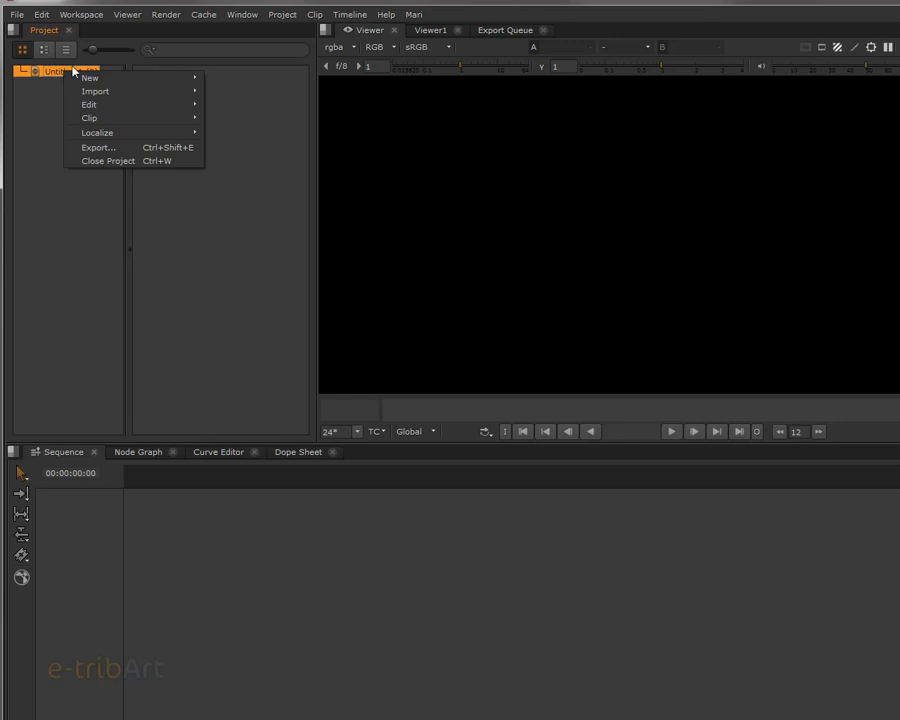
mouse_move(80, 78)
click(33, 83)
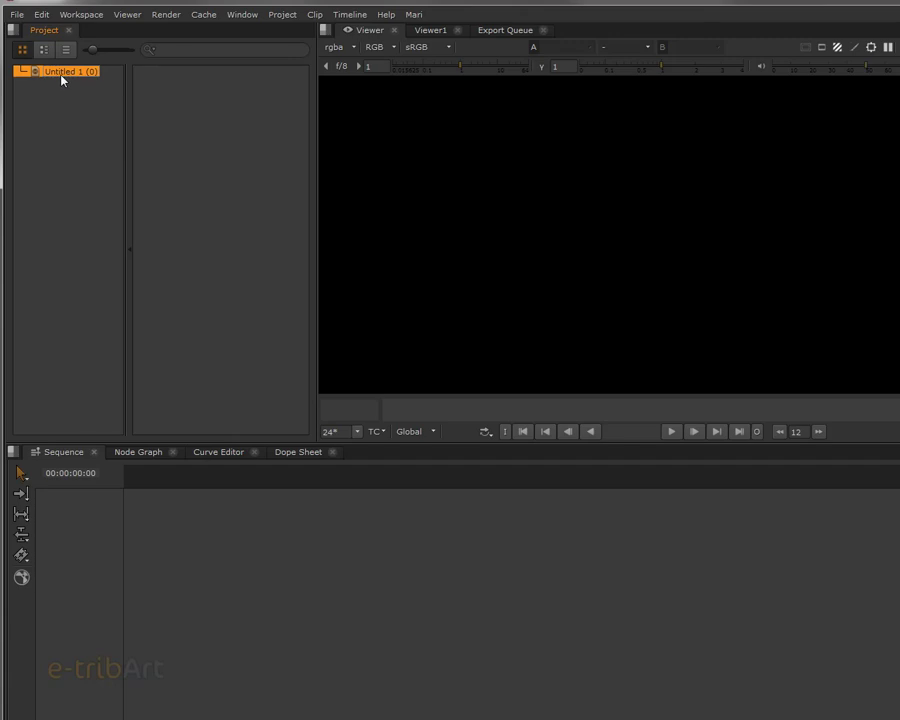
right_click(65, 75)
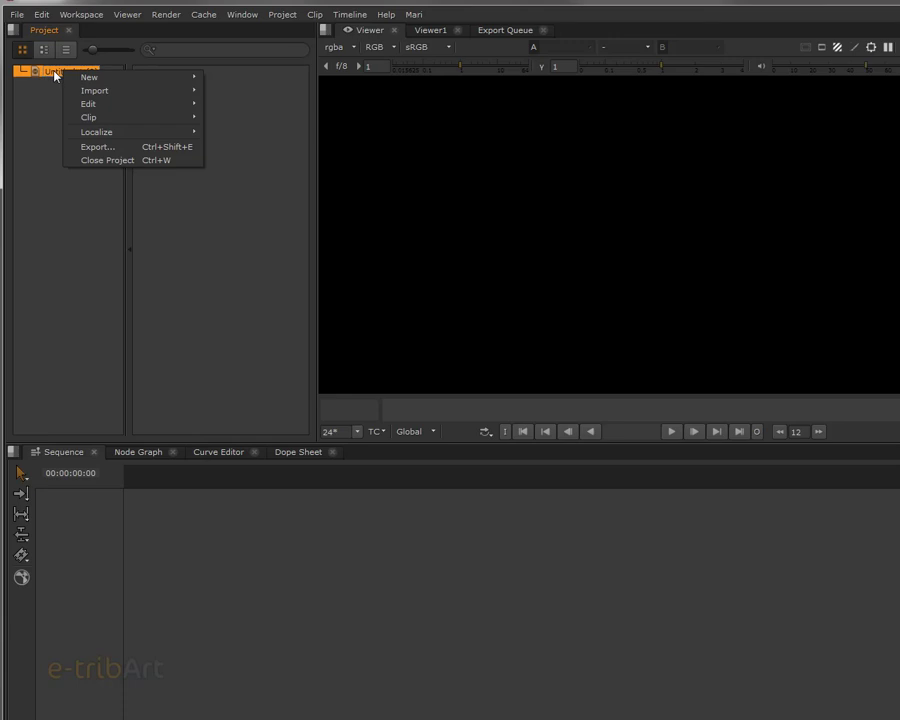
mouse_move(85, 78)
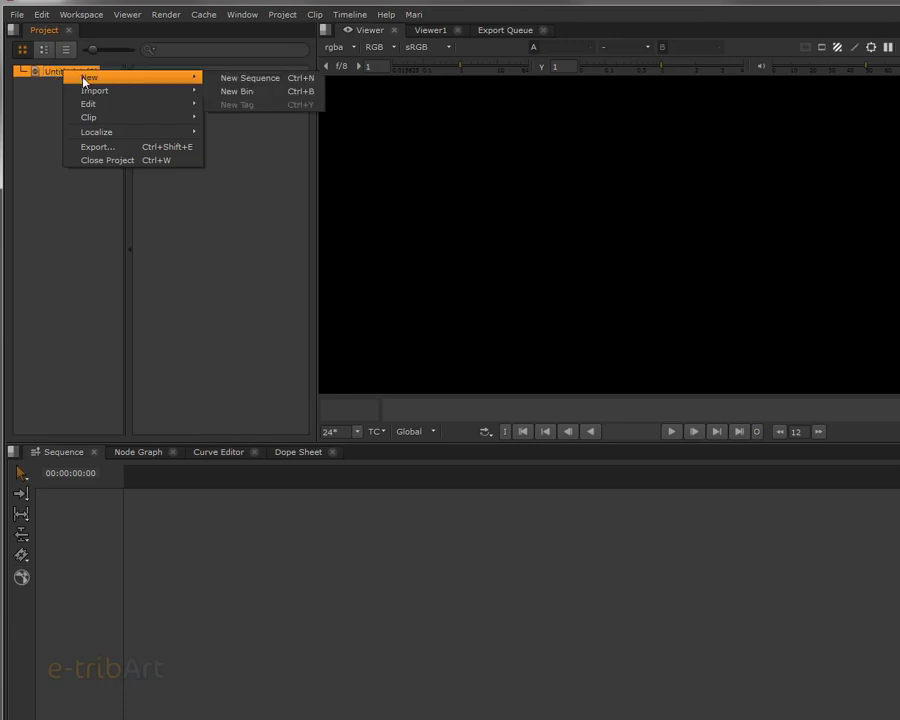
click(224, 81)
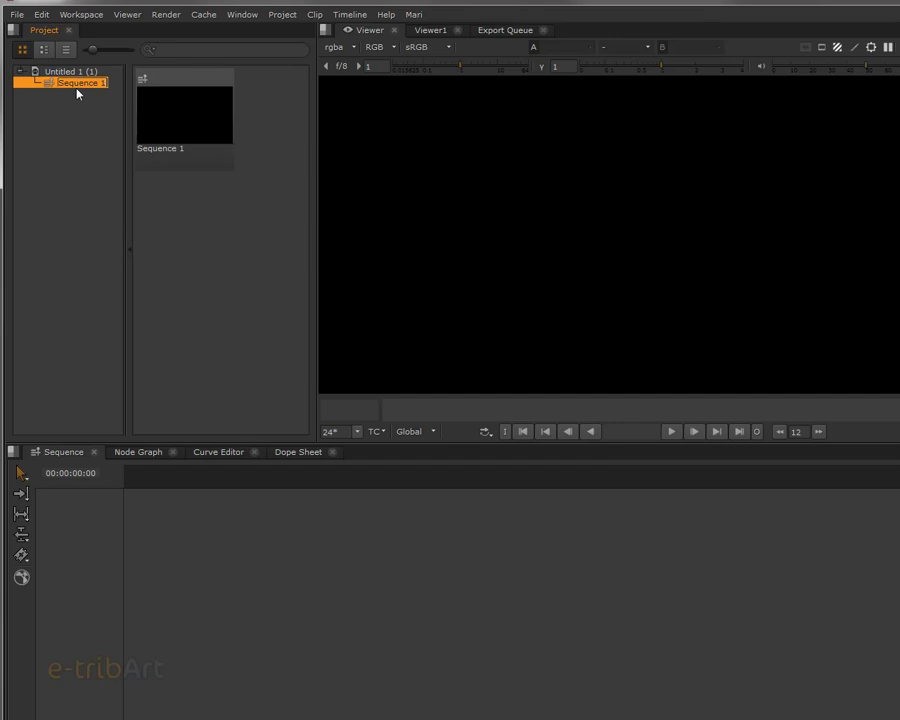
- Name the new sequence montage_campagne
key(BackSpace)
text(montage_campg)
key(BackSpace)
text(agne)
key(Return)
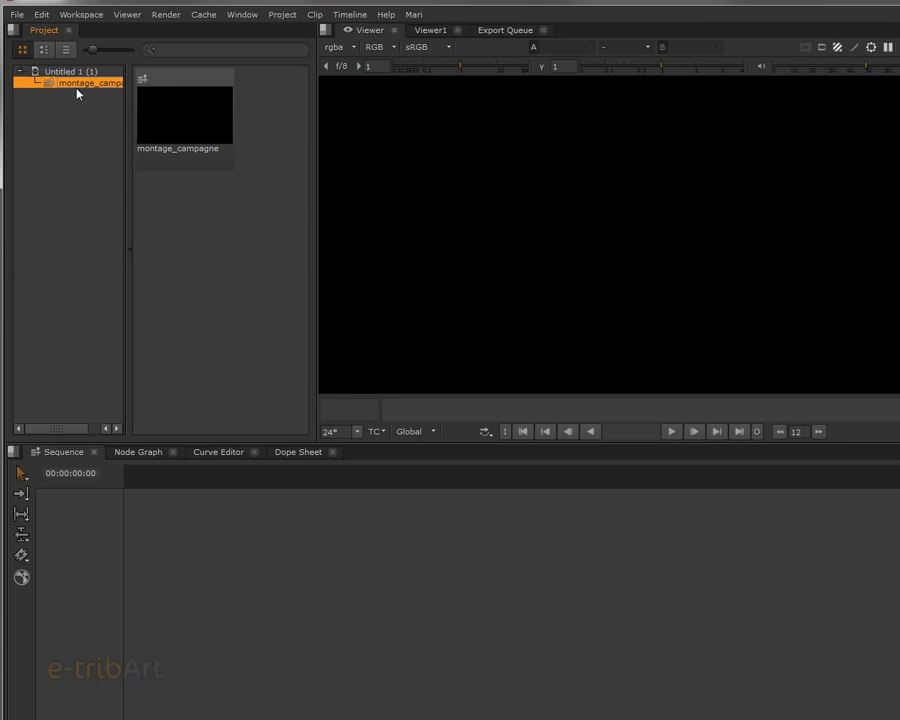
- Open the montage_campagne sequence in the timeline and viewer
click(176, 132)
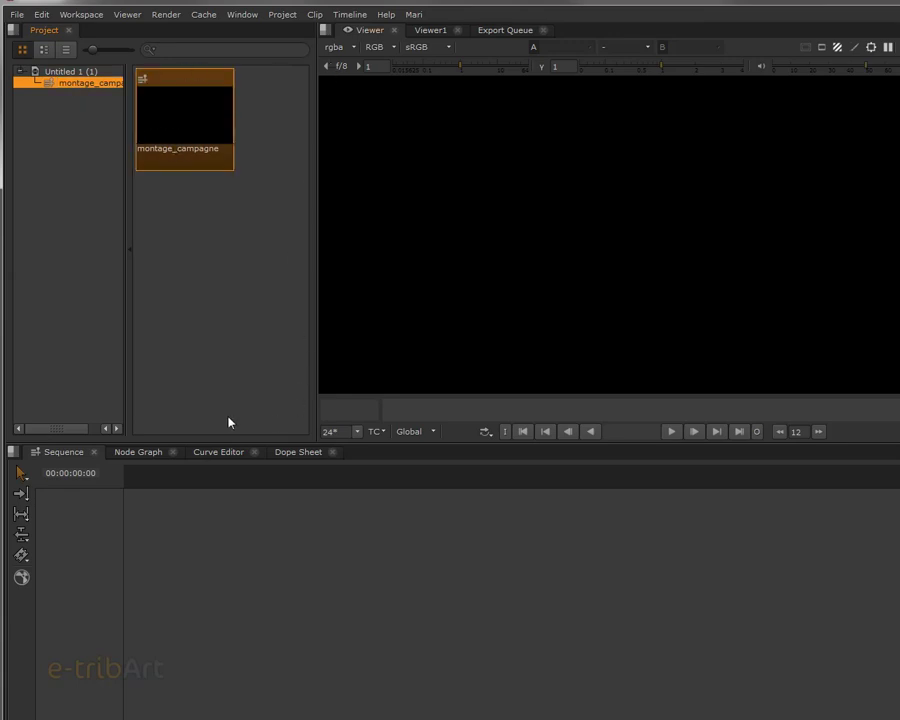
double_click(184, 116)
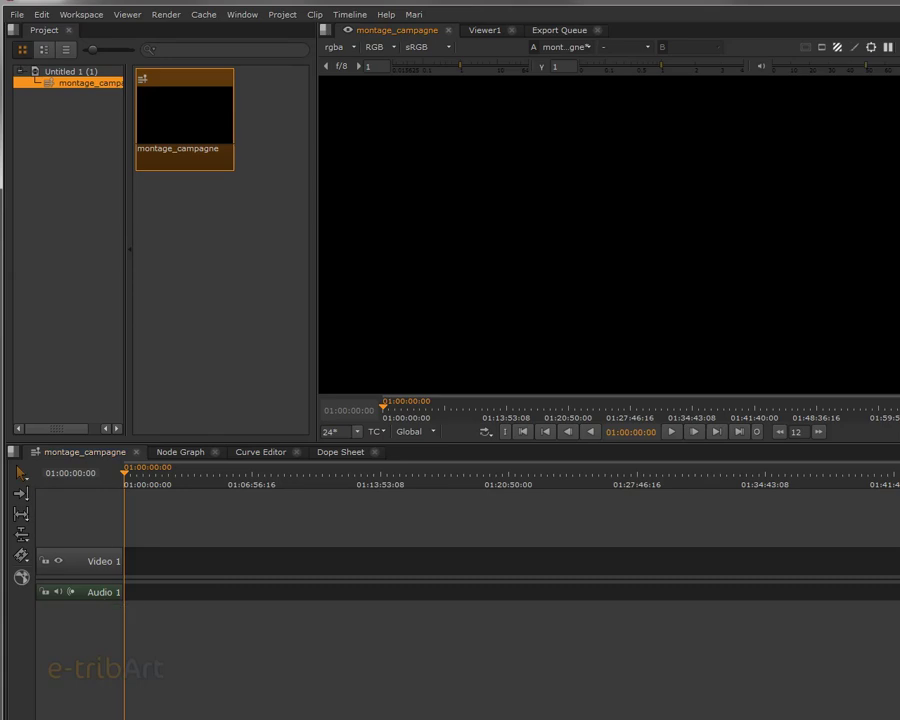
drag(899, 654, 899, 654)
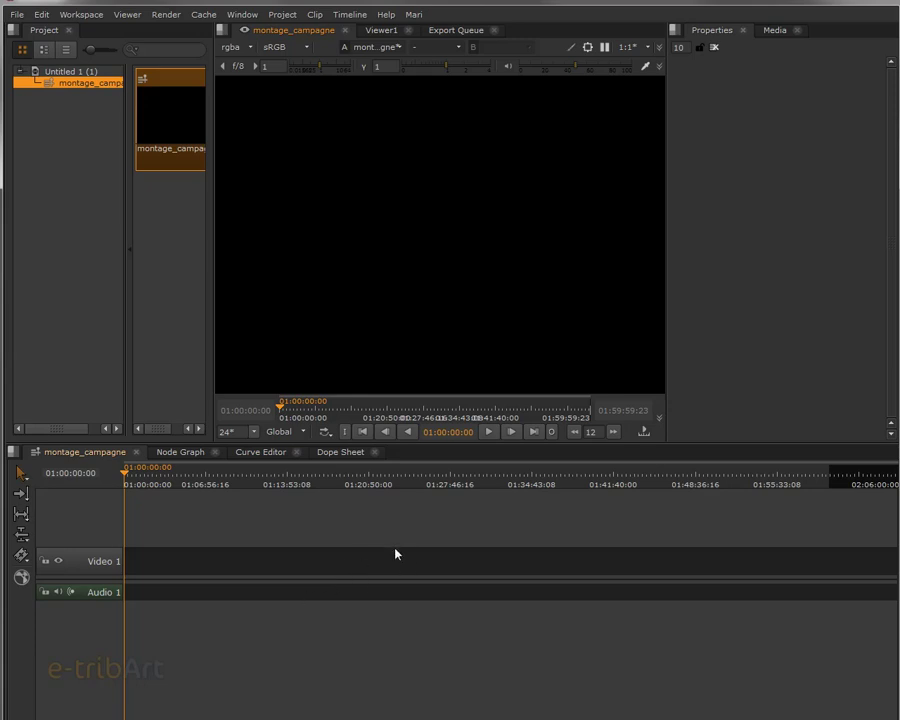
- Adjust the width of the project bin and display its contents as thumbnails with details beside them
drag(212, 364, 260, 363)
click(193, 112)
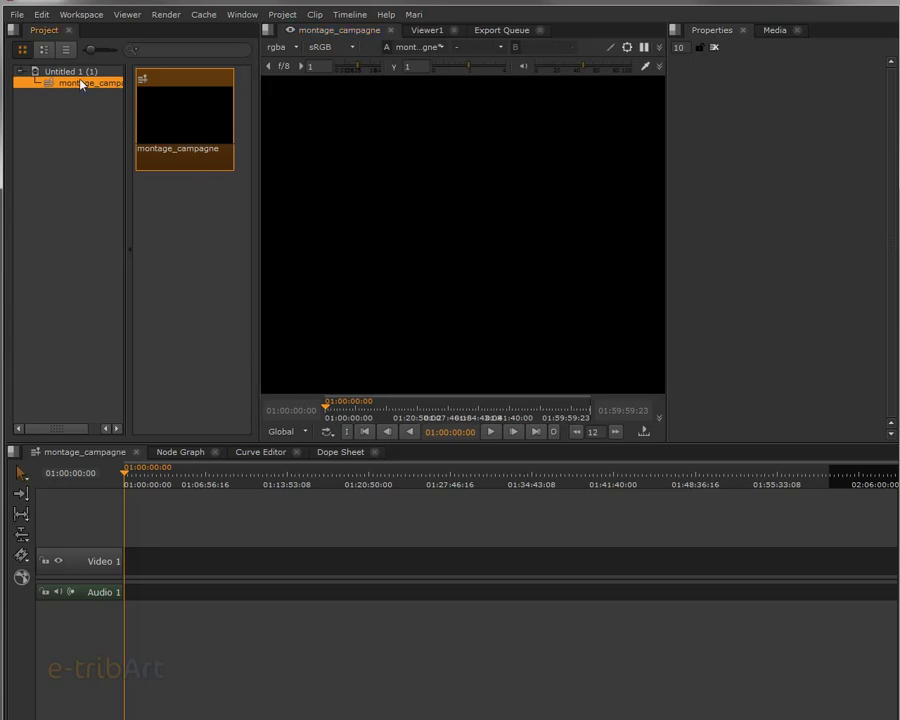
click(46, 53)
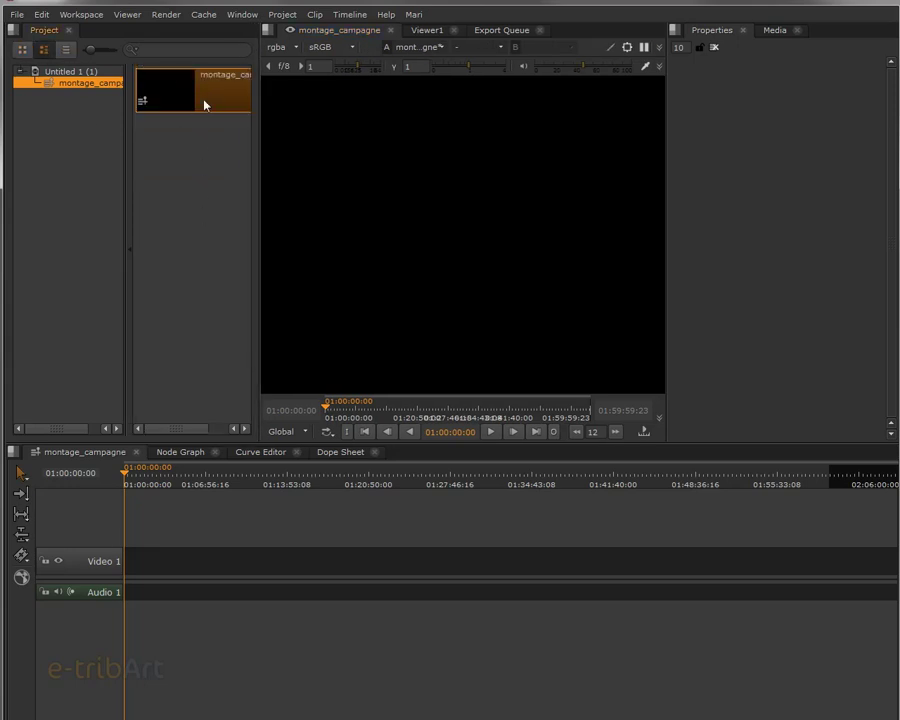
drag(258, 128, 303, 130)
drag(236, 129, 231, 130)
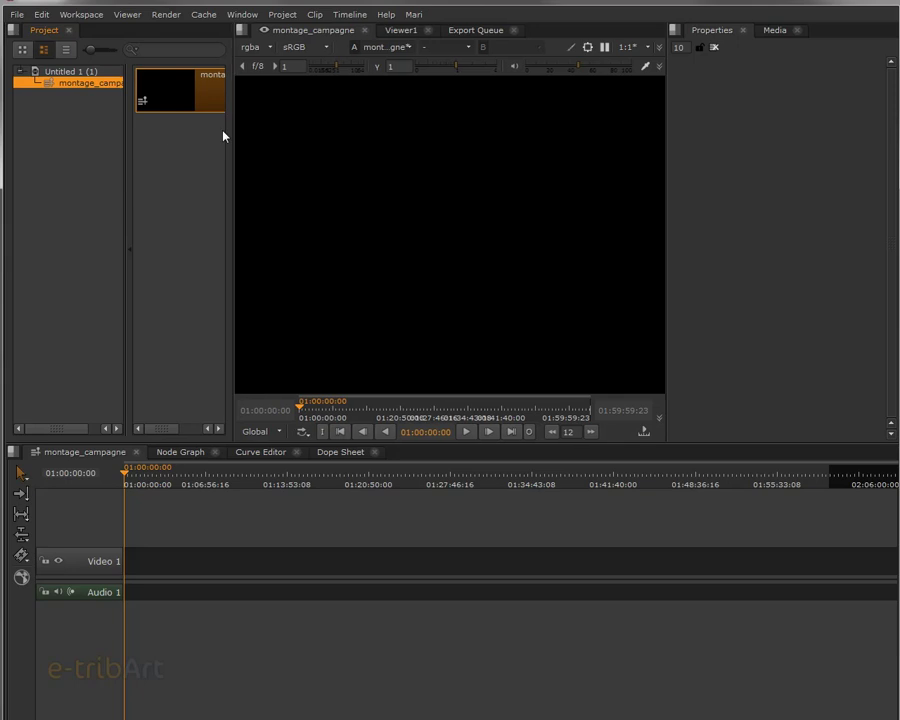
click(65, 50)
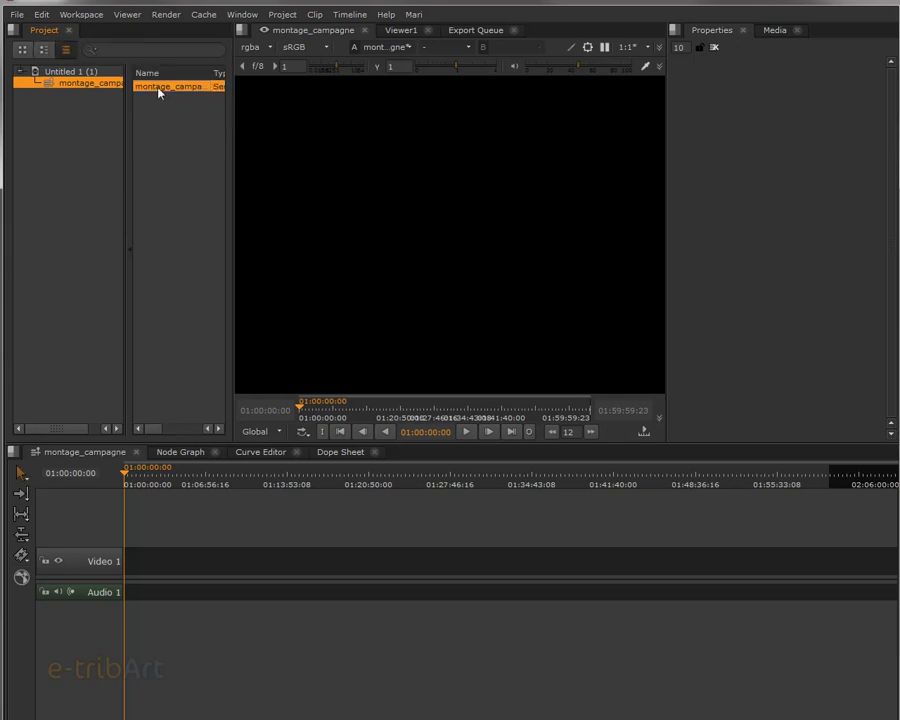
click(44, 50)
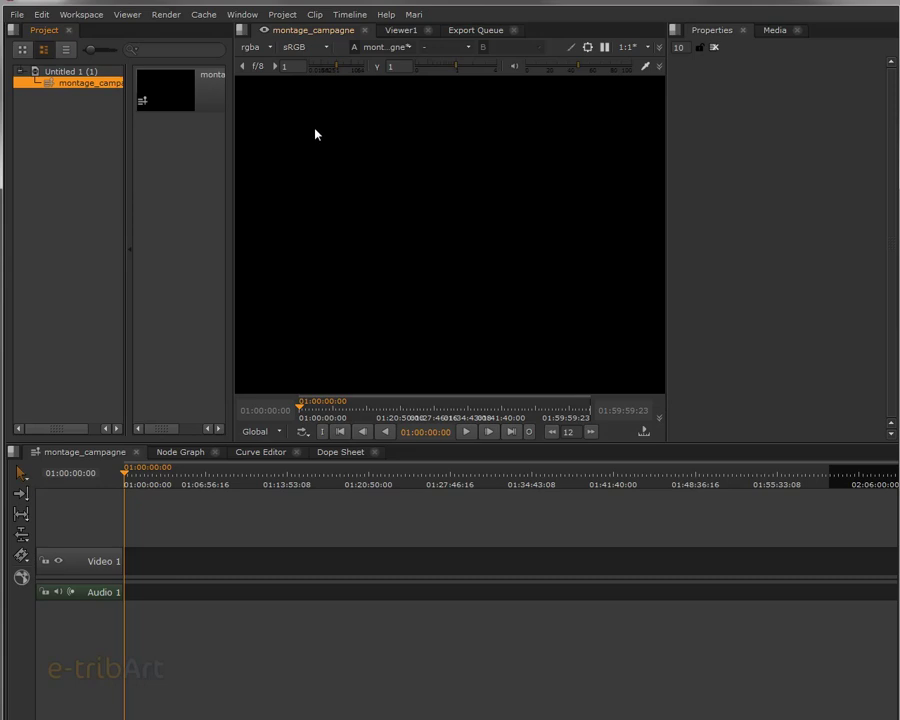
- Move the sequence playhead to 01:00:17:08
mouse_move(303, 408)
mouse_down()
mouse_move(457, 408)
mouse_move(314, 407)
mouse_move(302, 415)
mouse_up()
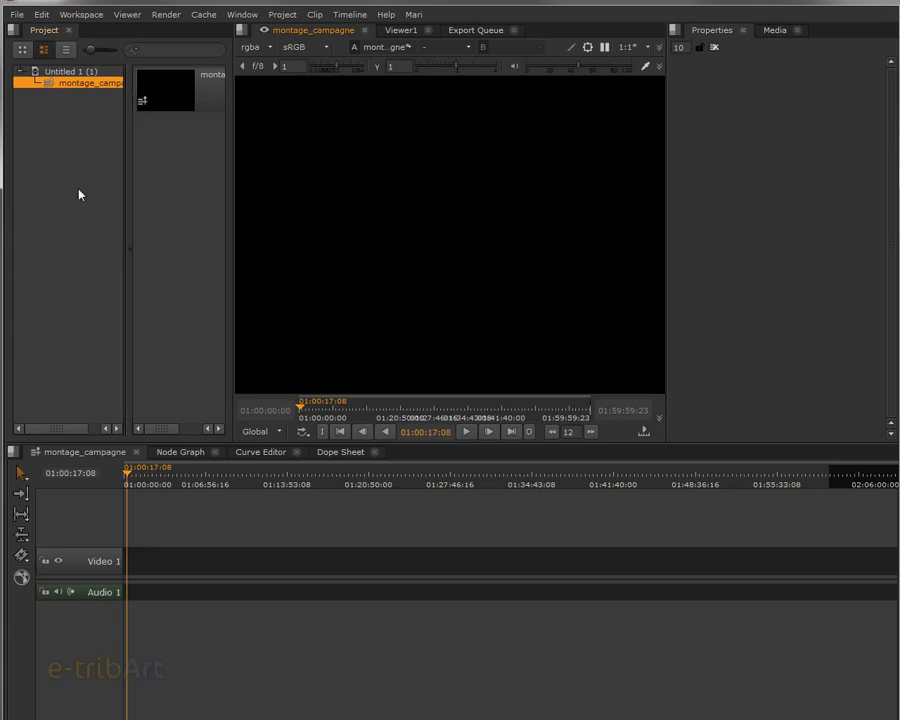
click(14, 14)
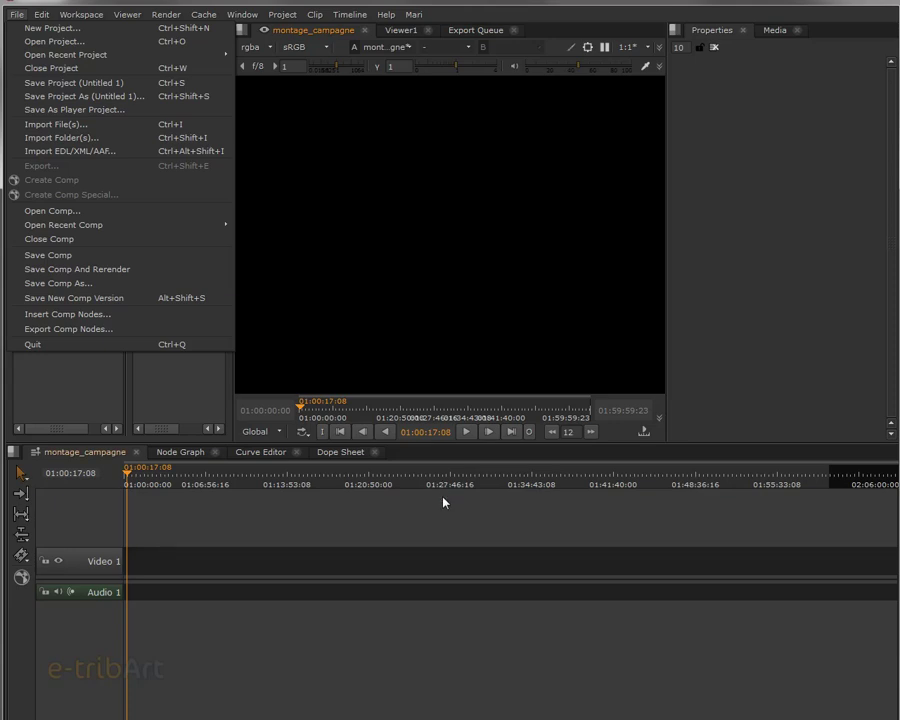
click(338, 526)
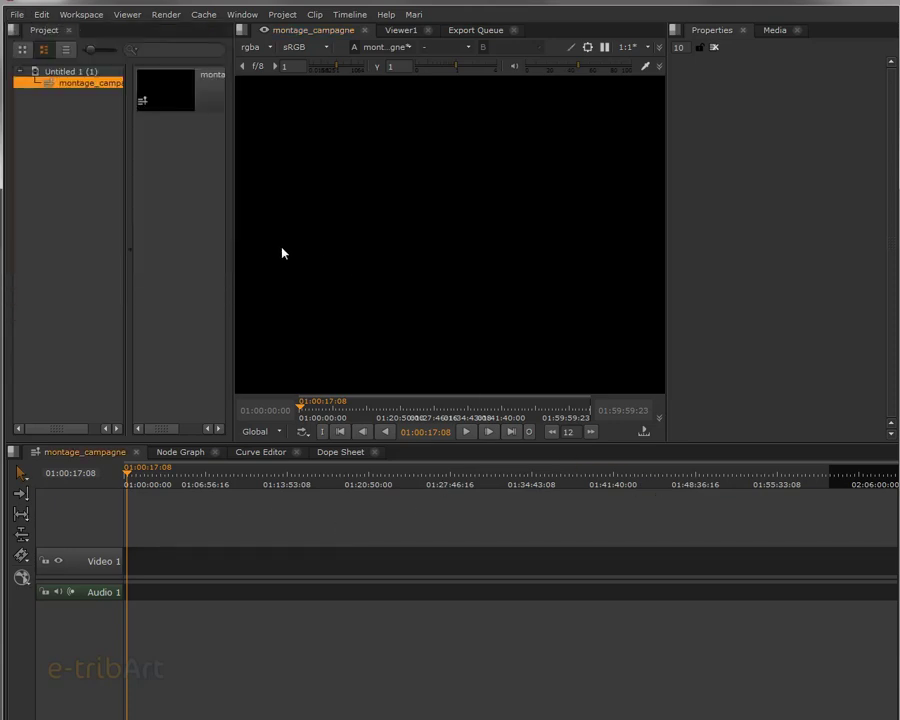
- Widen the project bin slightly and import the script ruines_boudha_04_tuto06.nk from the Compo_Ruine_boudha folder
mouse_move(233, 243)
mouse_down()
mouse_move(253, 247)
mouse_move(245, 251)
mouse_up()
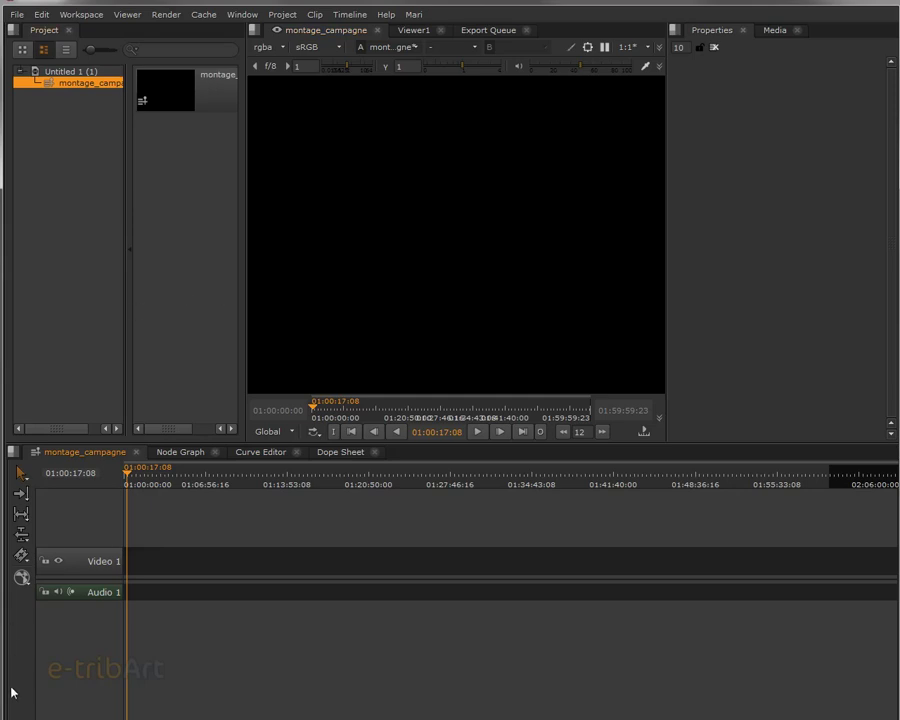
click(15, 15)
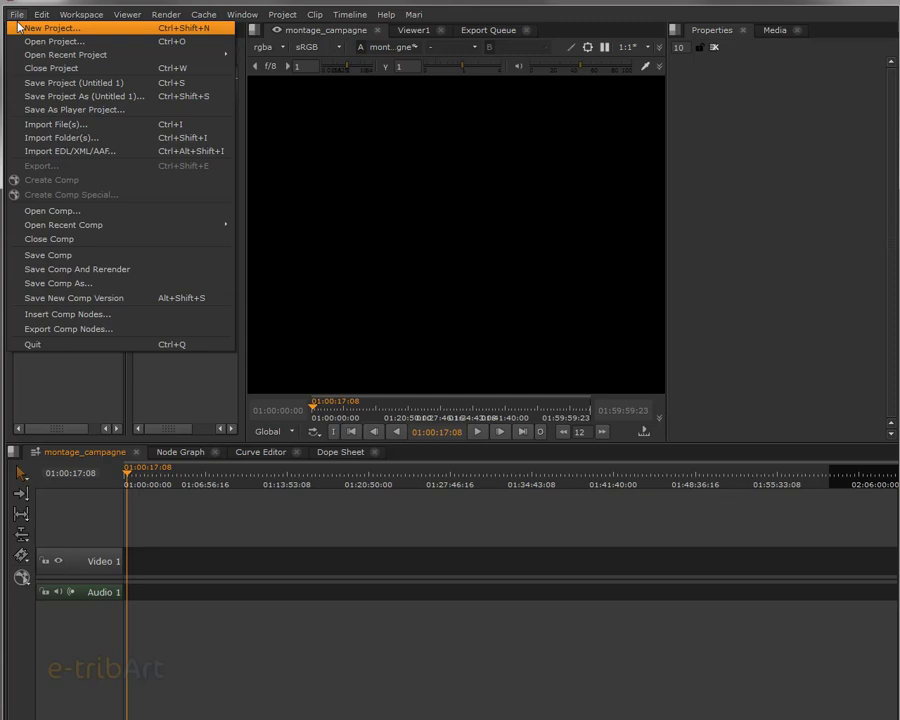
click(62, 124)
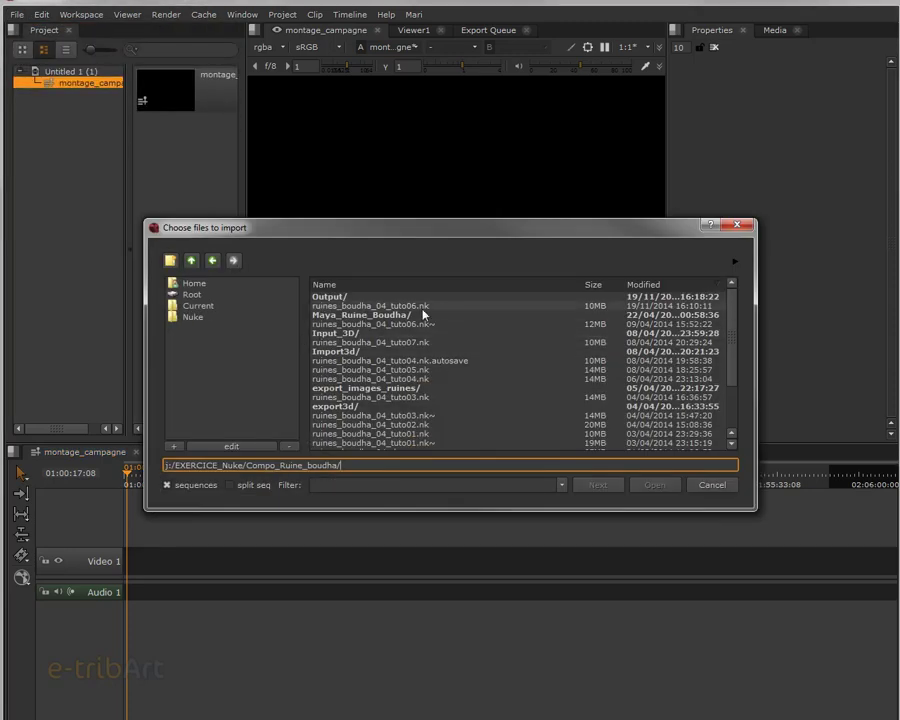
click(414, 305)
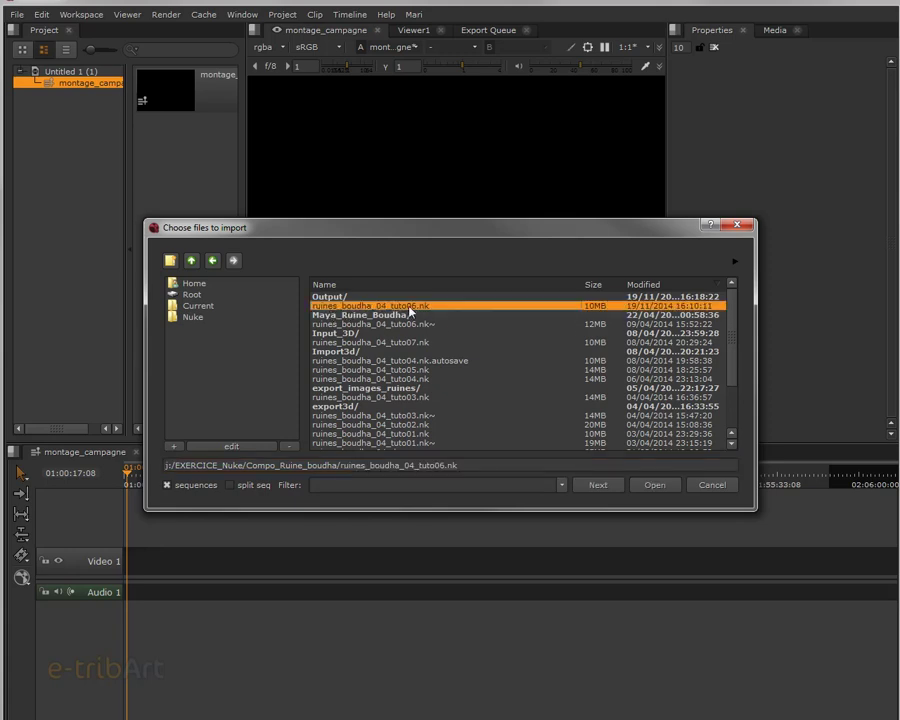
double_click(410, 308)
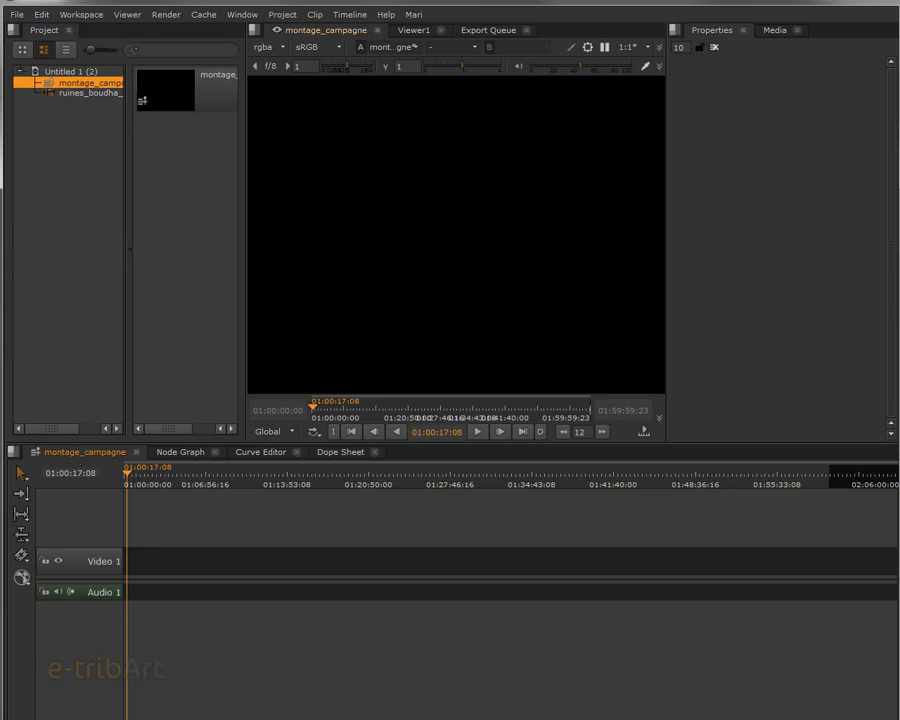
- Place the ruines_boudha_04_tuto06 clip on the Video 1 track, starting at 01:00:00:00
click(83, 93)
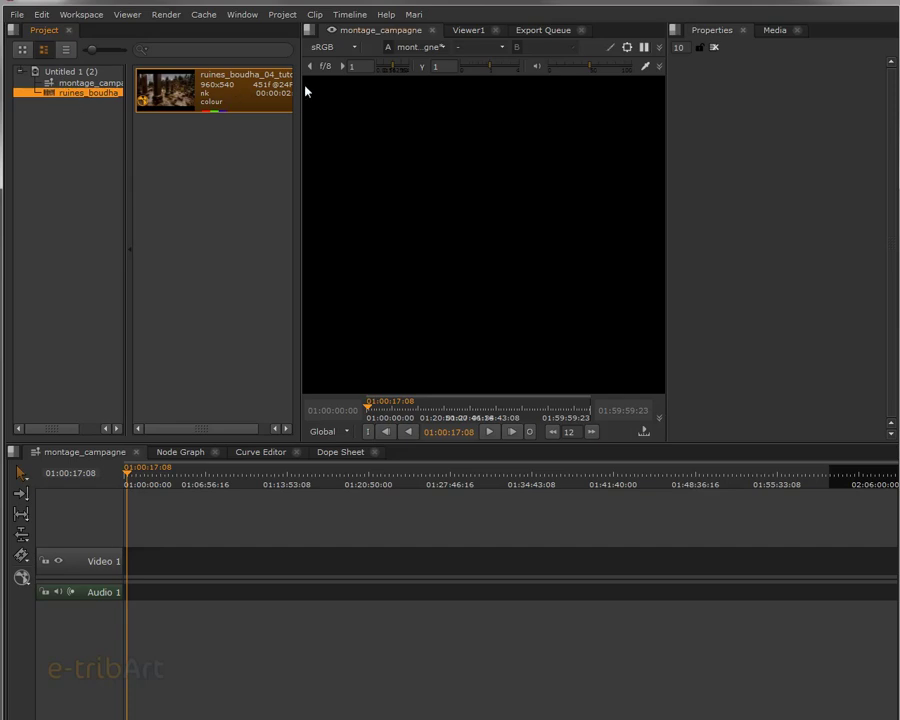
drag(298, 94, 260, 106)
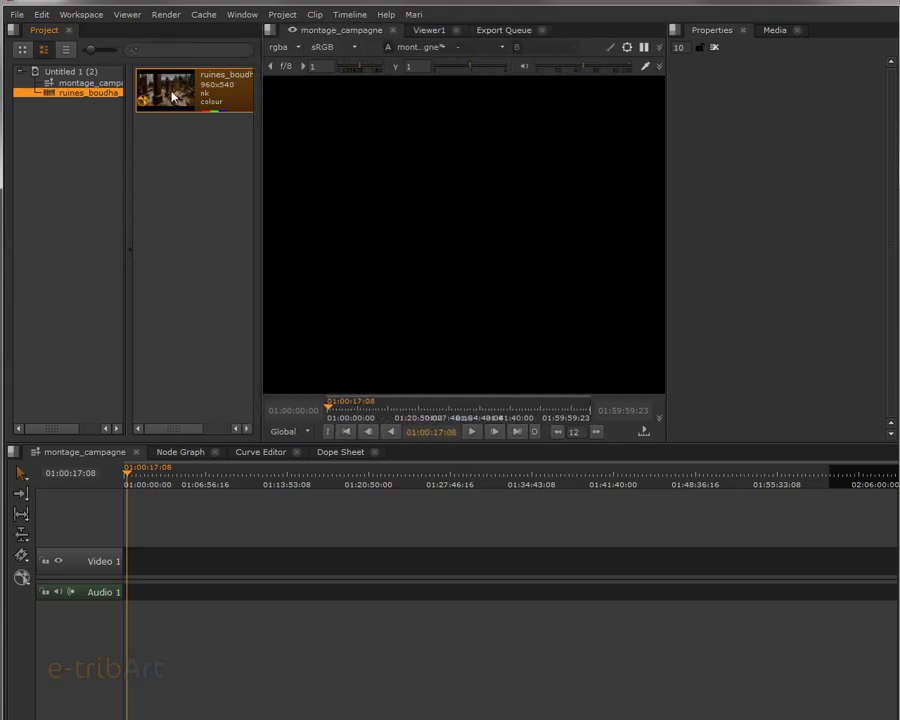
drag(168, 99, 141, 573)
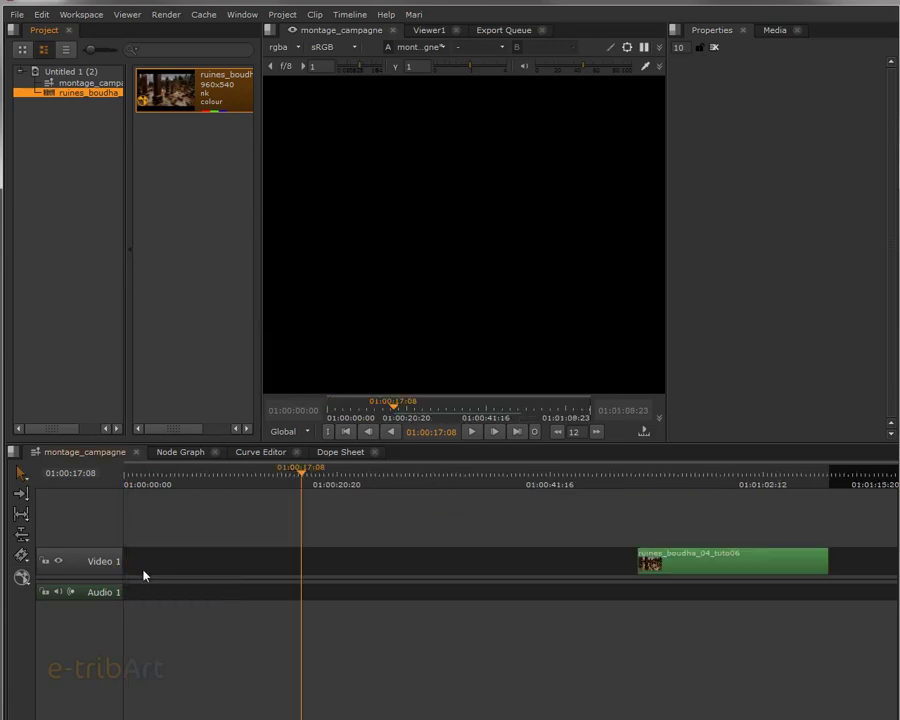
drag(756, 555, 233, 566)
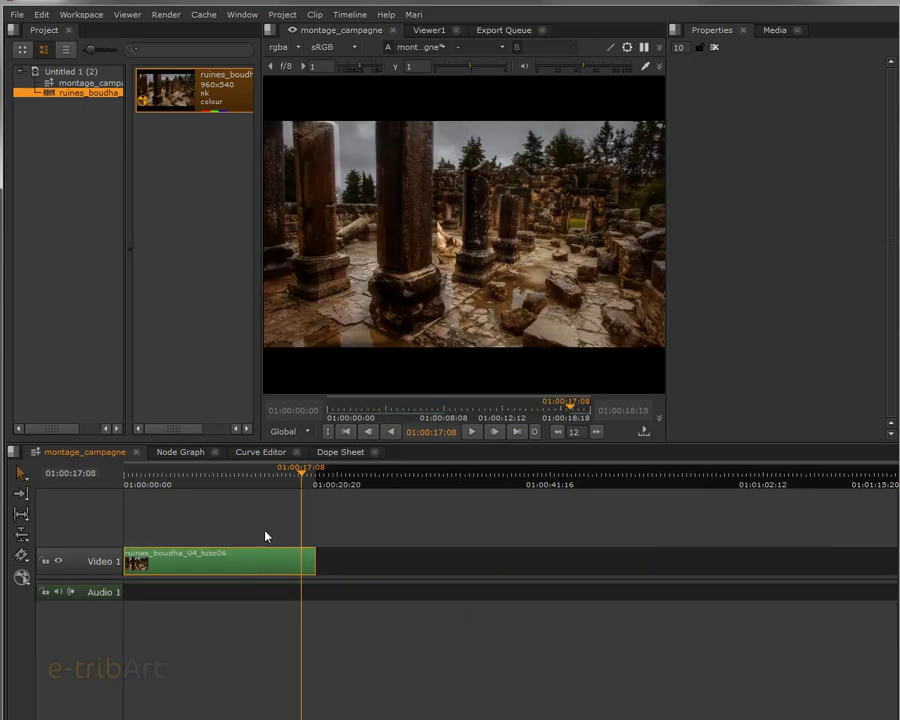
- Scrub through the ruines_boudha_04_tuto06 clip to examine the rendered ruins shot in the viewer
click(299, 477)
drag(299, 477, 248, 492)
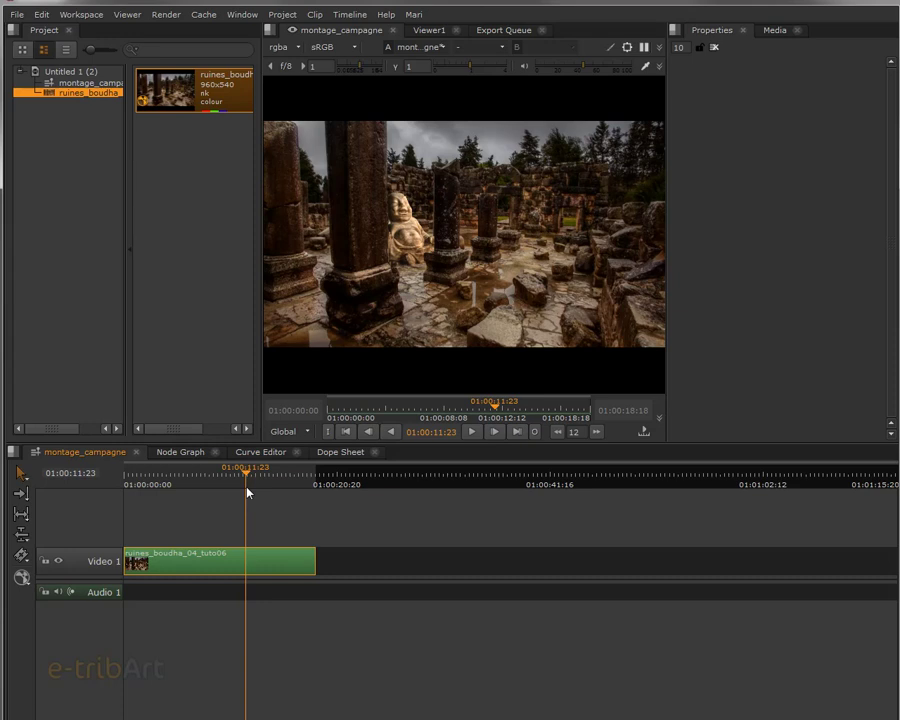
drag(247, 479, 203, 477)
drag(255, 476, 220, 478)
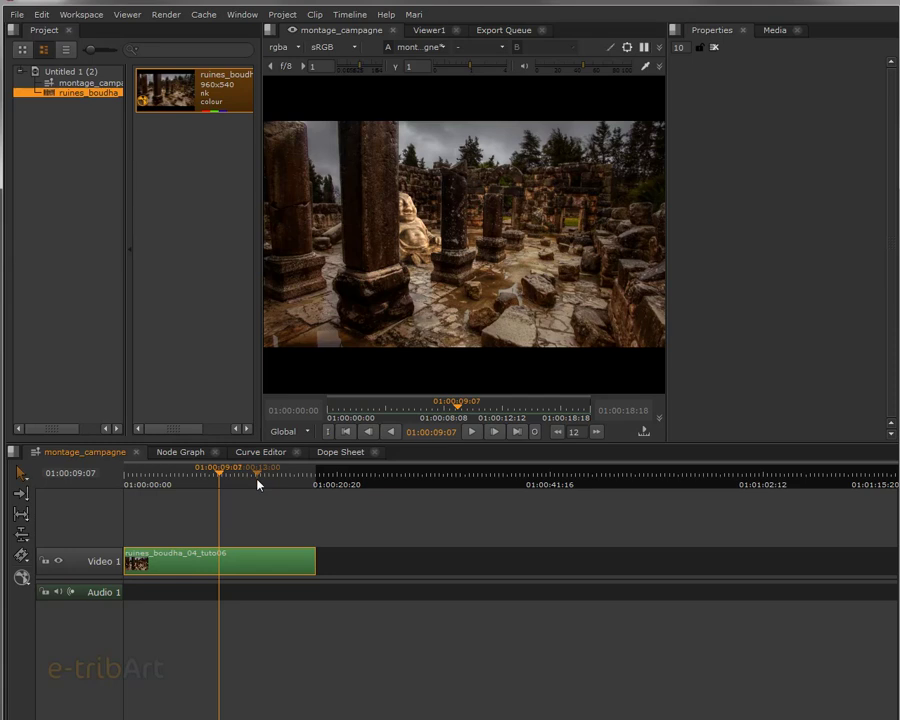
drag(234, 481, 273, 478)
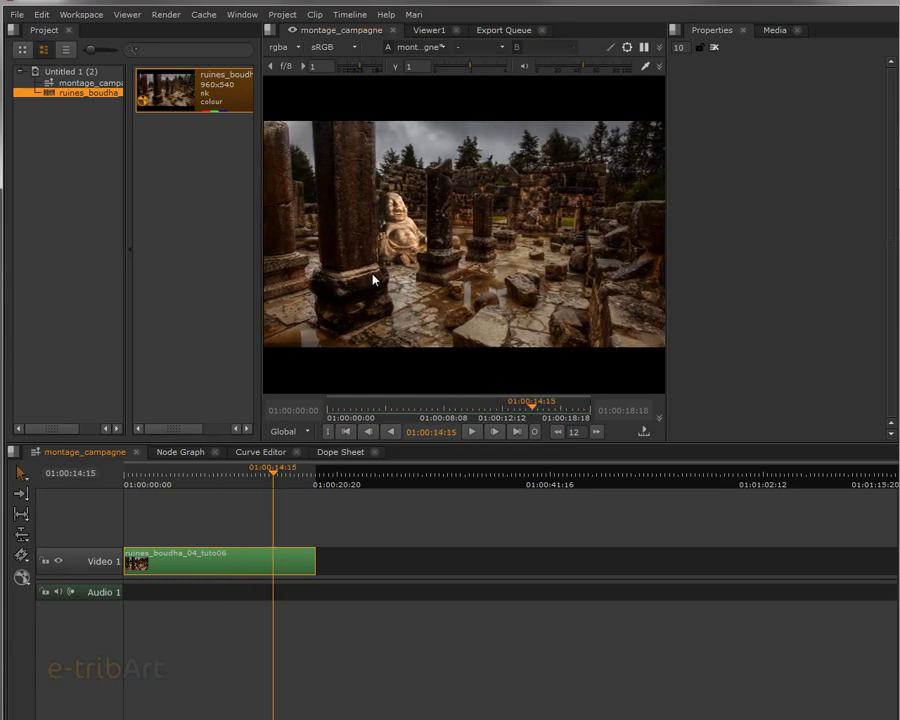
drag(273, 481, 249, 483)
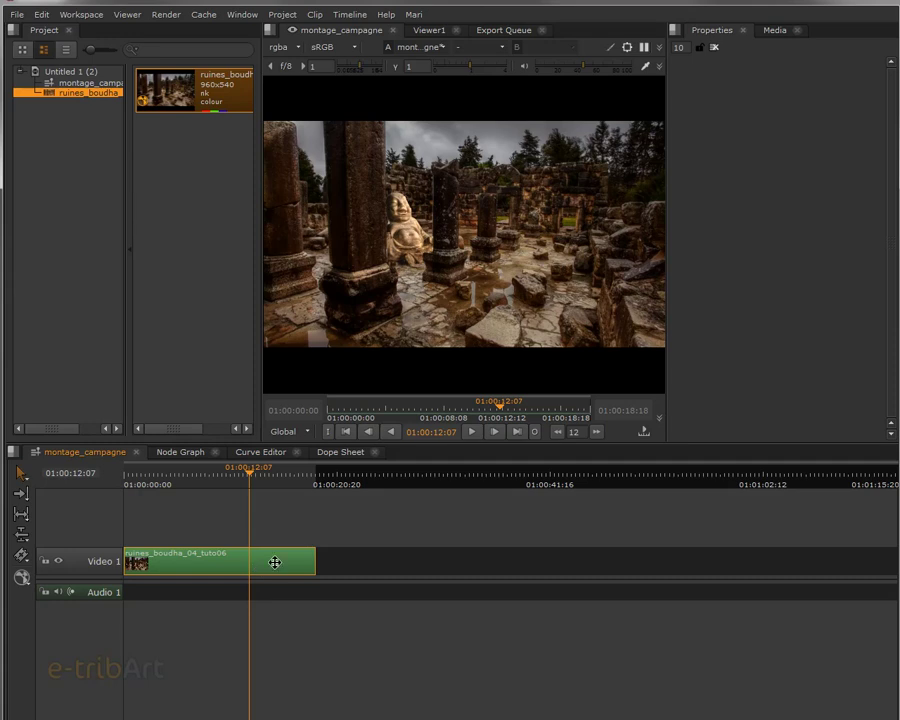
drag(249, 477, 225, 487)
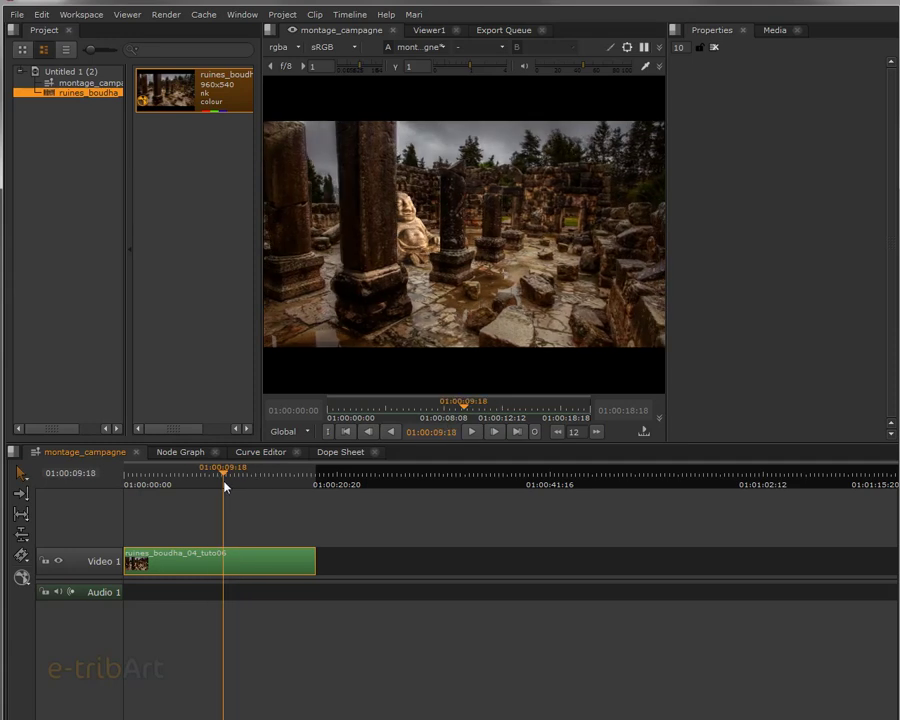
drag(224, 479, 251, 500)
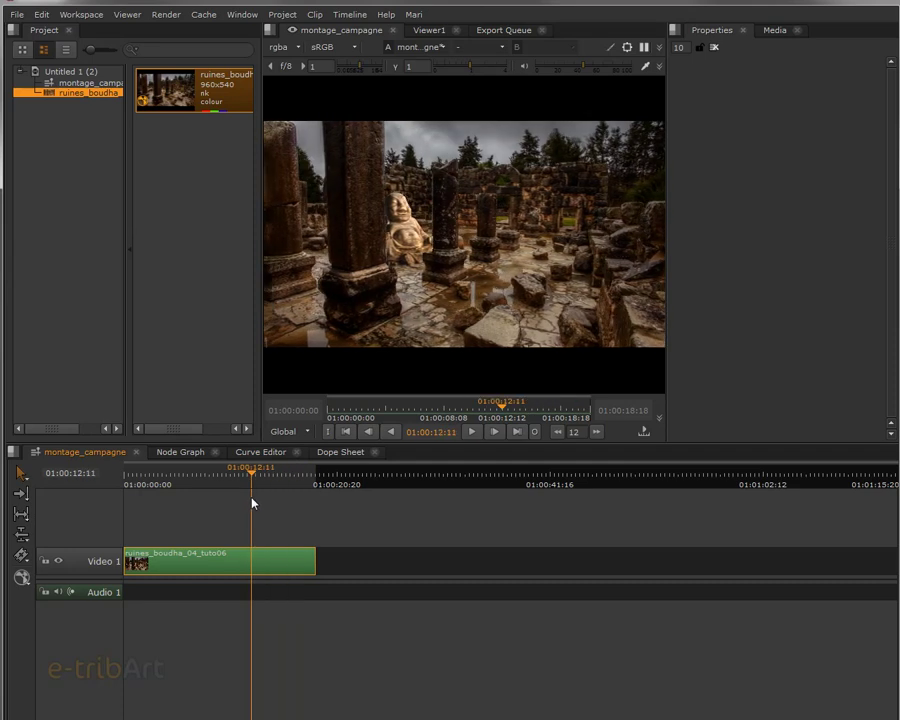
- Open the ruines_boudha_04_tuto06 clip's comp in the Node Graph and examine the columns and Buddha statue in the 3D view
click(282, 571)
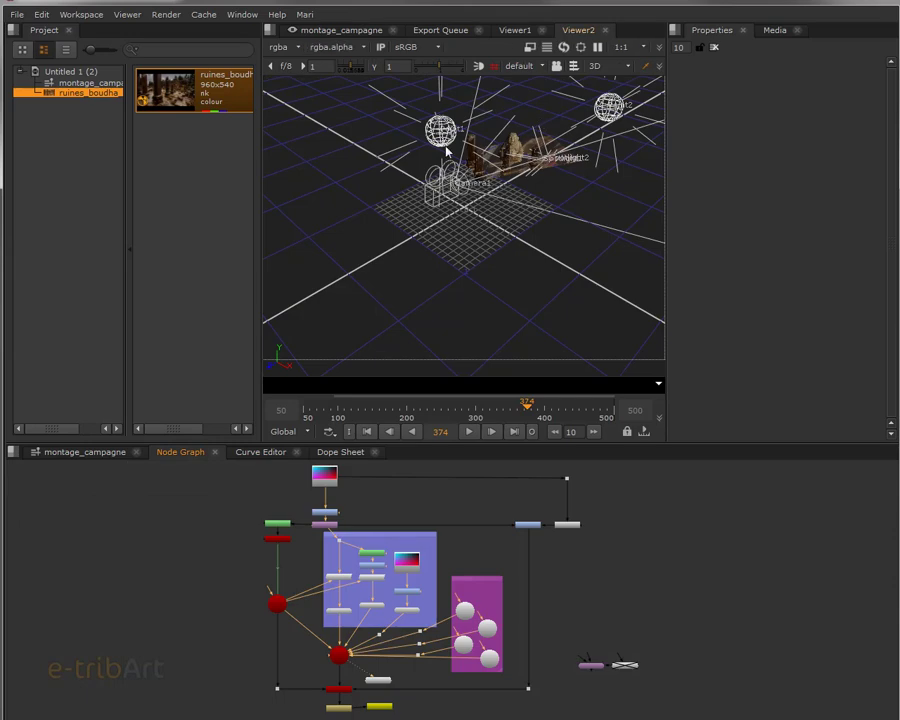
drag(492, 217, 617, 221)
scroll(460, 267, up, 5)
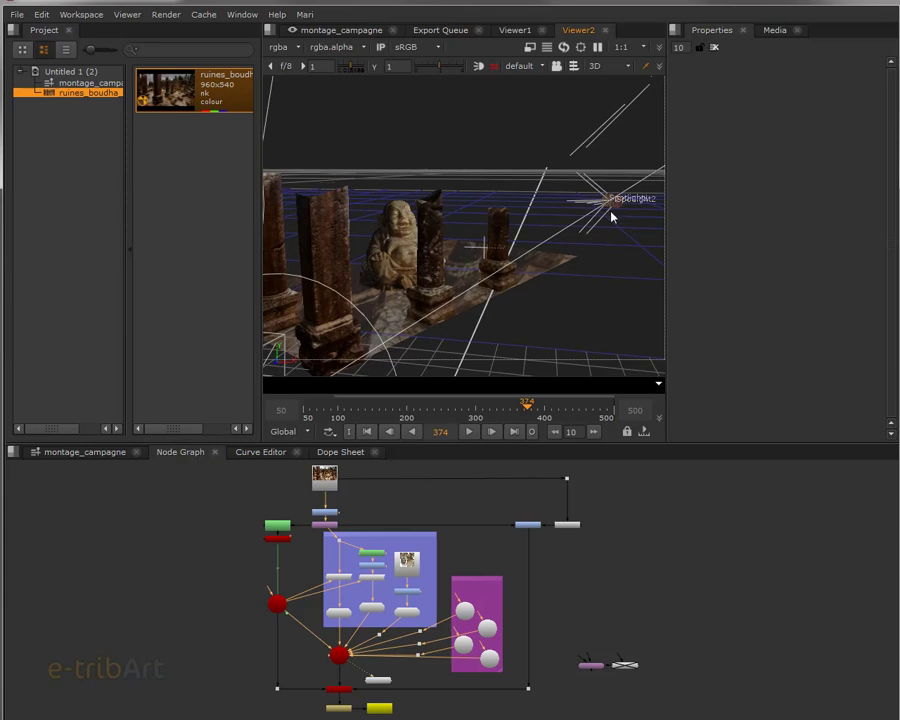
- Open the settings of Spotlight2 in the 3D scene and set its intensity to 22
click(618, 213)
double_click(617, 207)
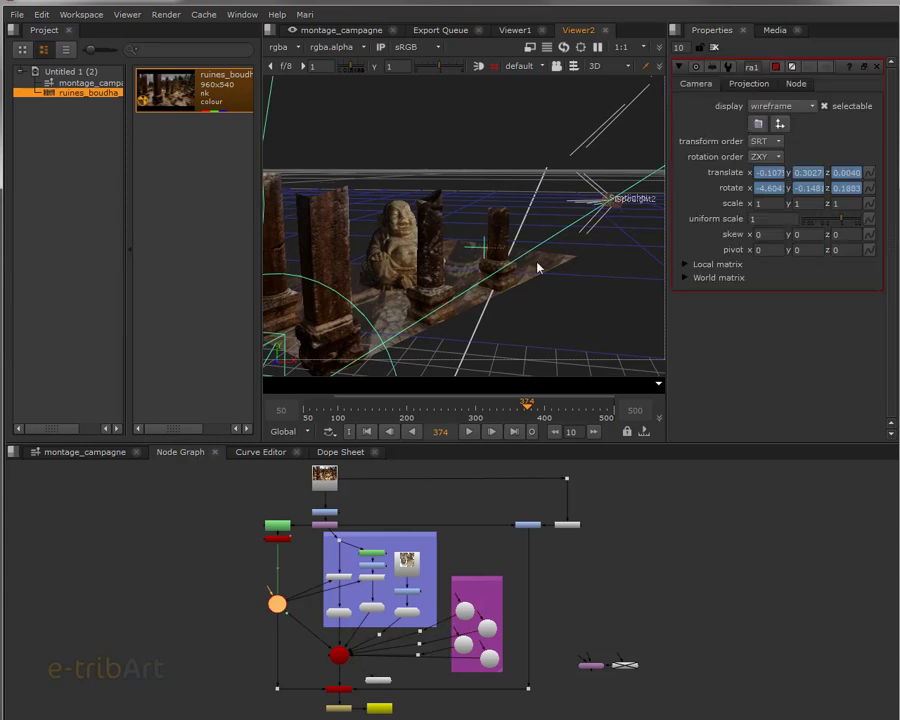
drag(643, 237, 493, 283)
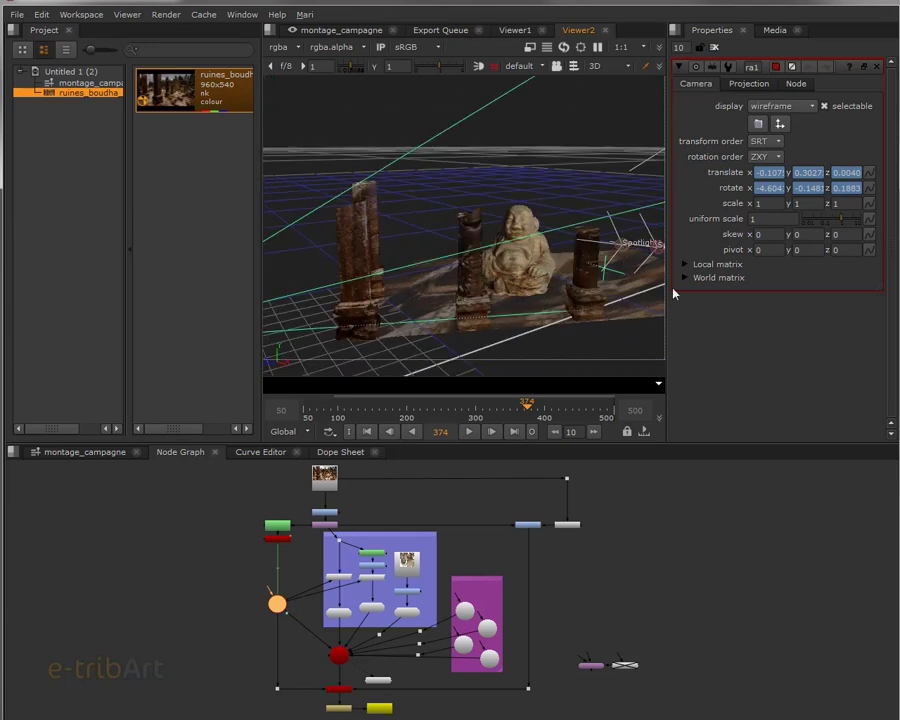
drag(622, 270, 514, 271)
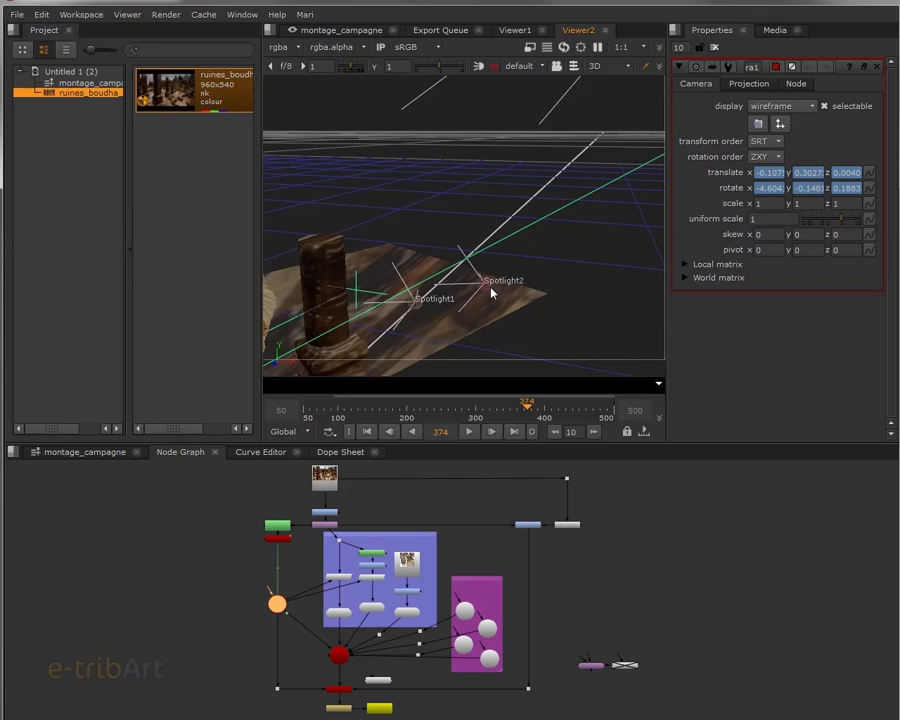
click(489, 289)
double_click(487, 290)
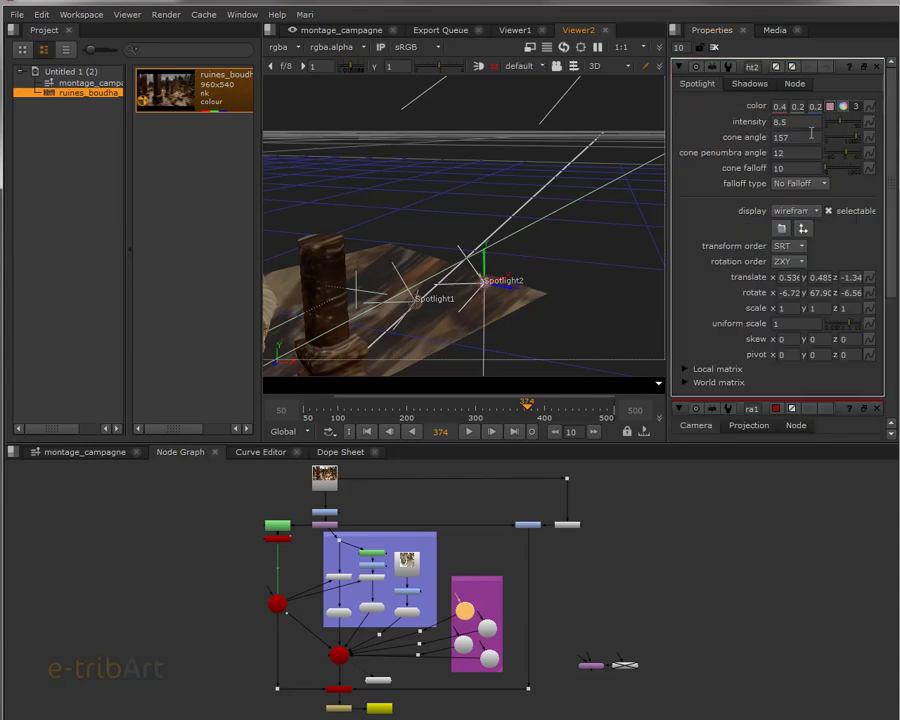
click(851, 125)
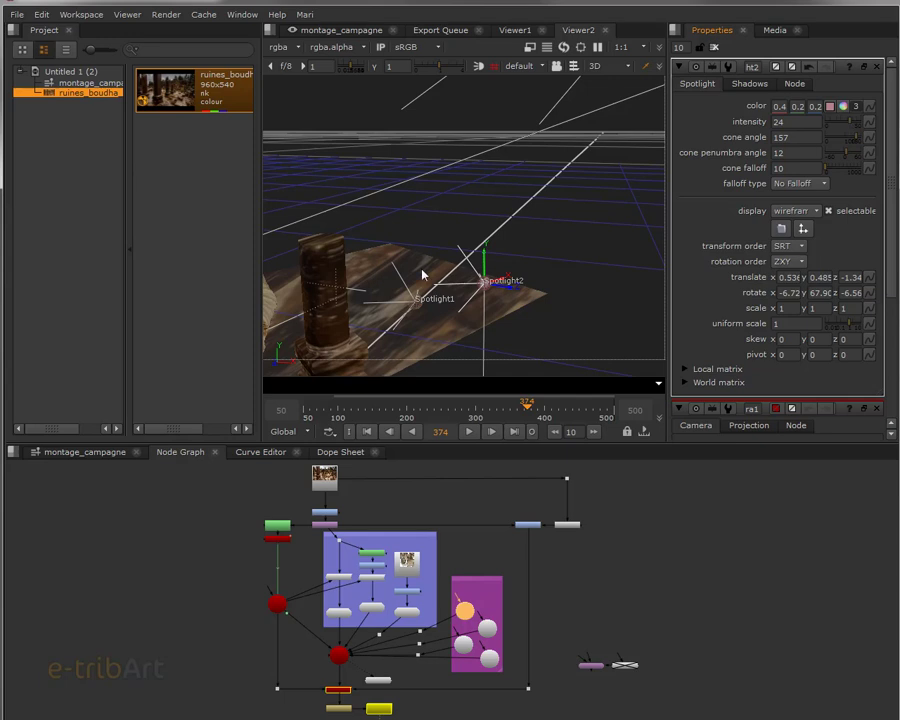
drag(434, 307, 470, 268)
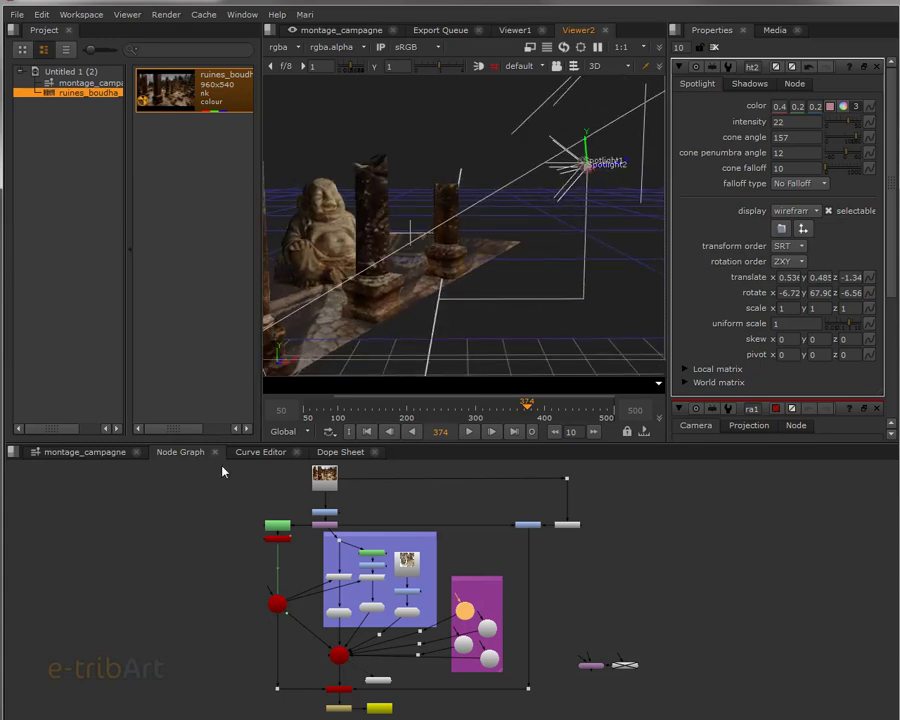
- Look over the comp file commands available in the Node Graph, such as Save Comp
right_click(197, 526)
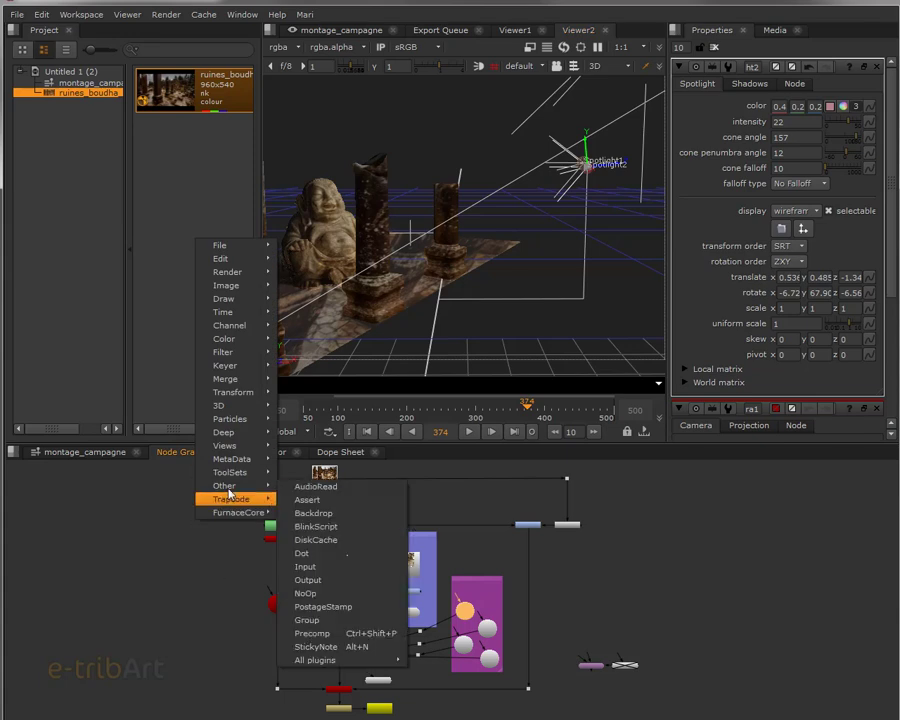
mouse_move(249, 252)
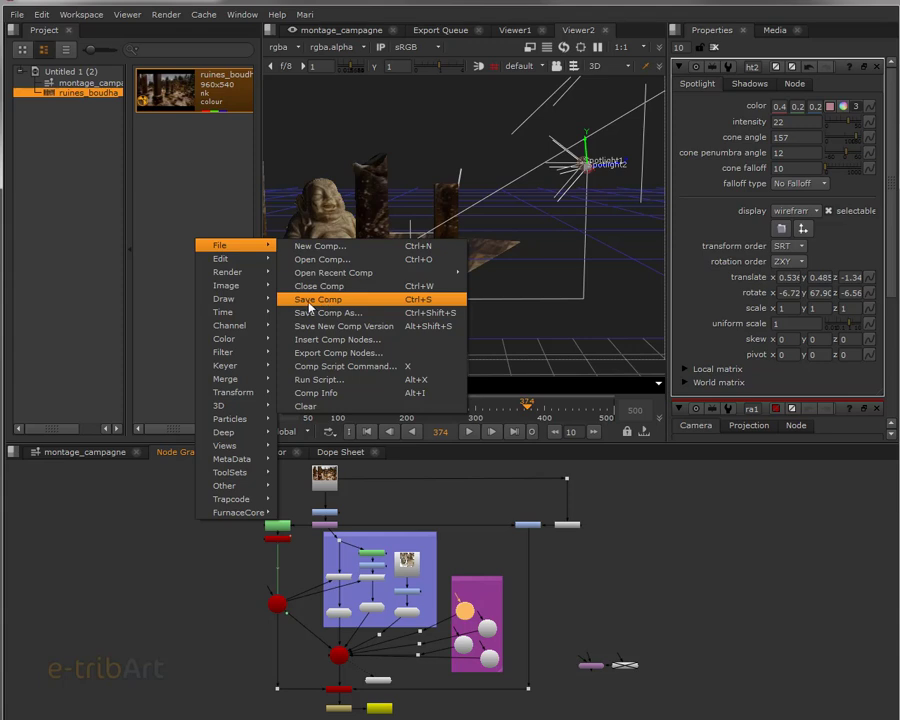
click(85, 552)
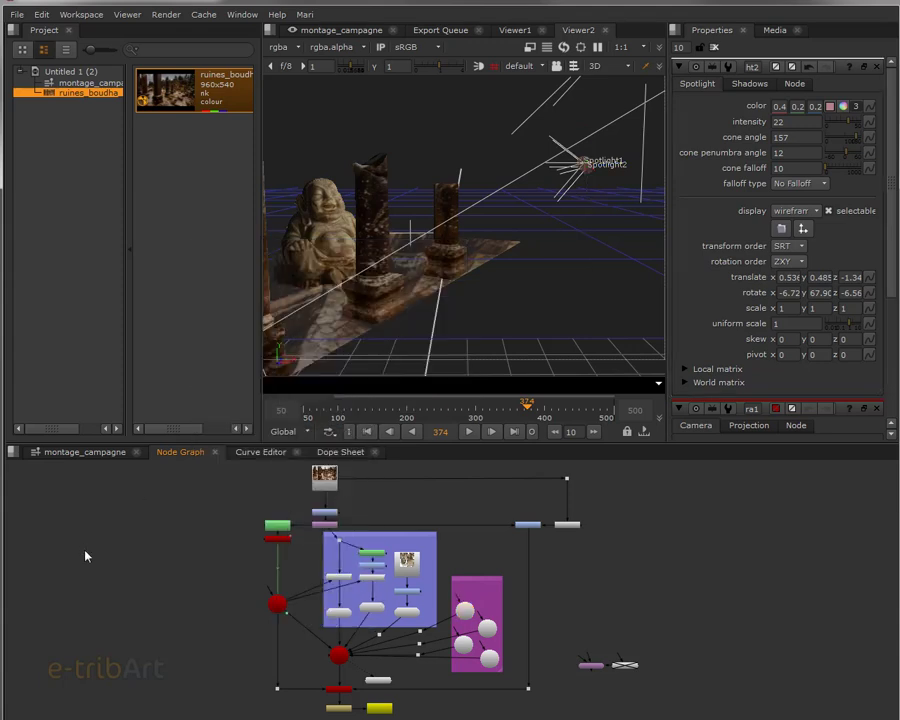
- Show the montage_campagne timeline, try a lower intensity for Spotlight2 and undo that change
click(78, 453)
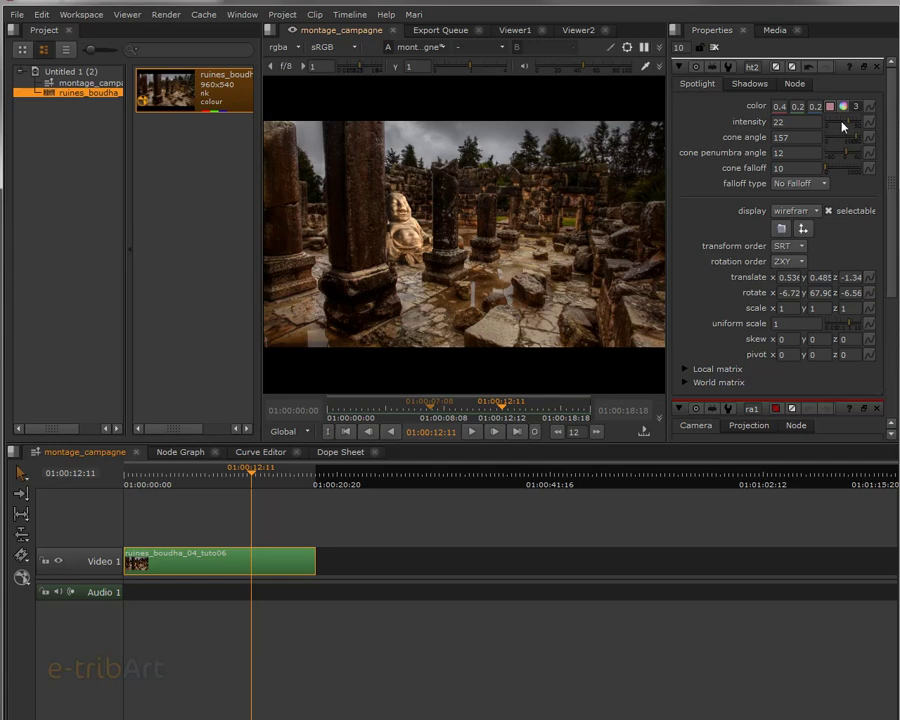
drag(843, 126, 826, 127)
key(ctrl+z)
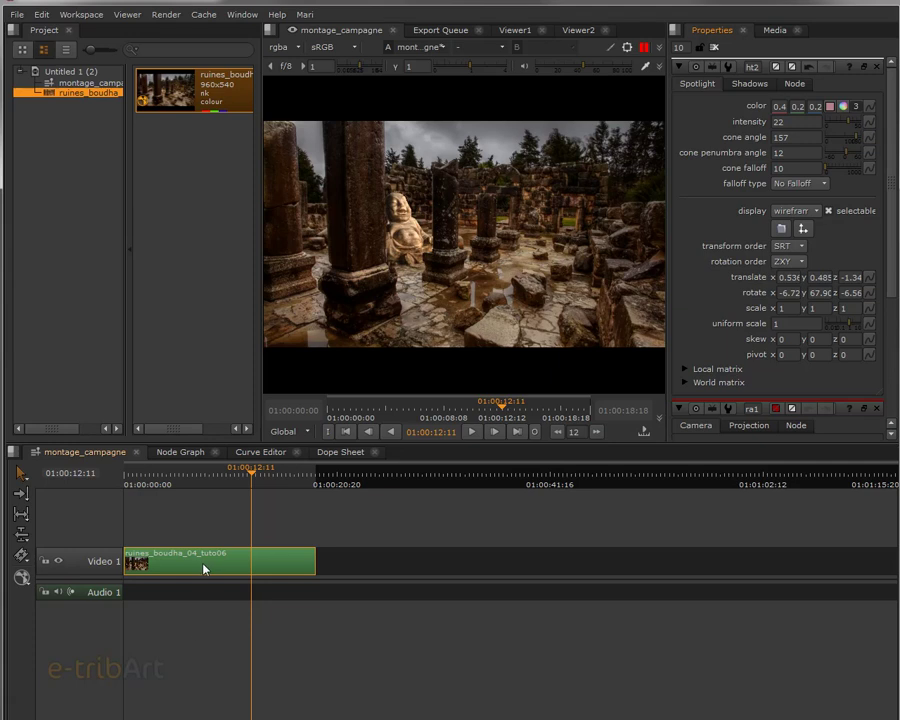
- Look up the Render Comp command for the ruines_boudha_04_tuto06 clip on Video 1
right_click(204, 568)
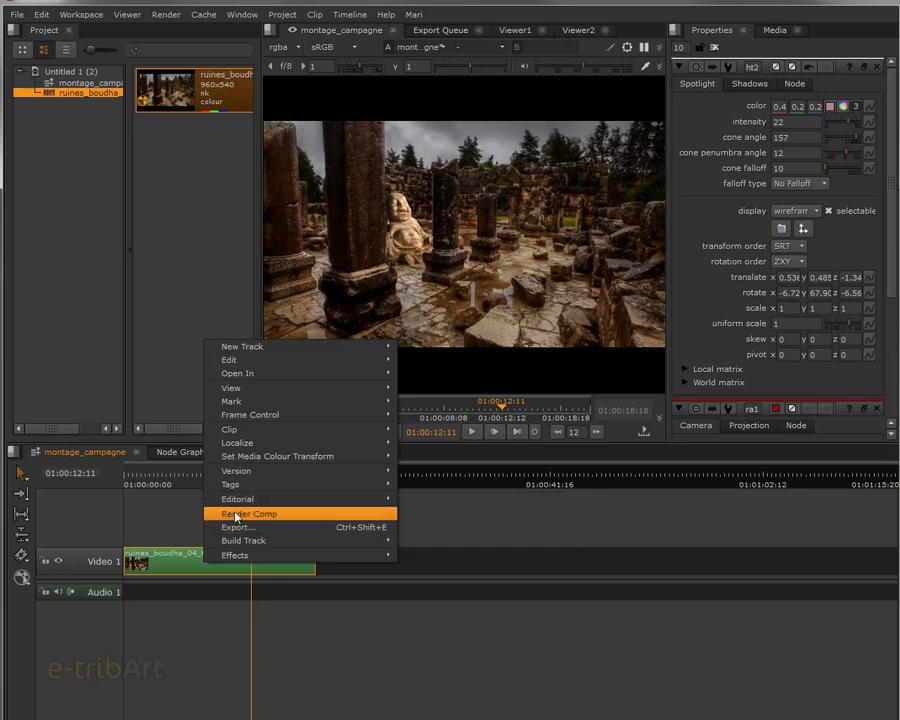
click(173, 563)
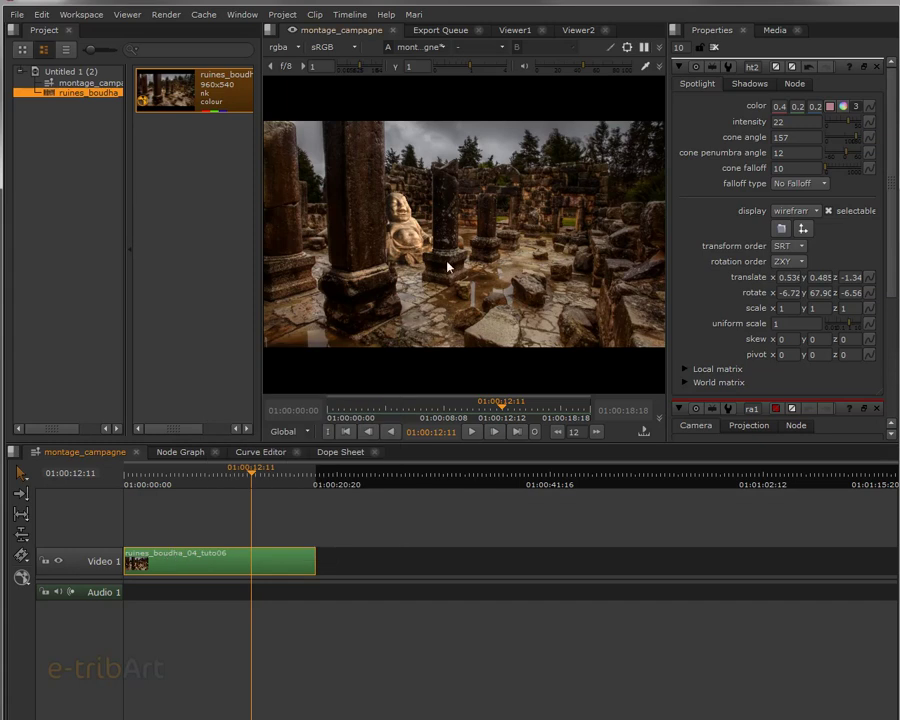
double_click(221, 560)
- Show the comp's output in Viewer1 and examine the Write2 node at the end of the node graph
click(173, 452)
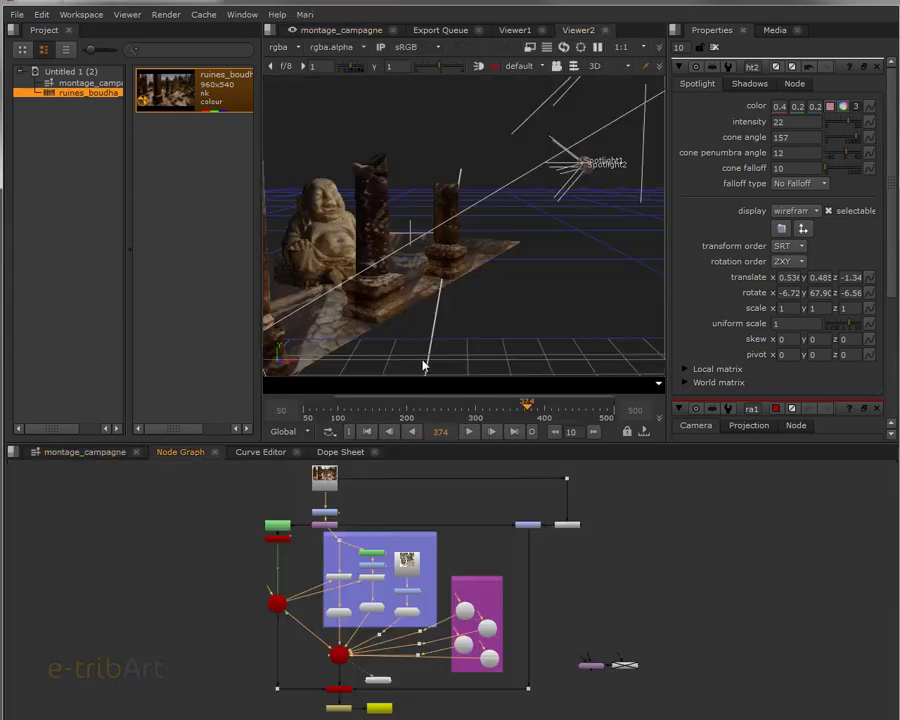
drag(415, 592, 412, 460)
scroll(375, 622, up, 3)
double_click(370, 622)
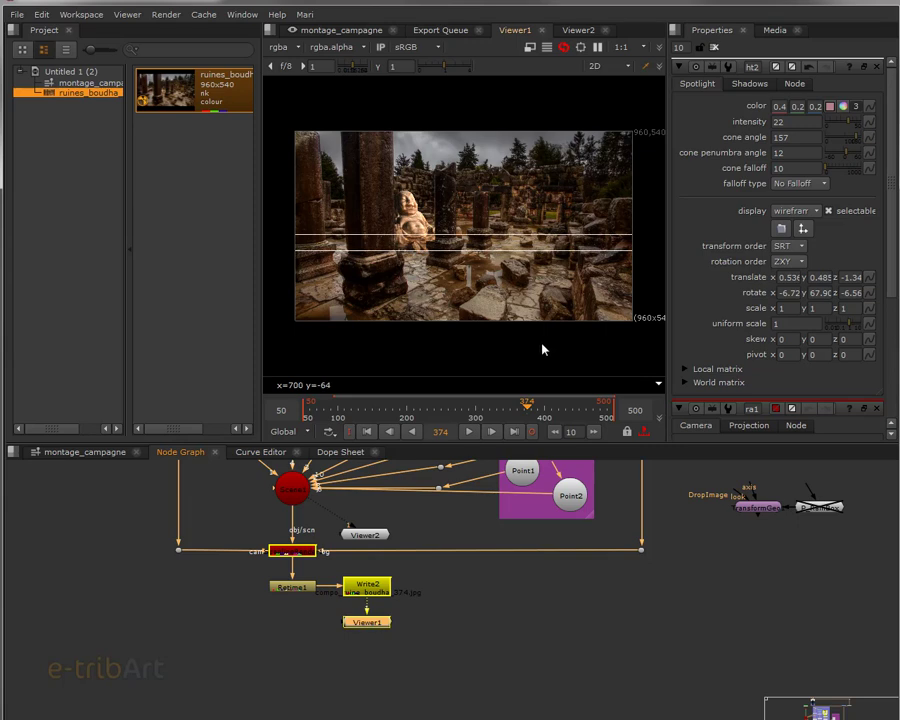
drag(412, 586, 440, 606)
click(408, 613)
scroll(408, 613, up, 5)
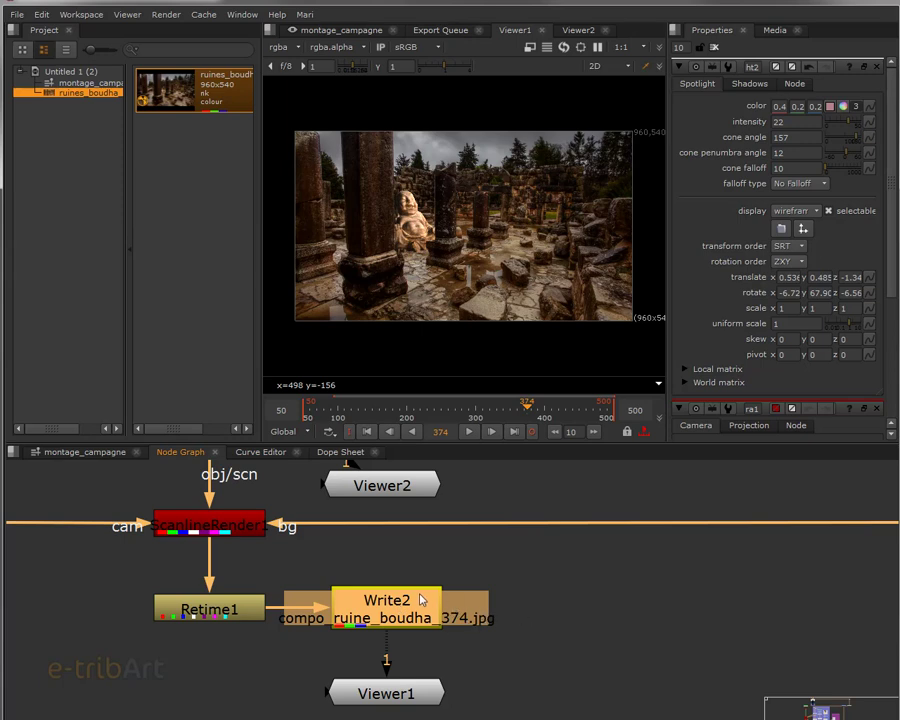
scroll(405, 597, down, 2)
scroll(438, 643, down, 6)
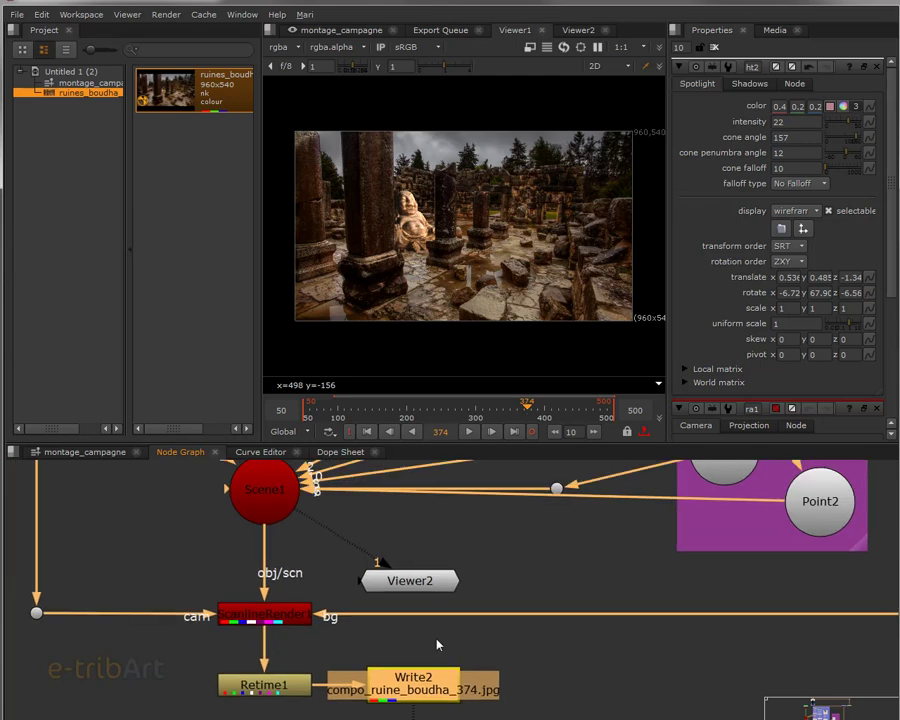
drag(350, 633, 352, 592)
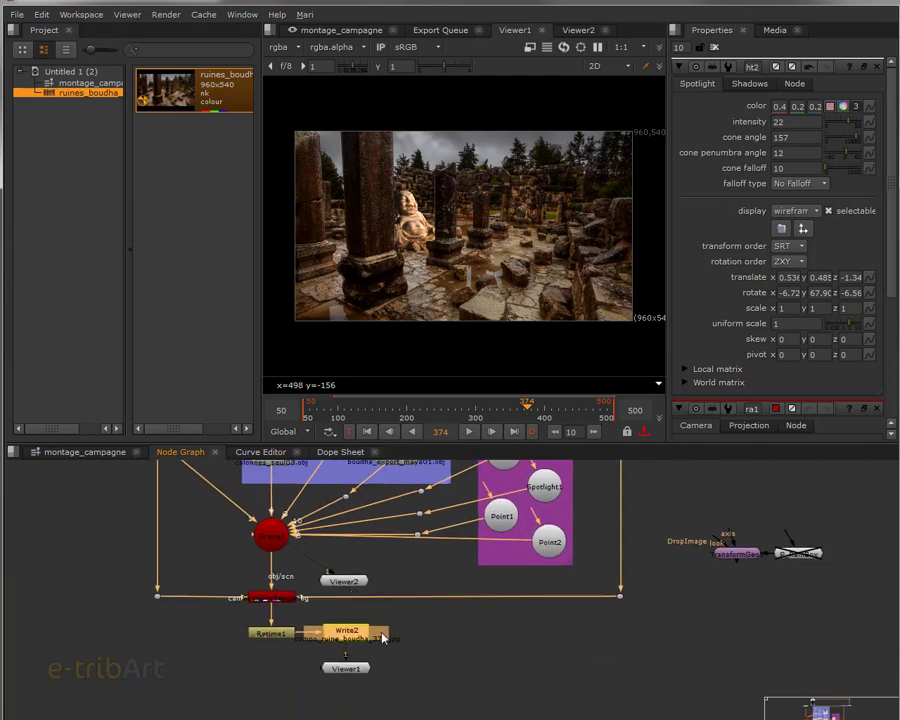
- Go back to the montage_campagne timeline and look over the Render Comp and Effects options for the ruins clip
click(88, 455)
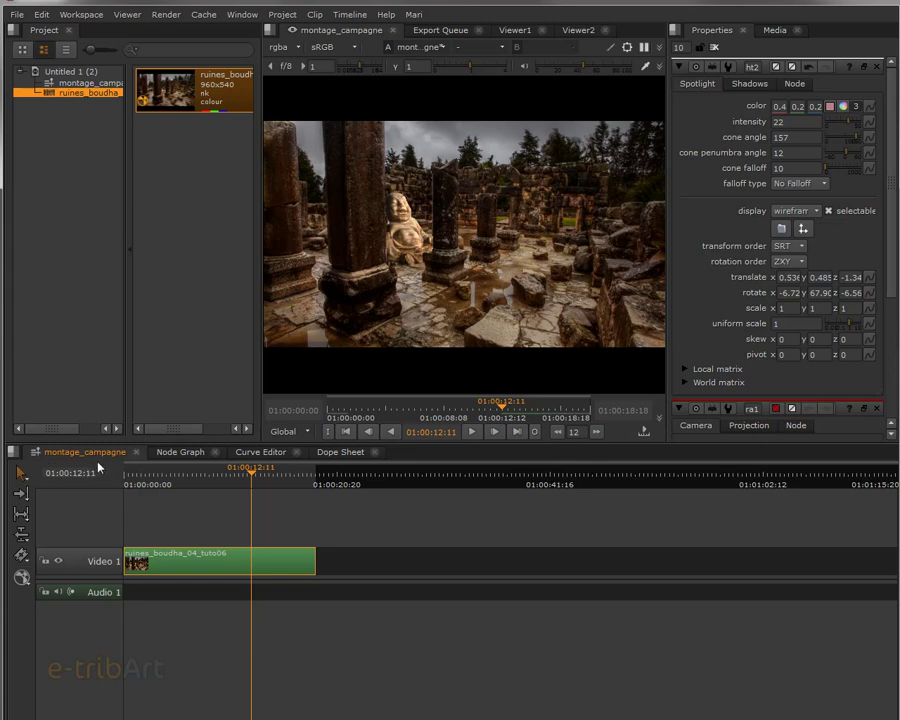
right_click(186, 564)
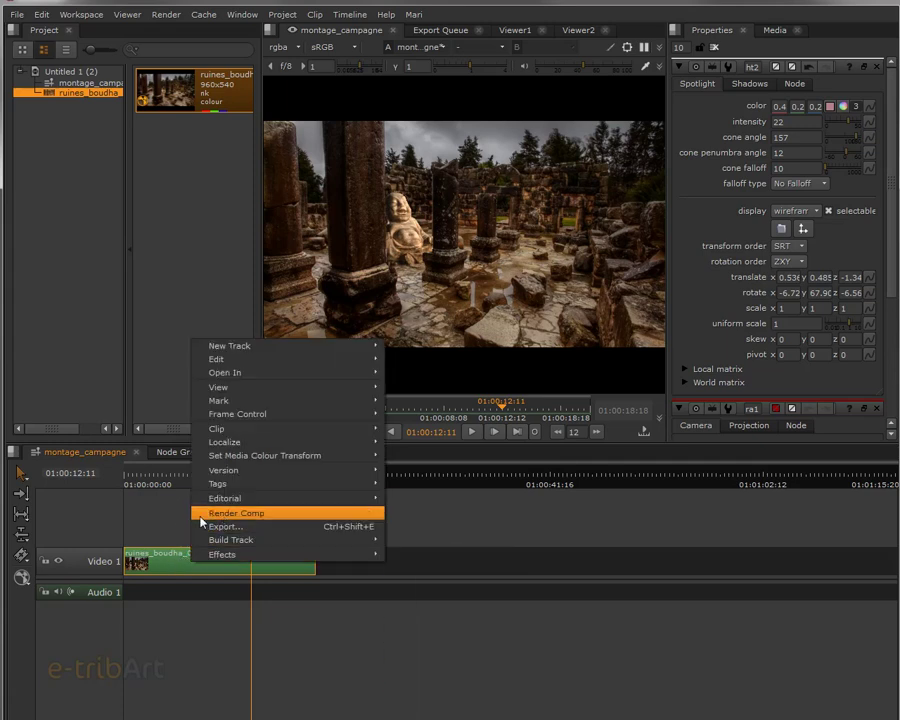
mouse_move(222, 554)
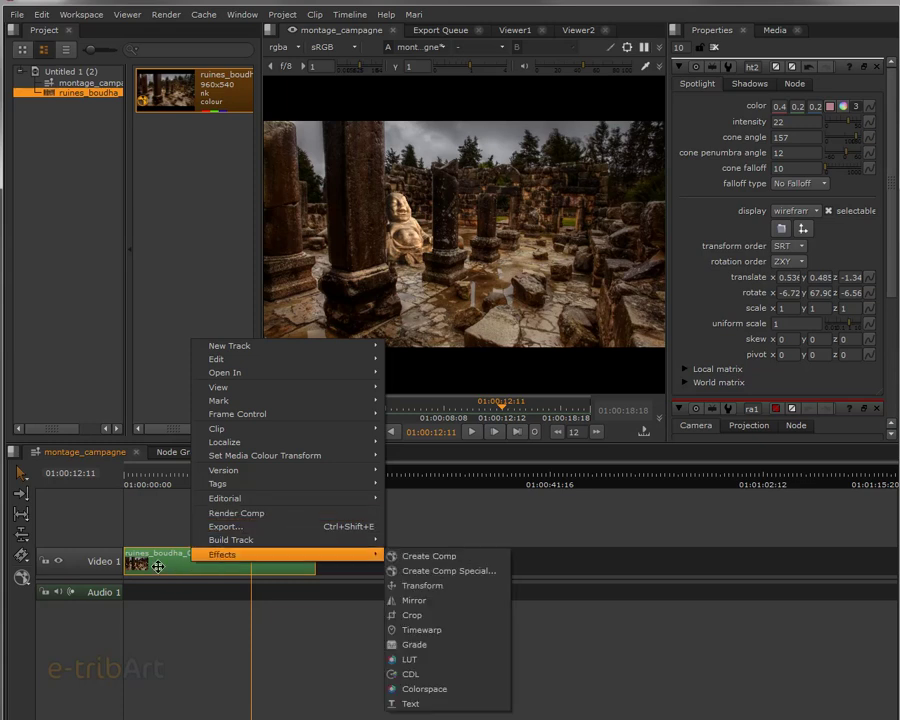
click(176, 571)
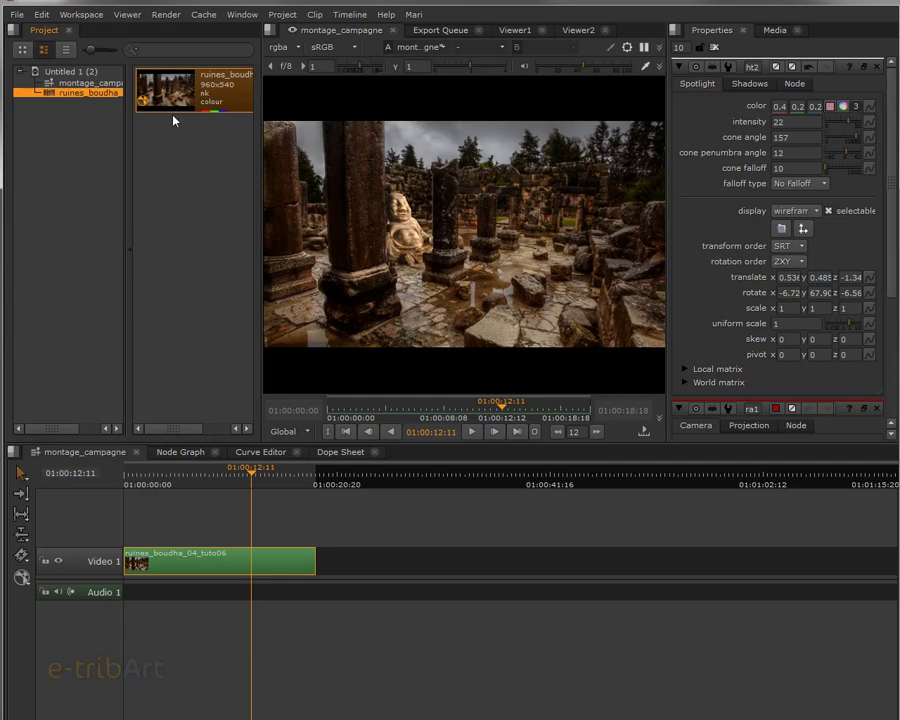
- Delete the ruines_boudha_04_tuto06 clip from the project bin and from Video 1, and move the playhead to 01:00:03:22
key(Delete)
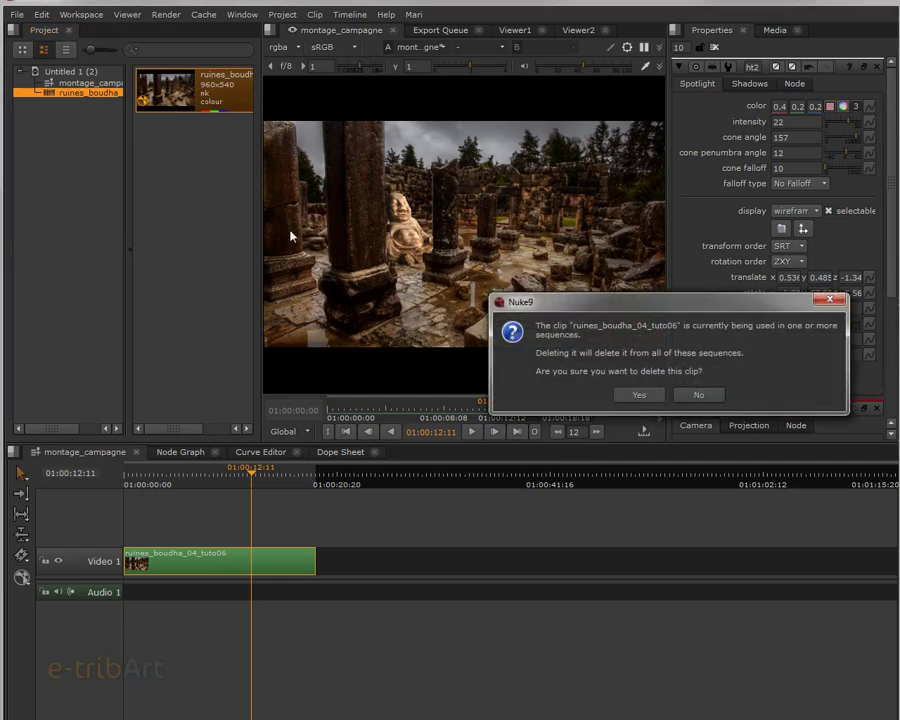
click(646, 400)
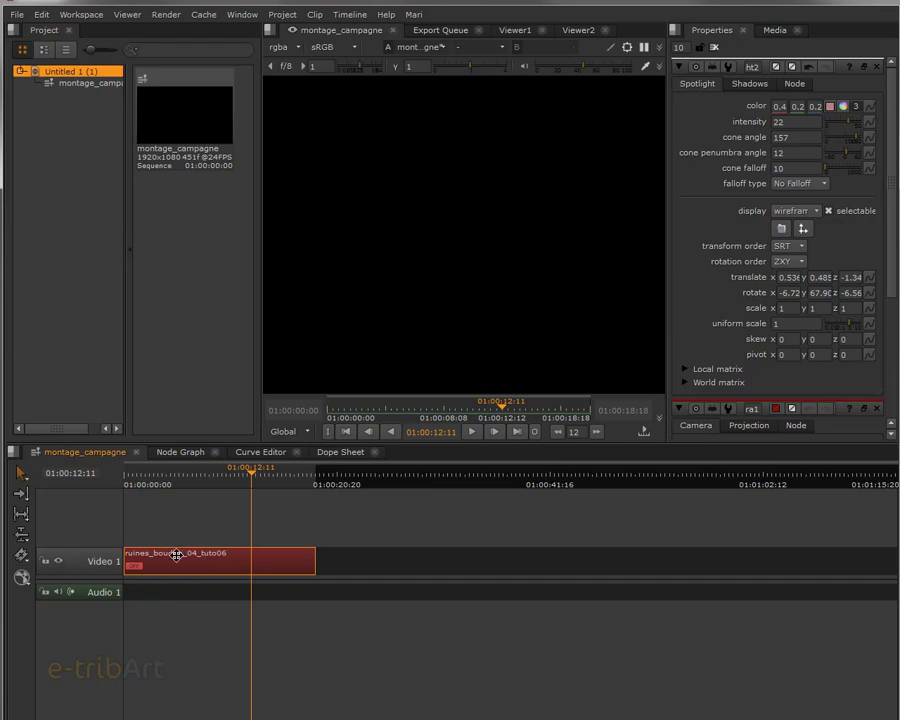
click(253, 478)
drag(253, 478, 224, 476)
click(184, 556)
key(Delete)
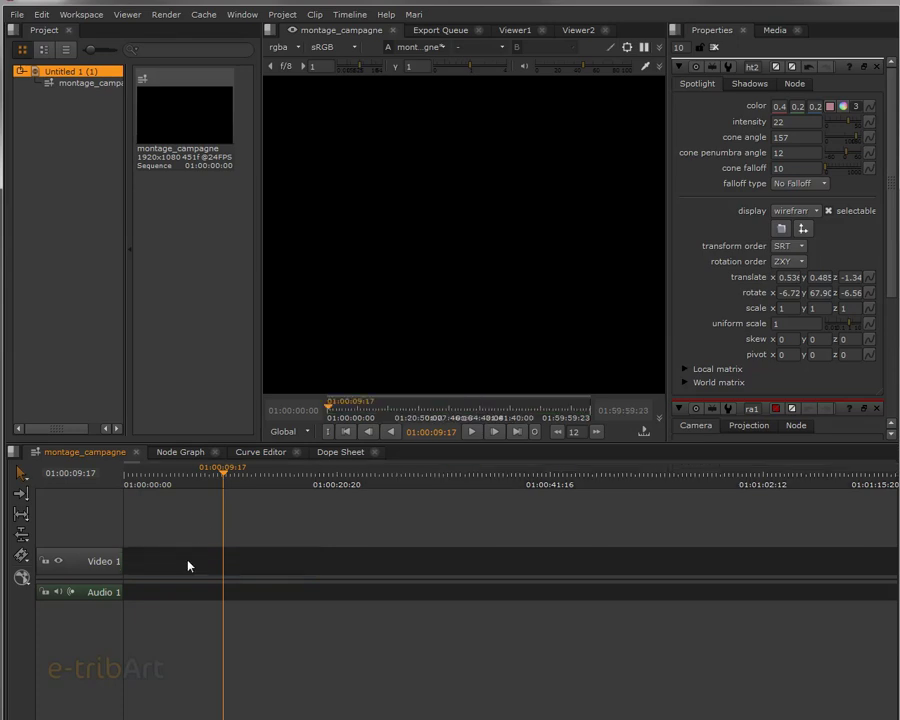
drag(223, 485, 166, 486)
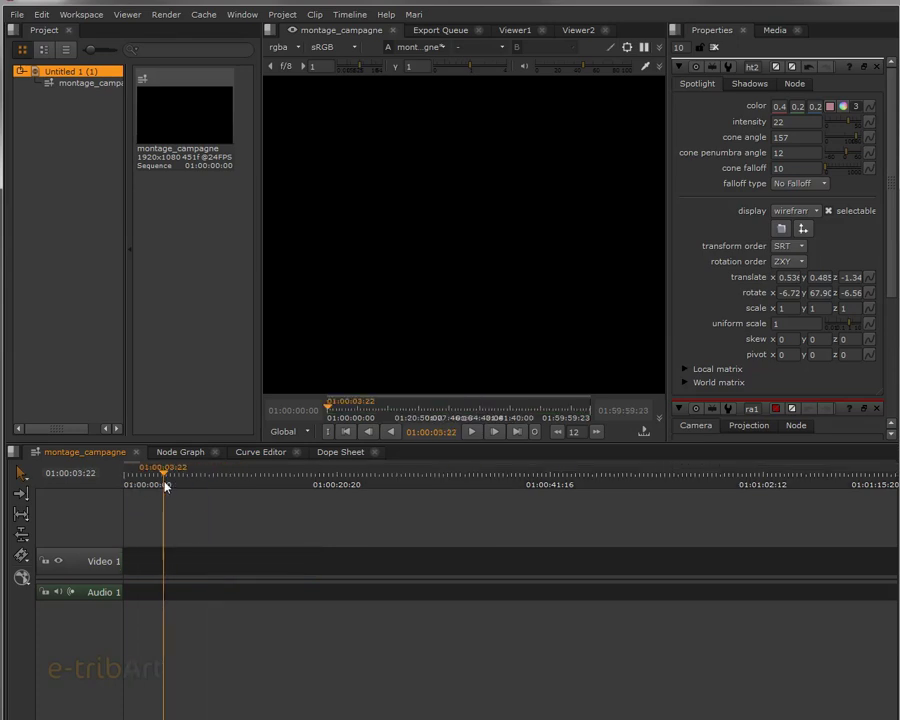
- Import 0383_dubbletree.mov from the Compo_decor_champetre folder into the project
click(88, 83)
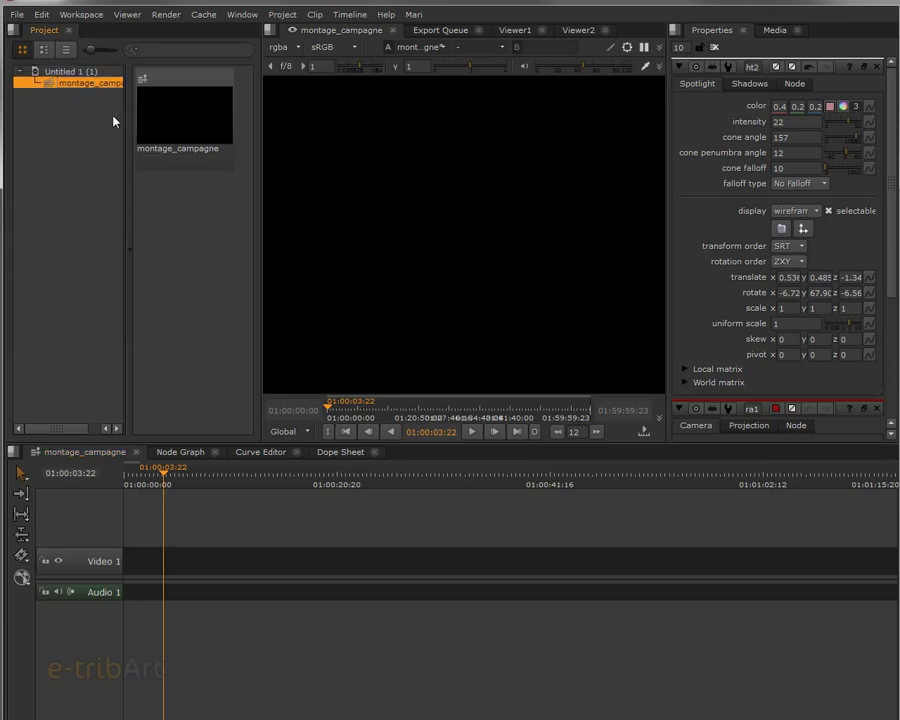
click(20, 19)
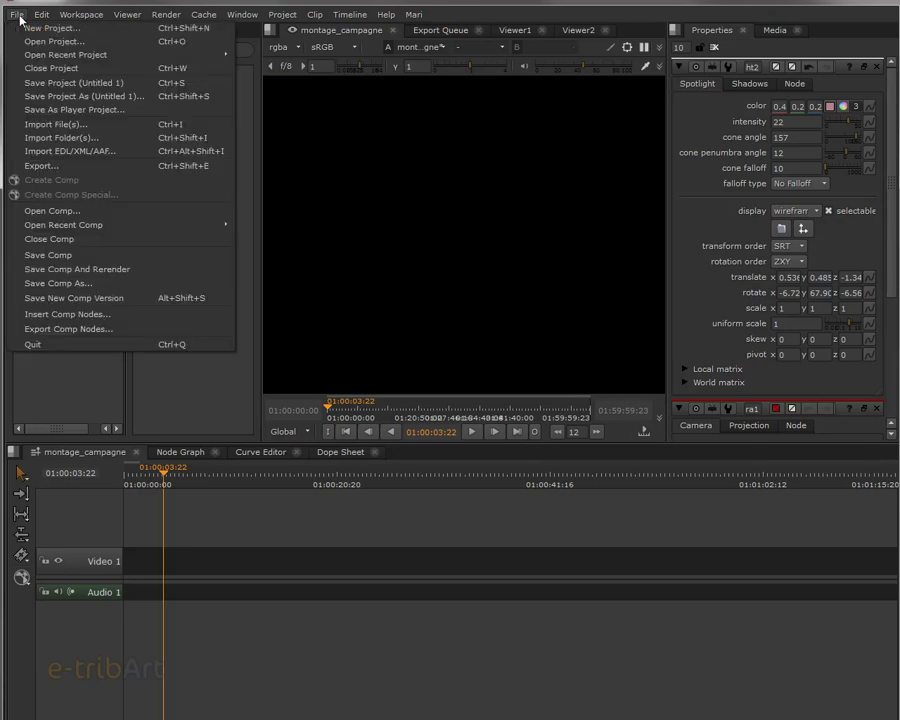
click(55, 125)
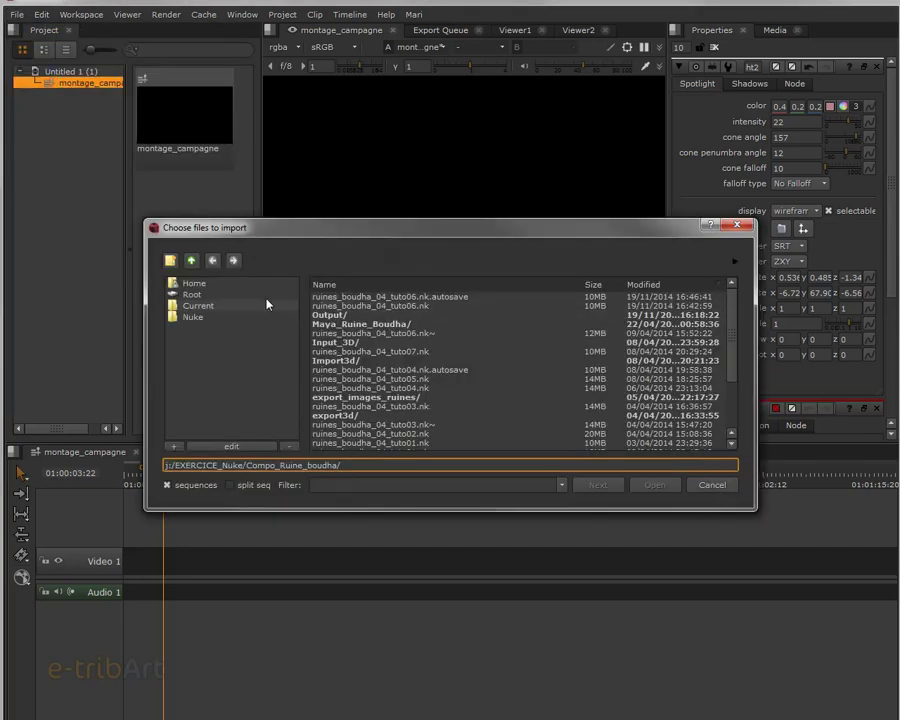
click(191, 260)
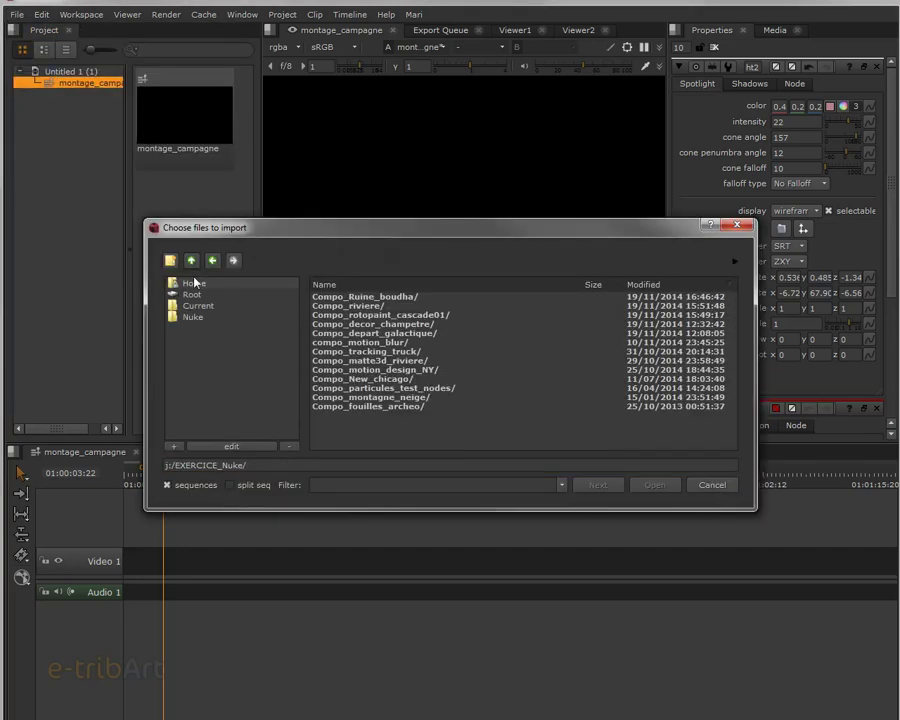
double_click(424, 326)
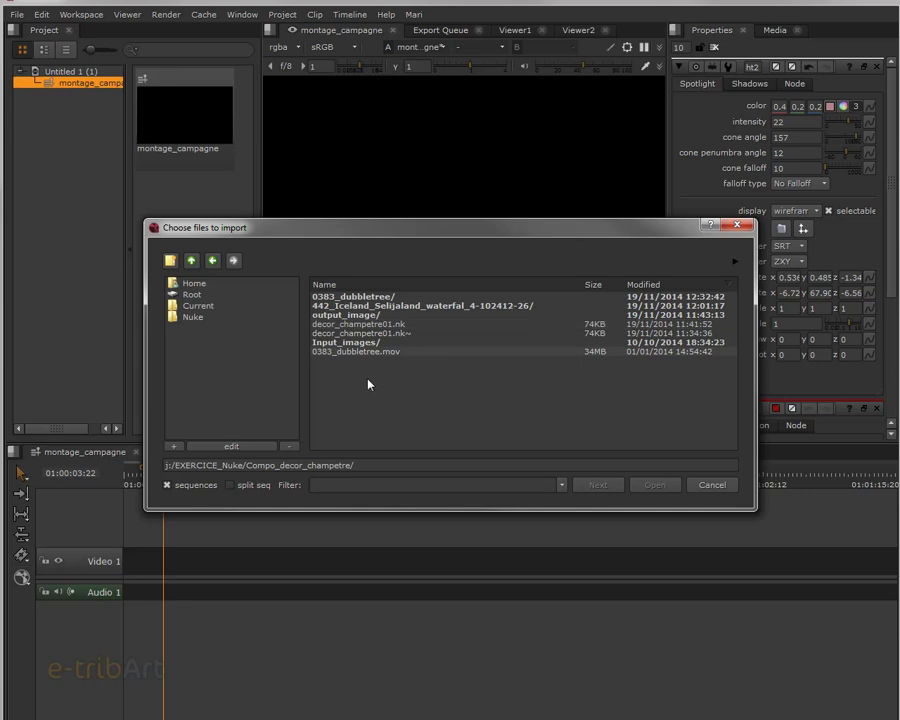
click(367, 352)
double_click(367, 352)
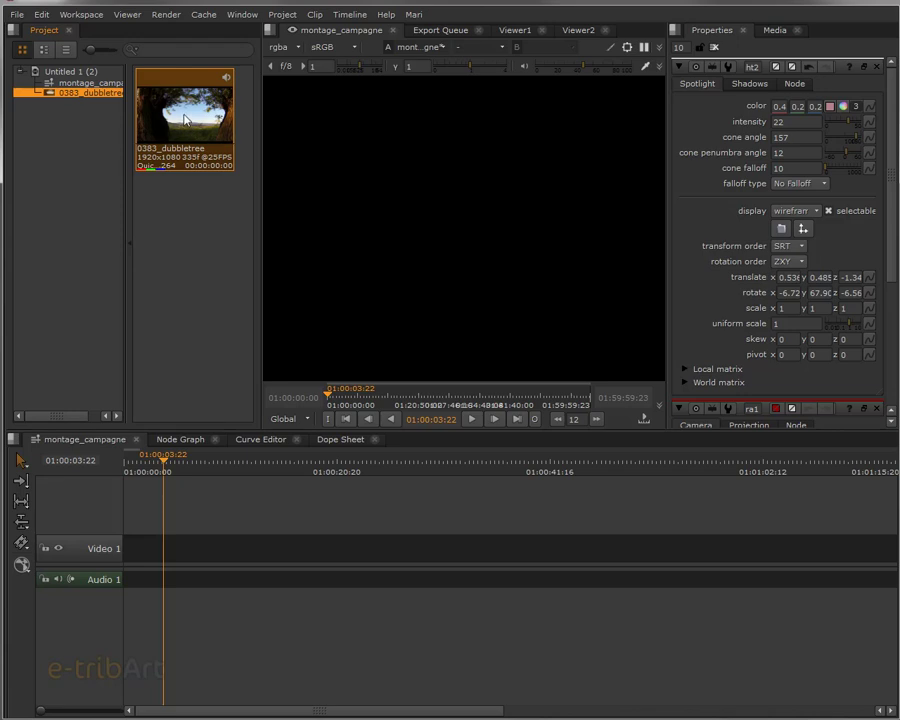
- Place the 0383_dubbletree clip on Video 1 starting at 01:00:00:00, changing the sequence frame rate to match the clip's 25 fps
drag(185, 118, 135, 555)
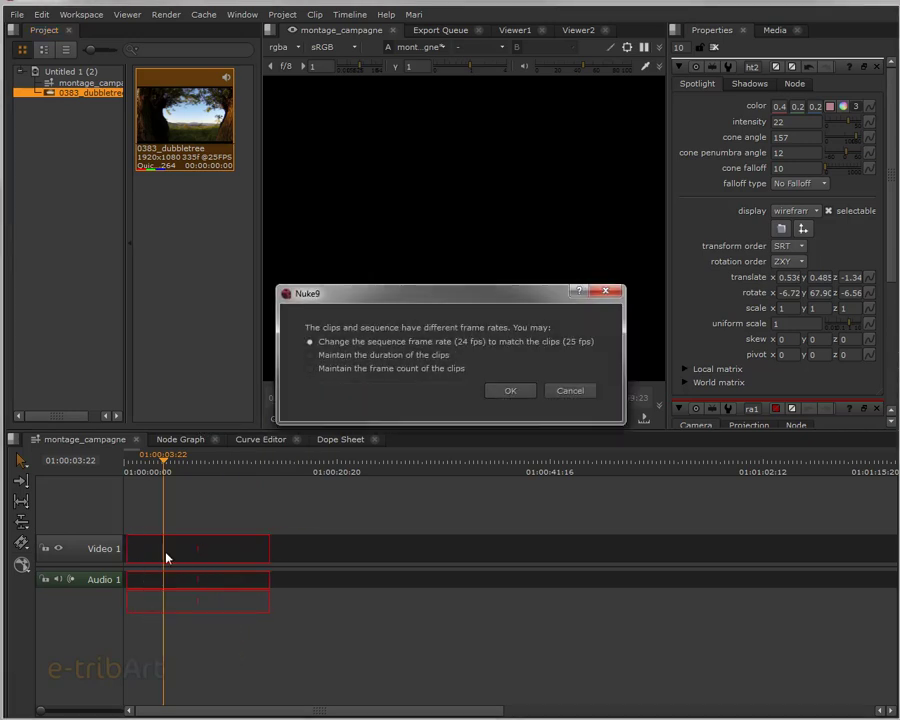
click(502, 391)
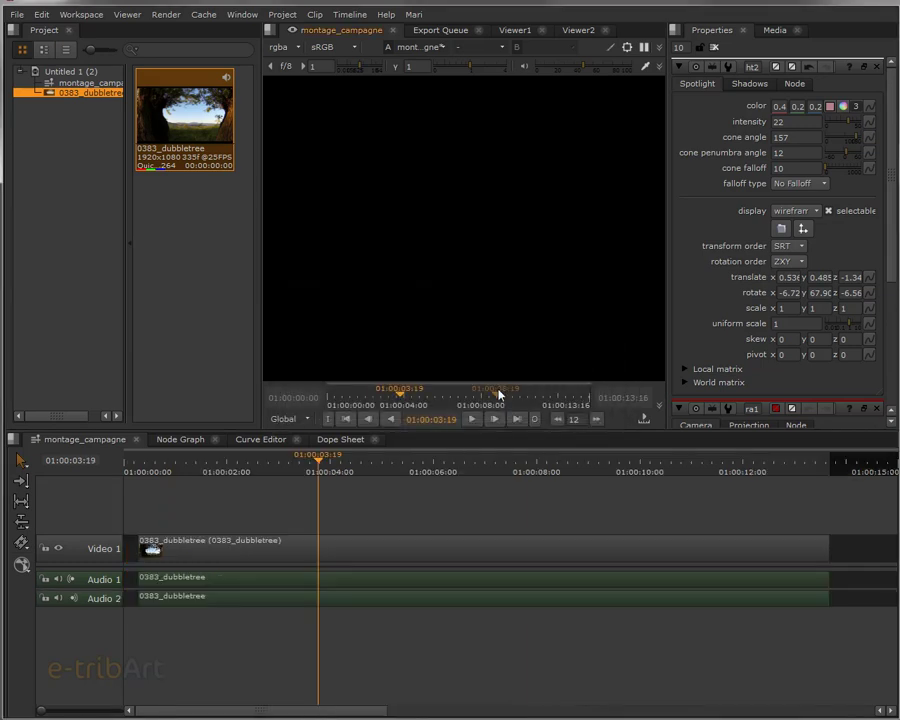
click(230, 550)
drag(230, 550, 214, 552)
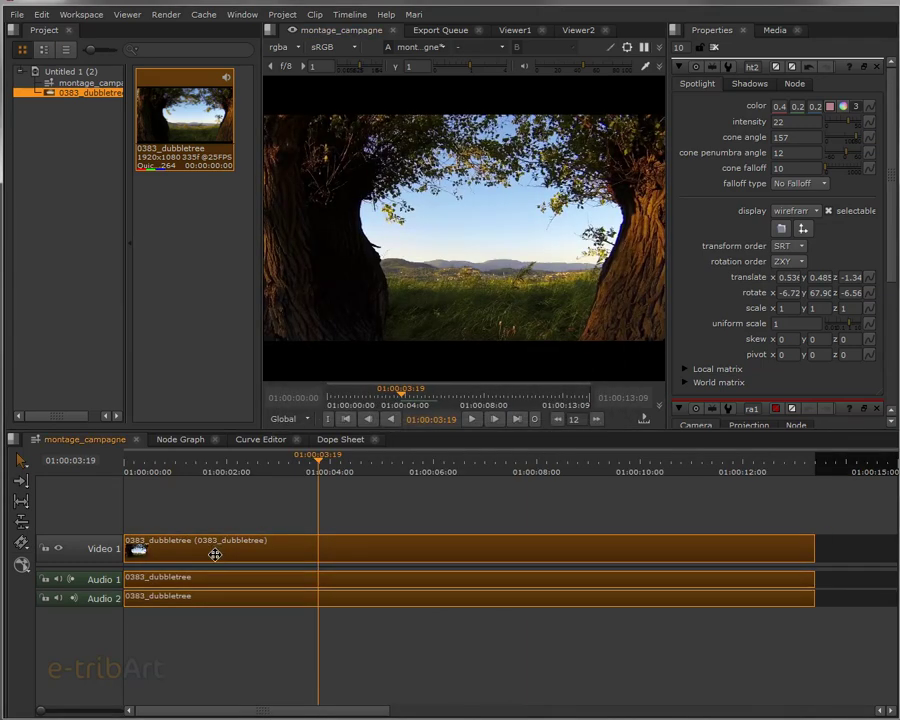
- Move the playhead to 01:00:00:23 and delete the Audio 1 track from the montage_campagne timeline
drag(320, 466, 228, 498)
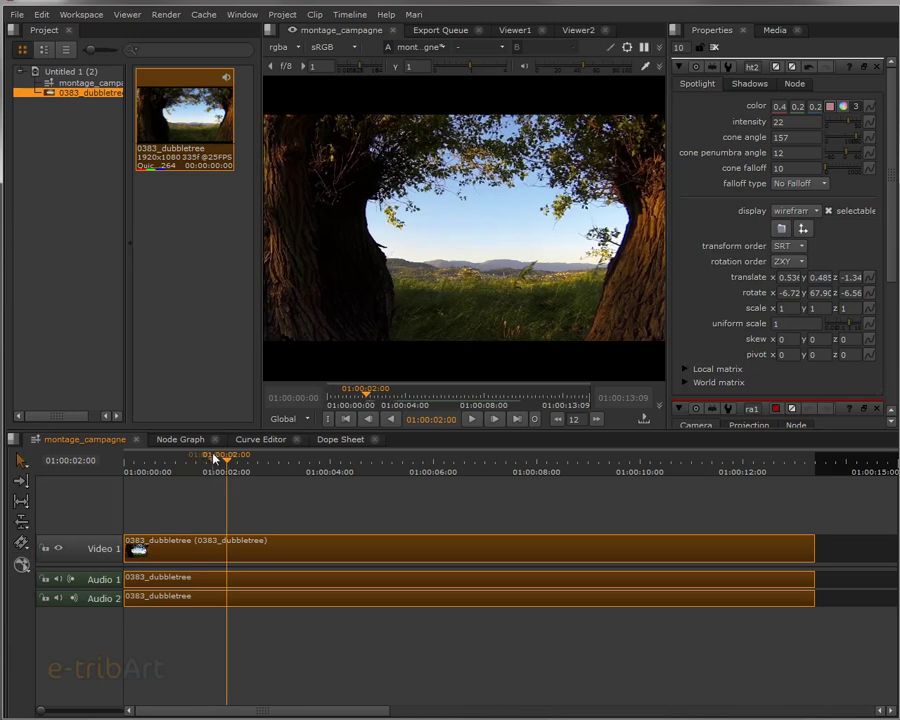
drag(228, 467, 171, 474)
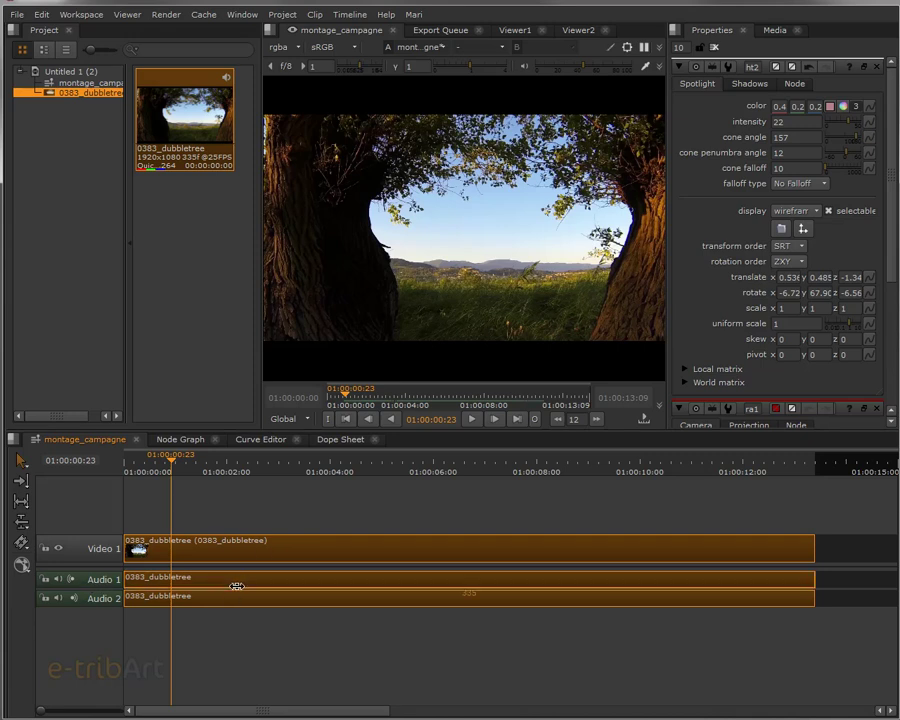
right_click(233, 580)
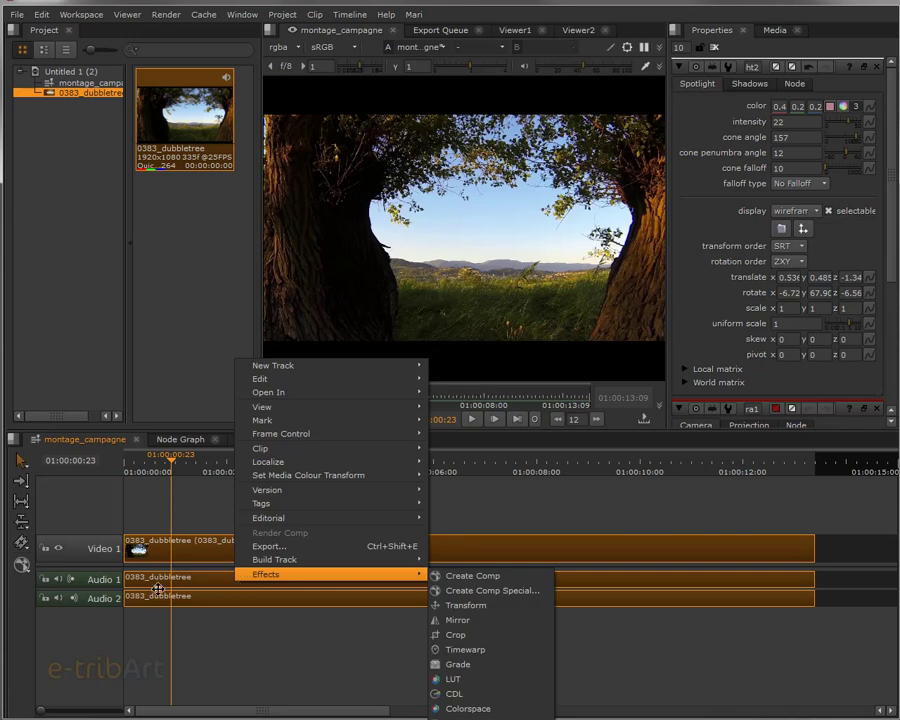
click(78, 580)
right_click(78, 580)
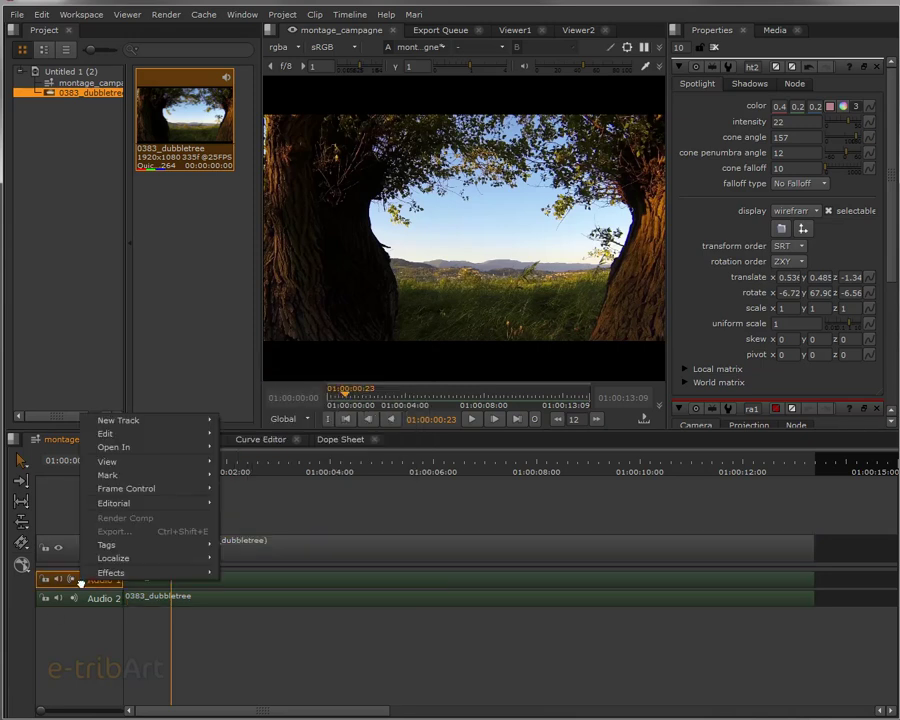
mouse_move(142, 440)
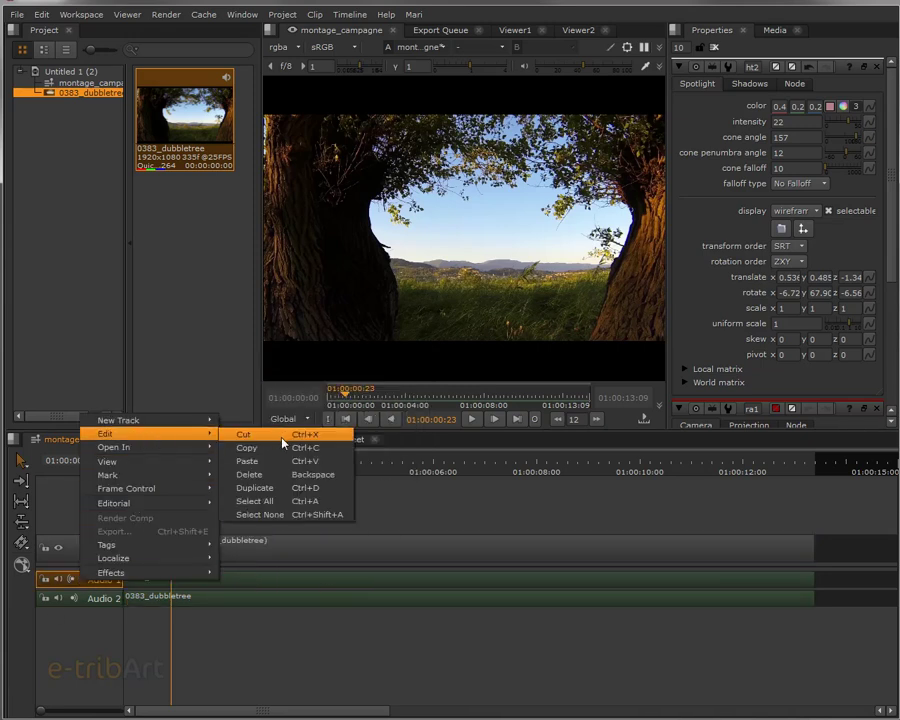
click(253, 474)
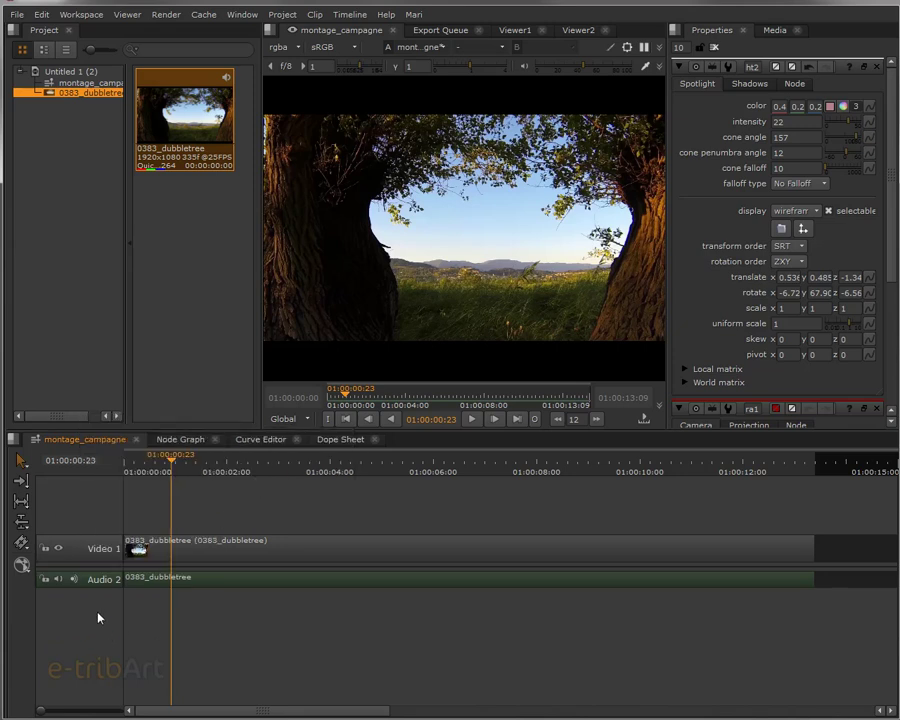
- Delete the remaining Audio 2 track so that only Video 1 is left on the timeline
right_click(98, 585)
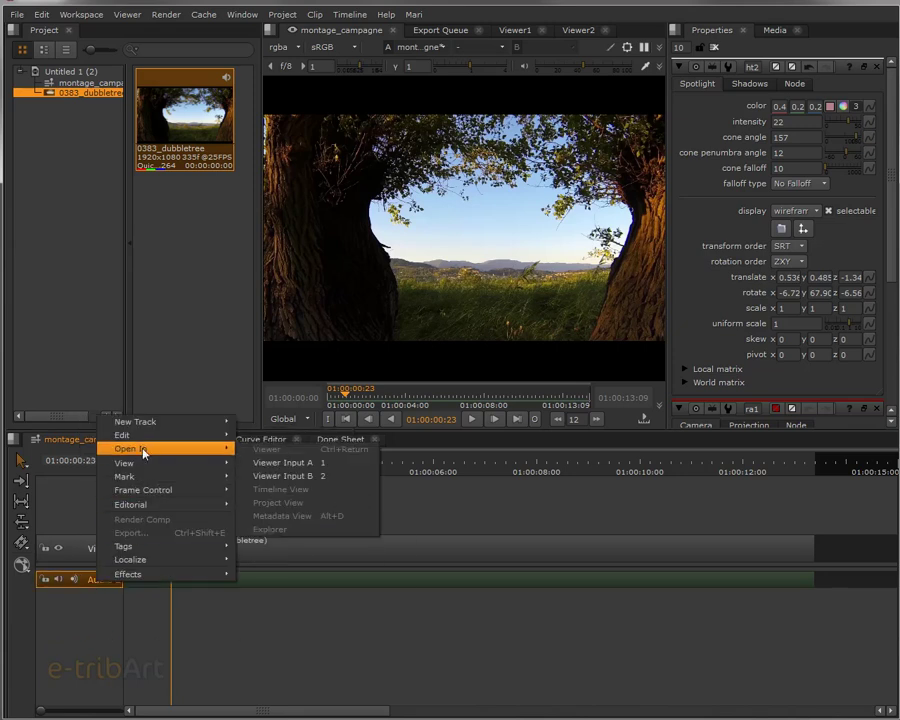
mouse_move(143, 445)
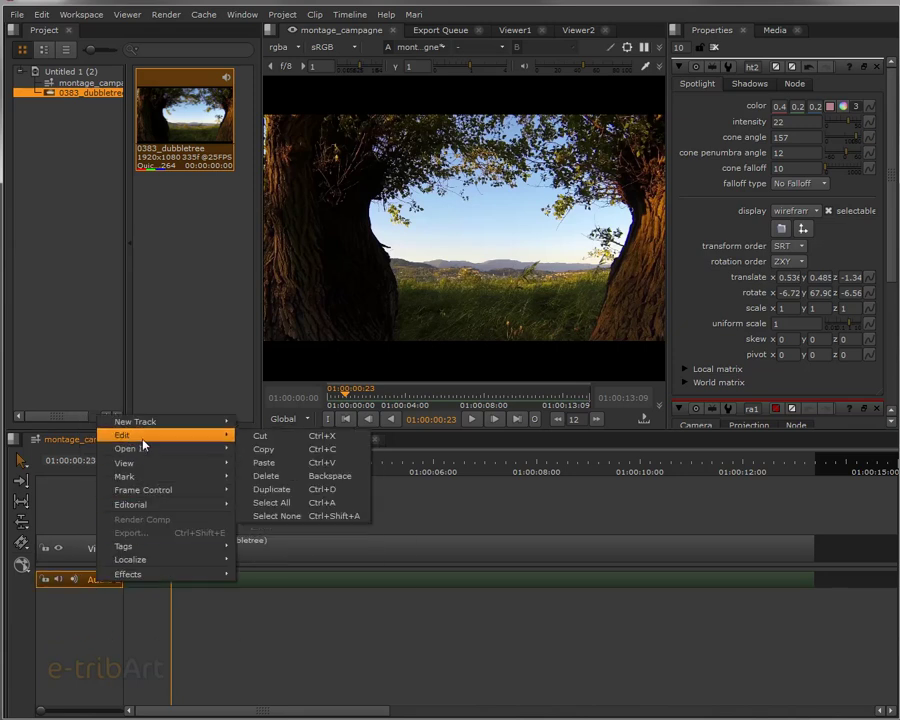
click(259, 580)
right_click(104, 582)
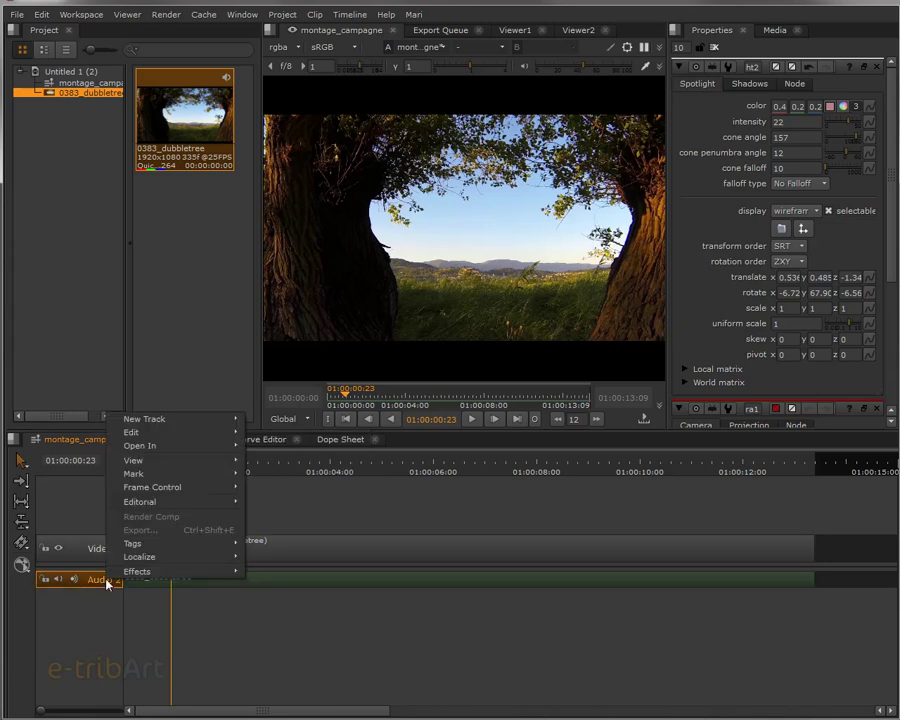
mouse_move(137, 437)
click(276, 472)
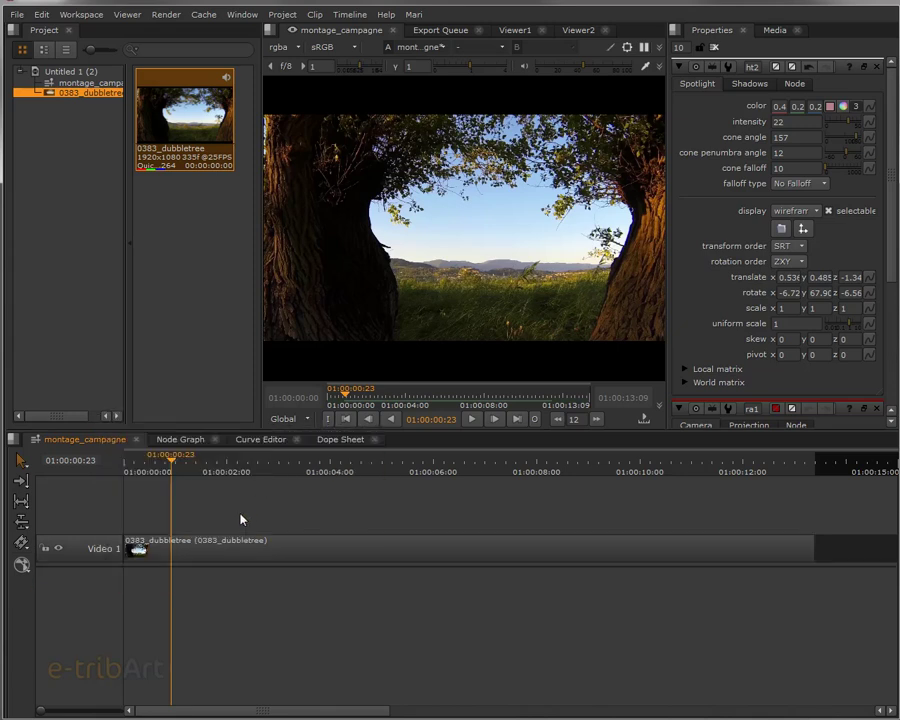
- Add a new video track above Video 1 and a new empty audio track to the sequence
right_click(88, 505)
mouse_move(91, 510)
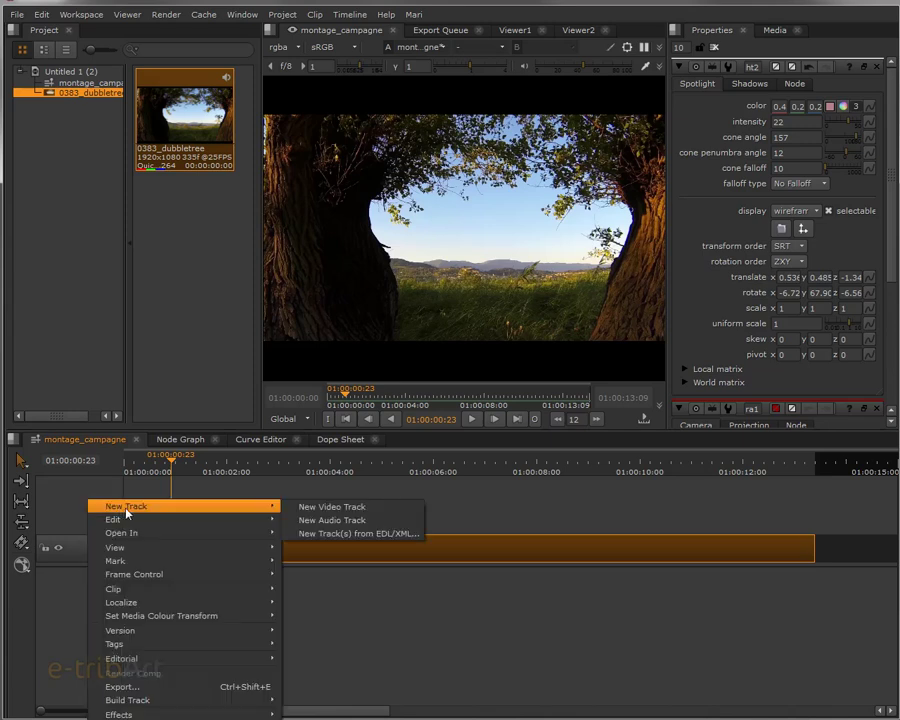
click(327, 508)
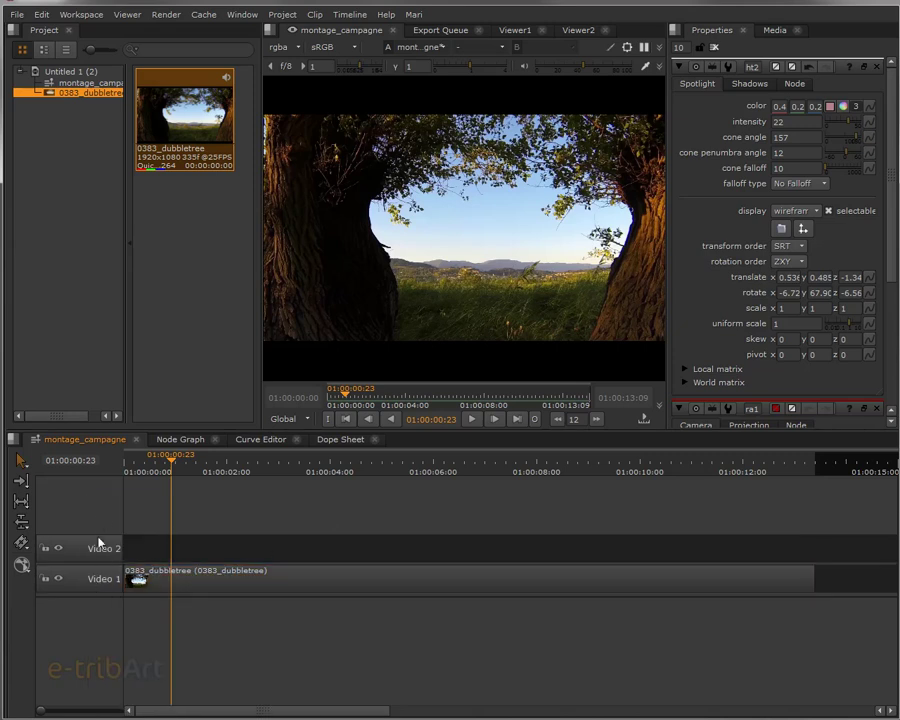
right_click(99, 519)
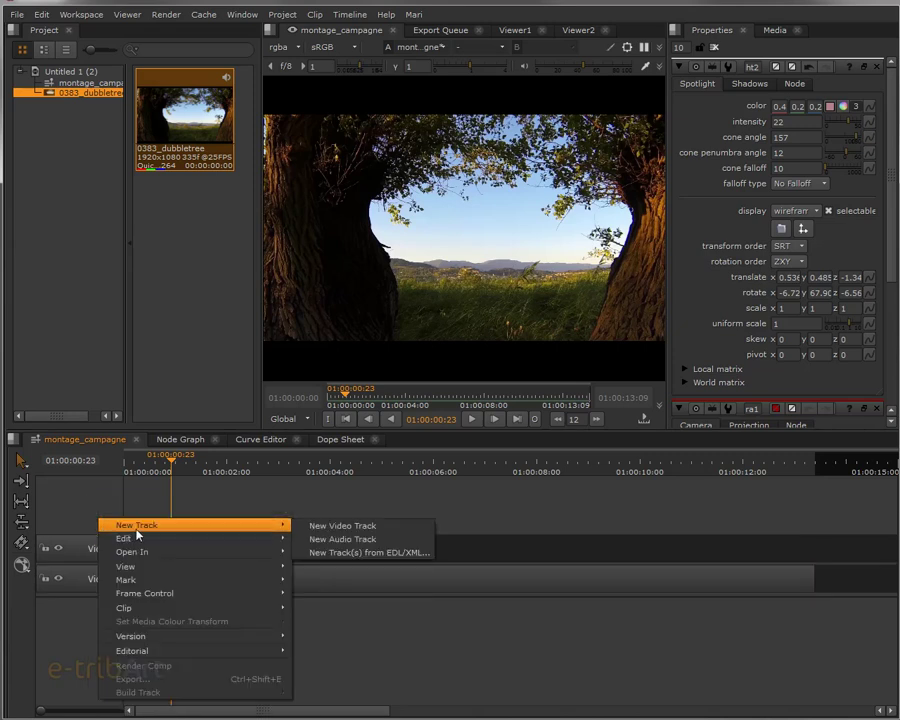
click(335, 539)
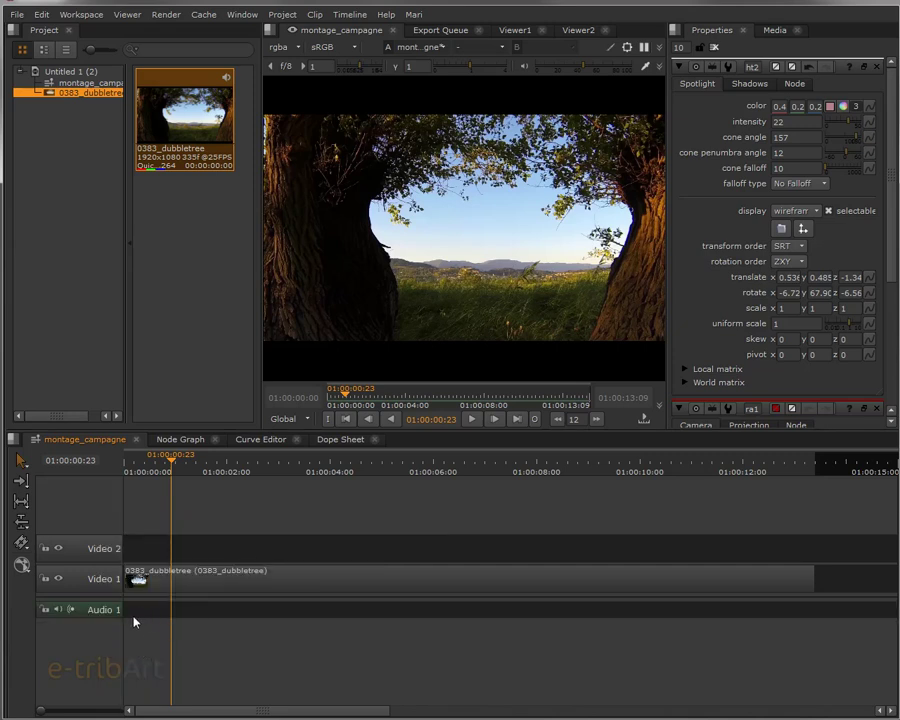
- Apply a Grade effect to the 0383_dubbletree clip on Video 1 with the playhead at 01:00:01:00, and widen the effect's properties area
click(160, 576)
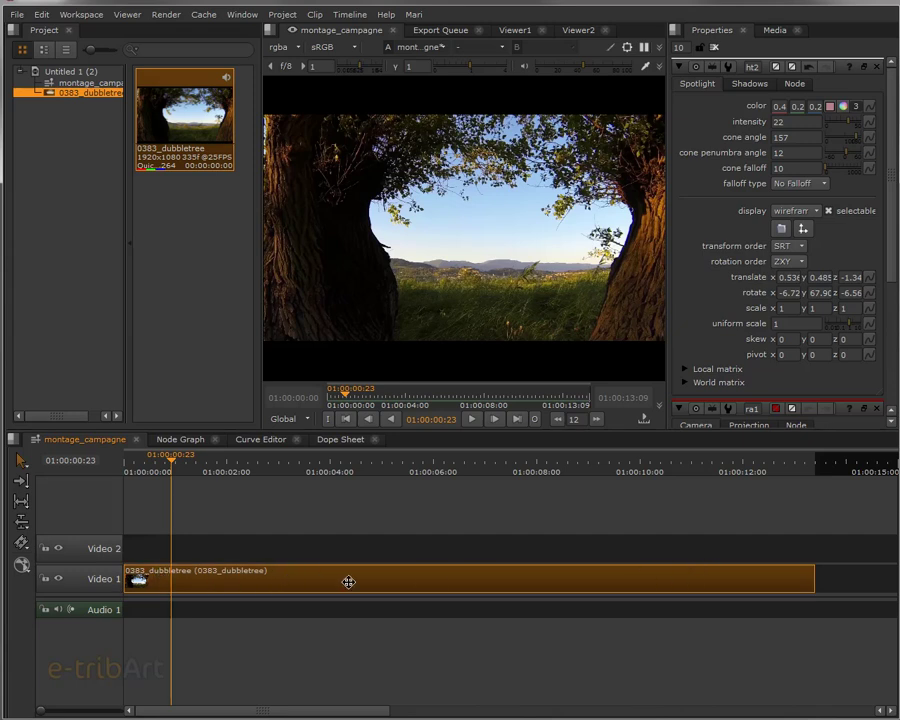
drag(182, 480, 151, 527)
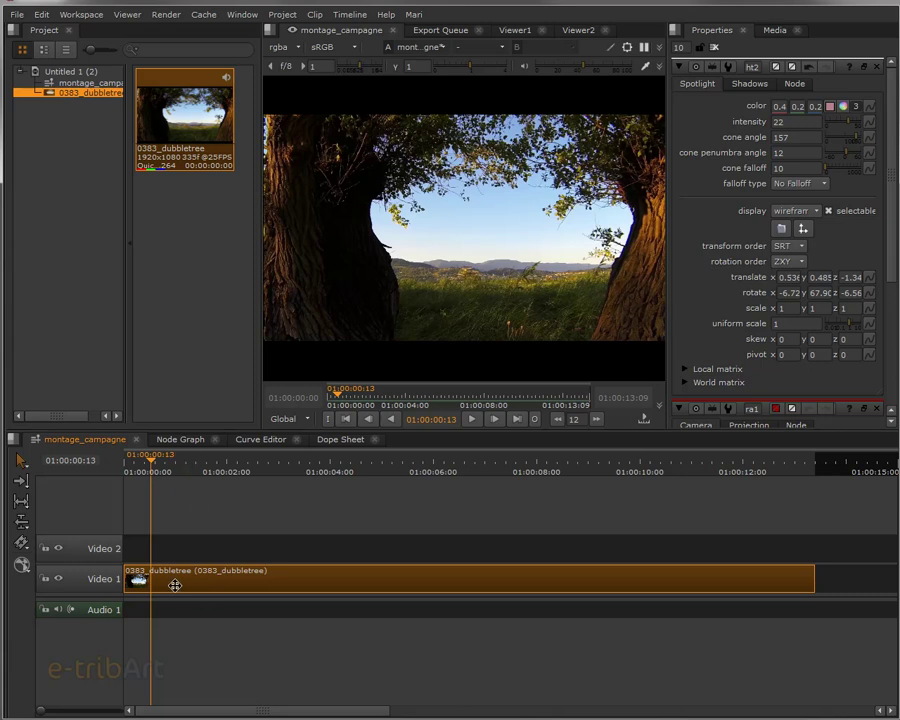
click(149, 462)
drag(149, 462, 177, 518)
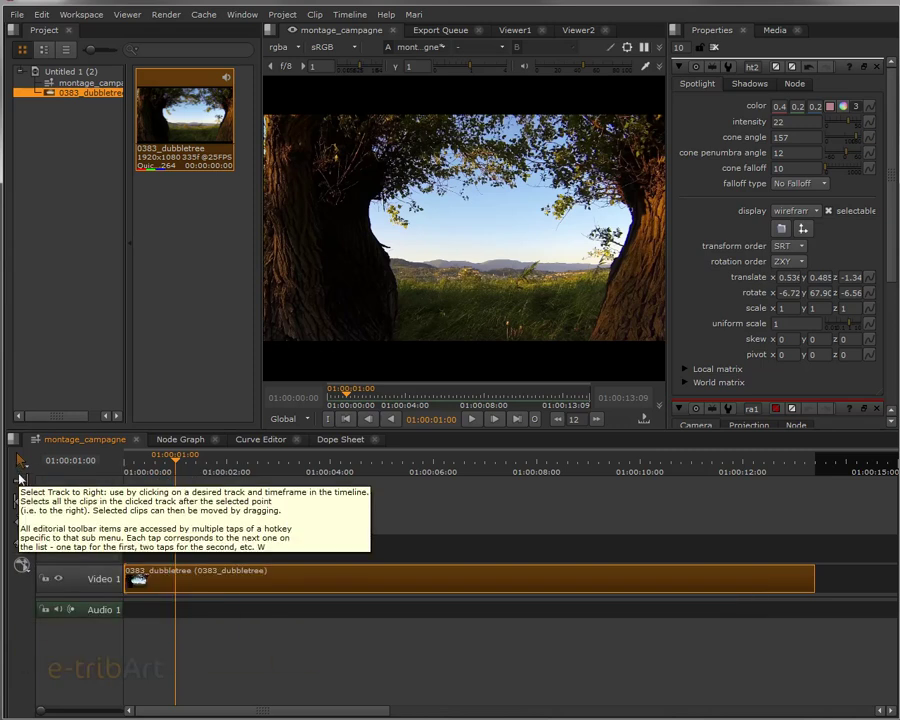
click(21, 564)
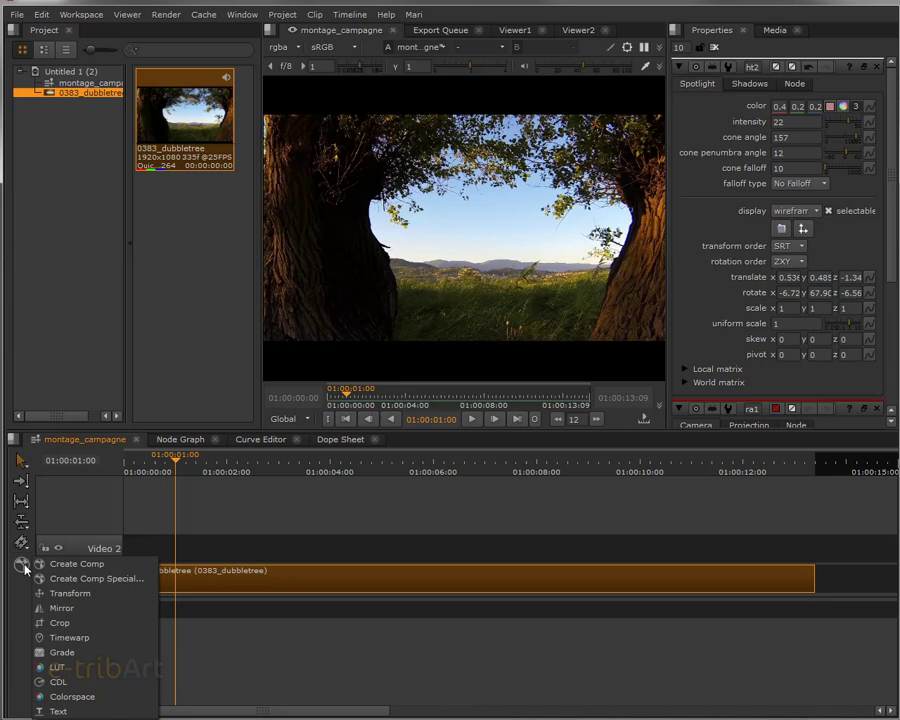
click(60, 652)
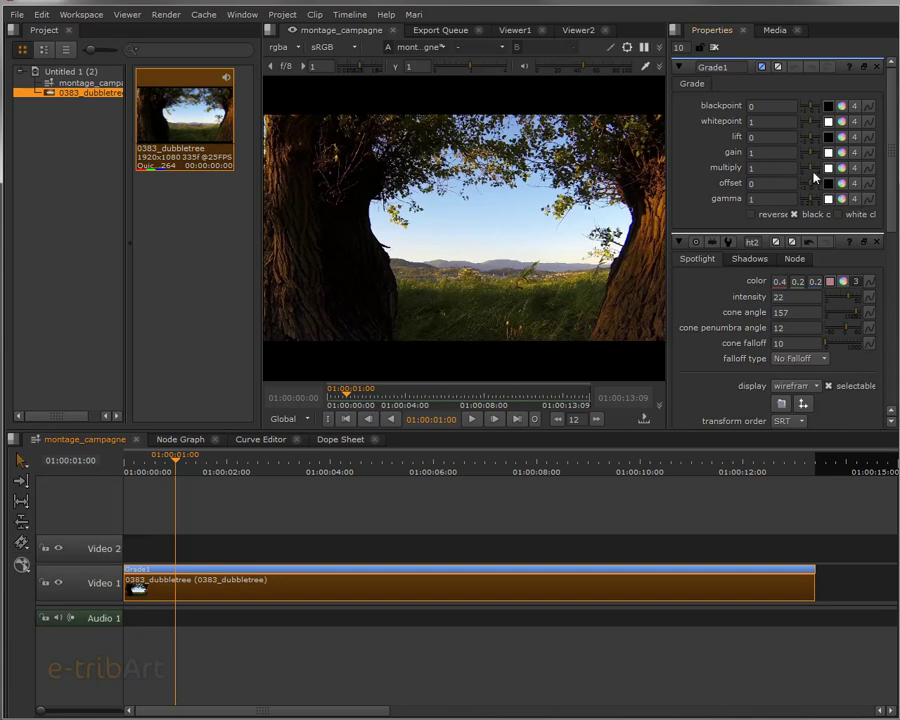
drag(668, 205, 584, 210)
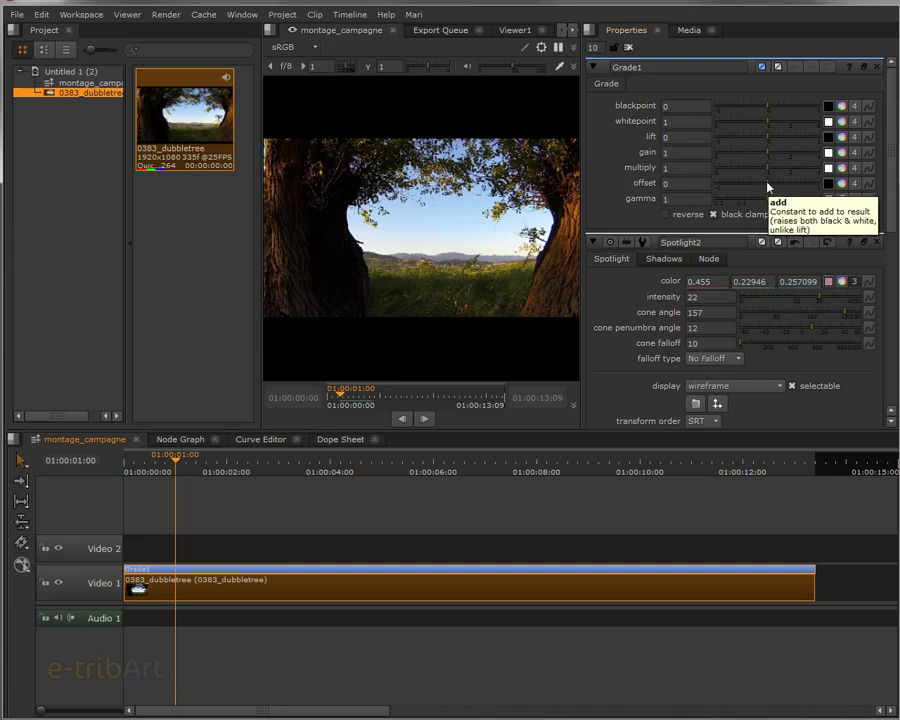
- Try a gamma of 0.78 on the Grade effect, and set the gamma back to 1
drag(767, 204, 760, 204)
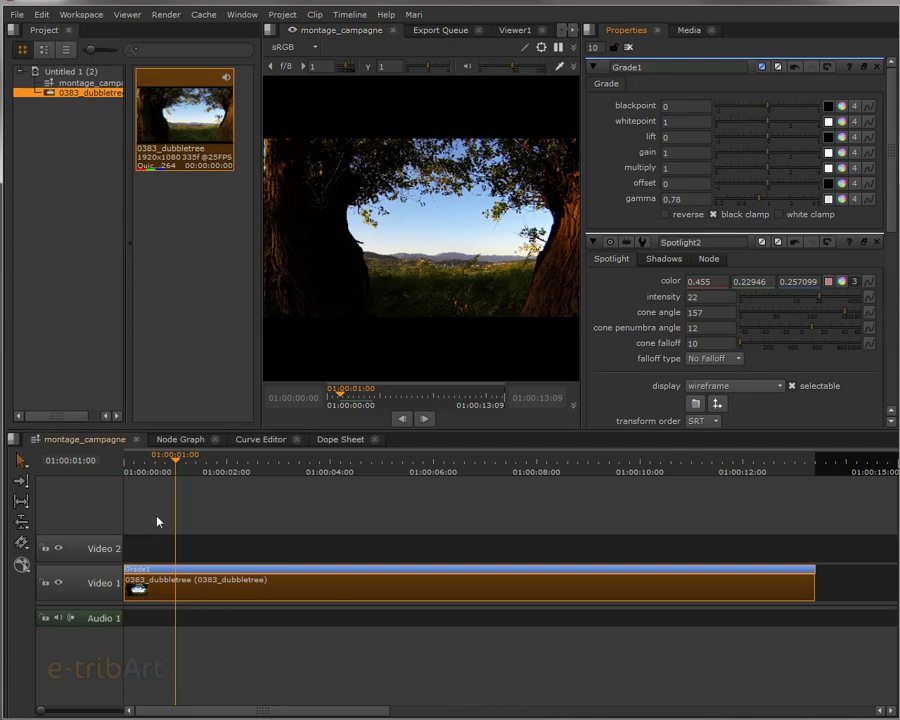
right_click(672, 199)
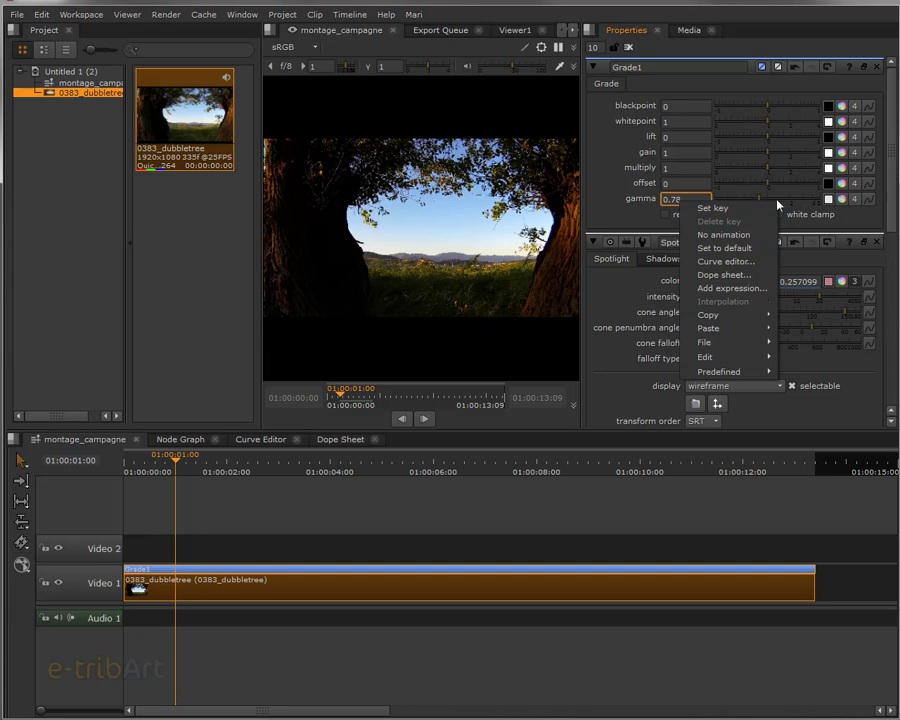
click(682, 184)
key(Tab)
text(1)
key(Return)
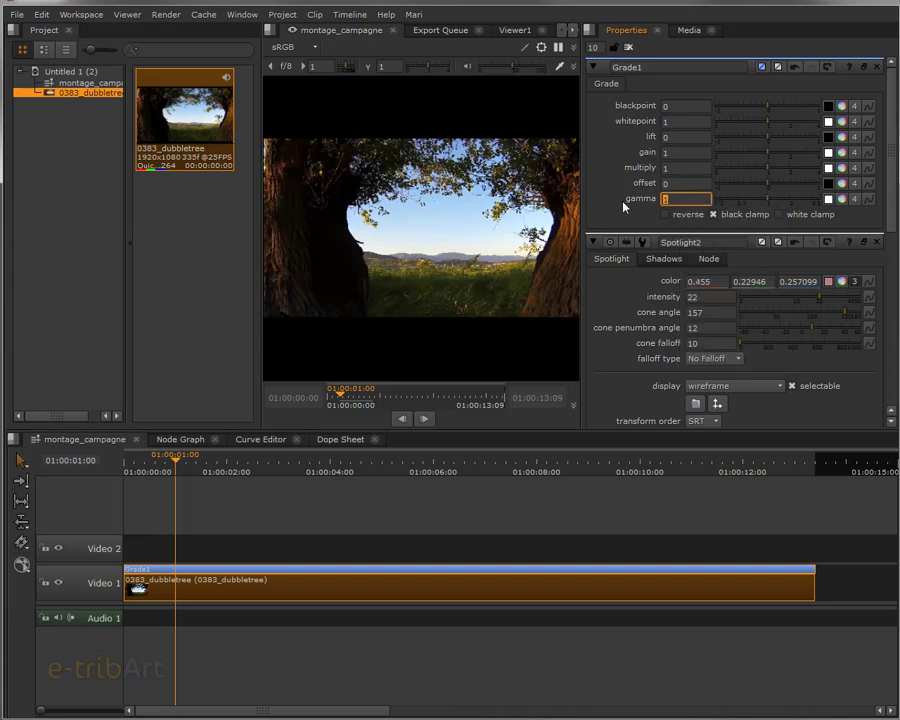
- Tint the Grade effect's gain warm orange, with red 1, green 0.632436 and blue 0.275844, and collapse the colour wheel
click(680, 152)
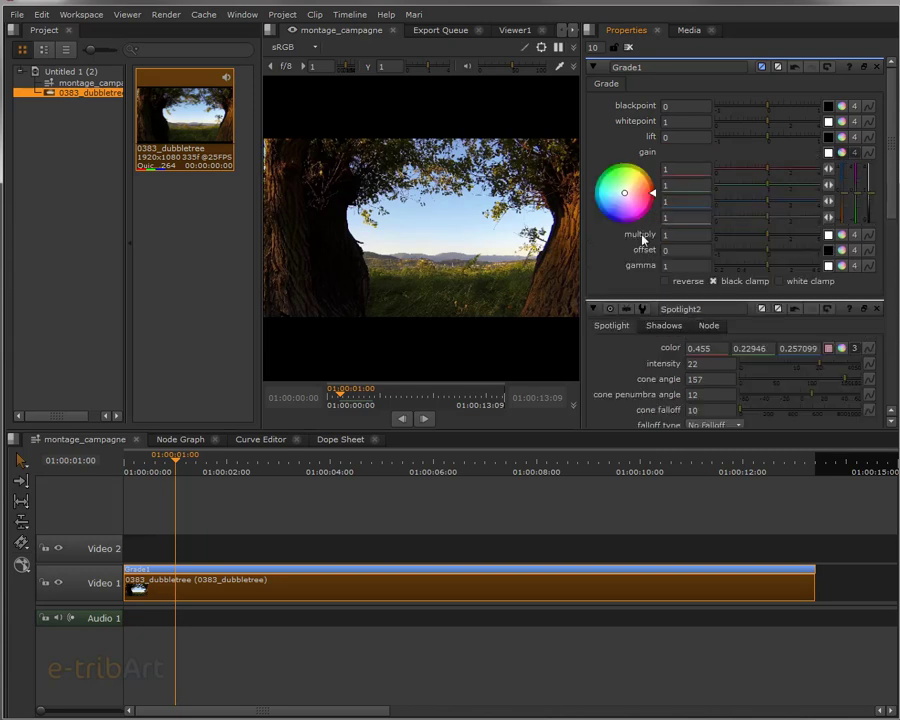
drag(626, 194, 632, 185)
drag(718, 147, 769, 177)
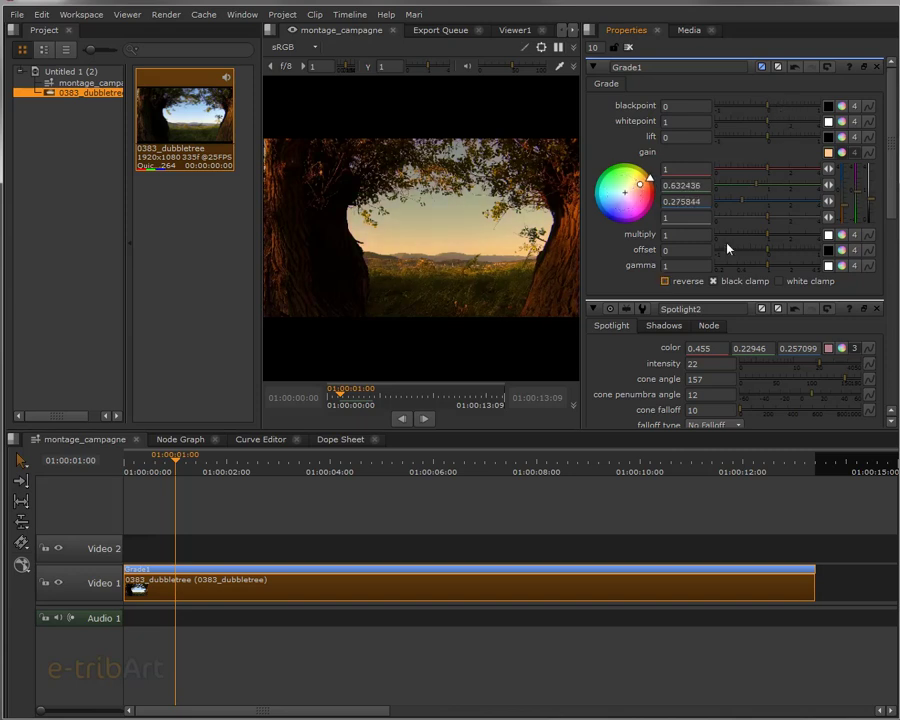
click(594, 146)
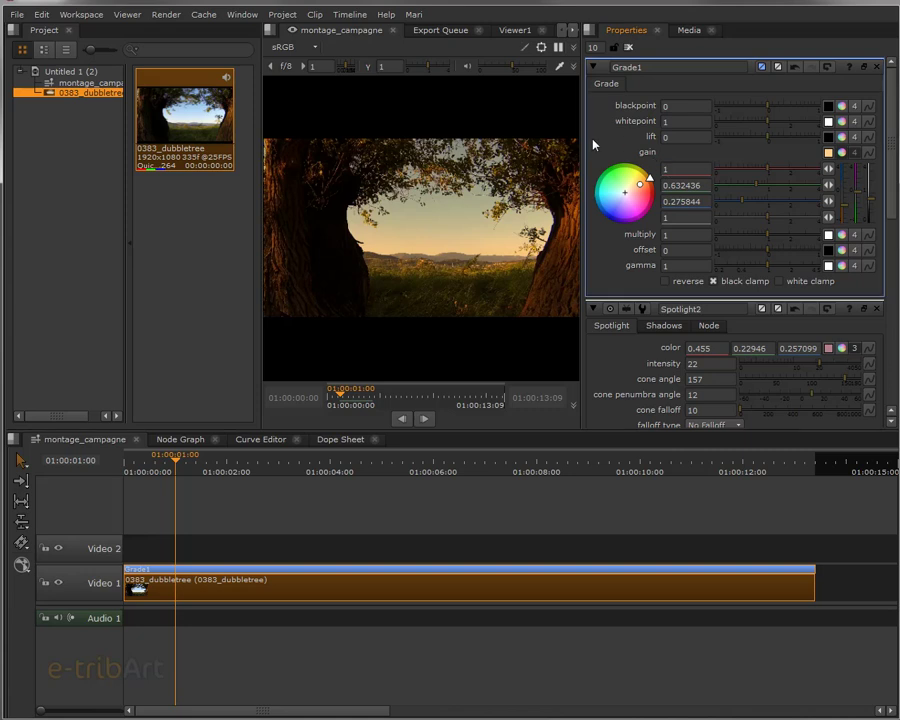
click(841, 153)
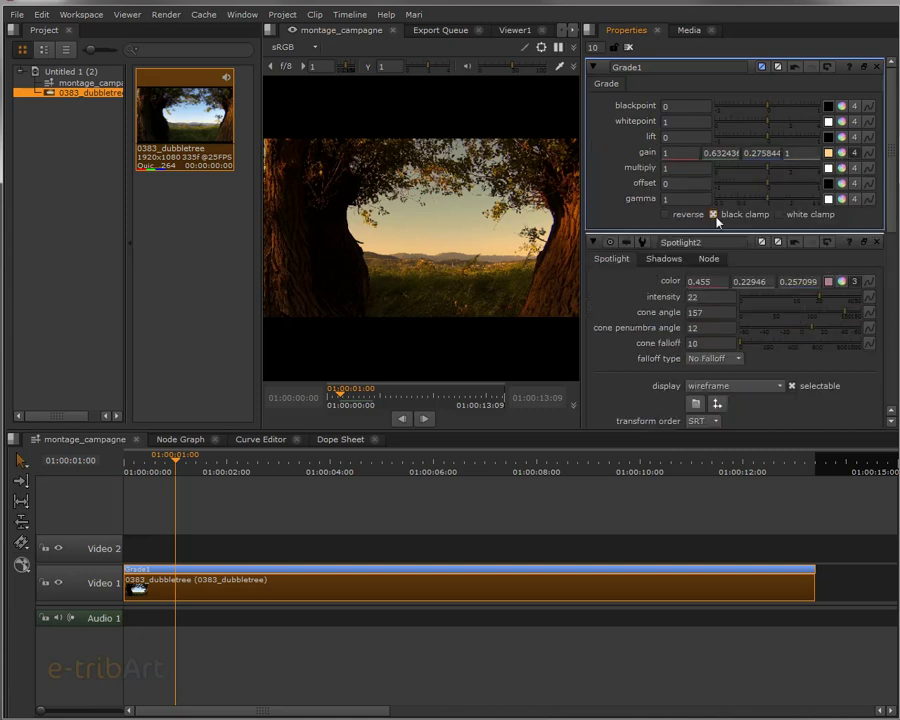
- Scrub through the graded footage, leaving the playhead at 01:00:01:02, and deselect the clip
drag(188, 468, 182, 506)
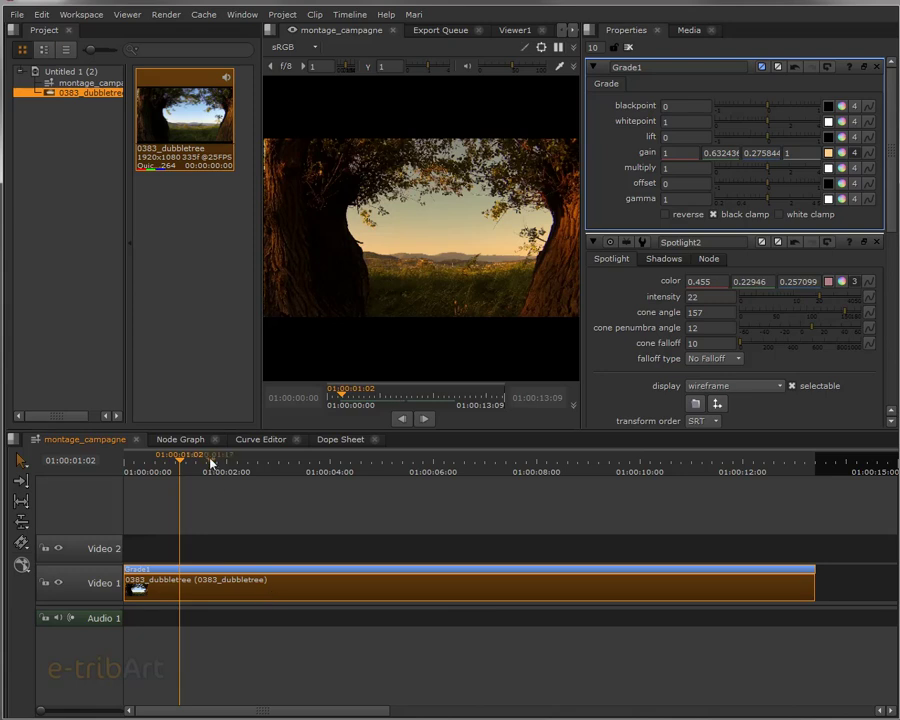
drag(182, 460, 181, 505)
click(158, 560)
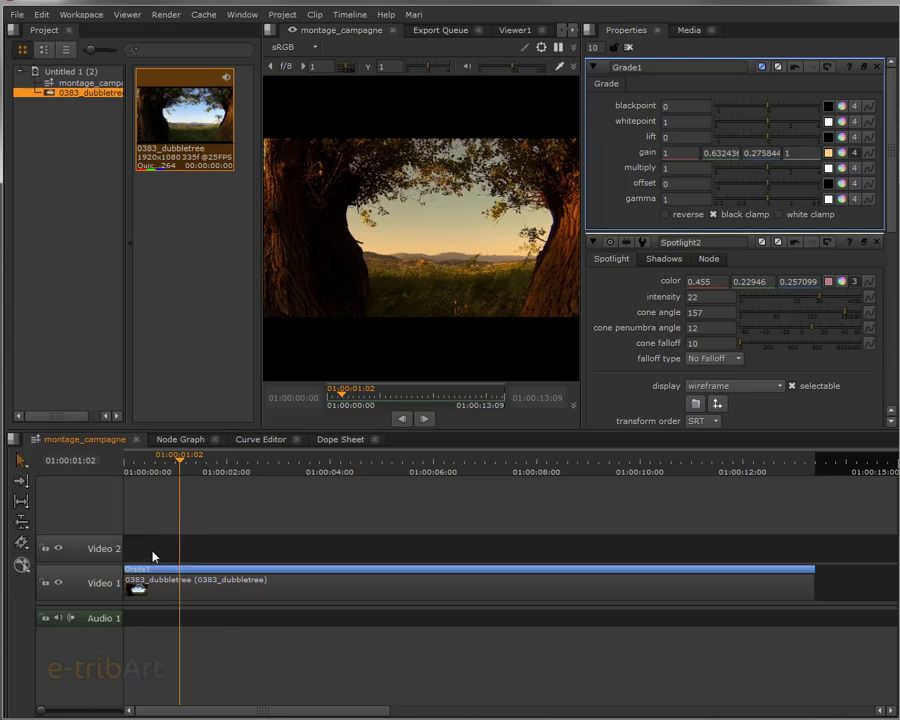
- Import the decor_champ01_###.jpg 1-175 sequence from the output_image folder and select decor_champ01 in the project bin
click(24, 16)
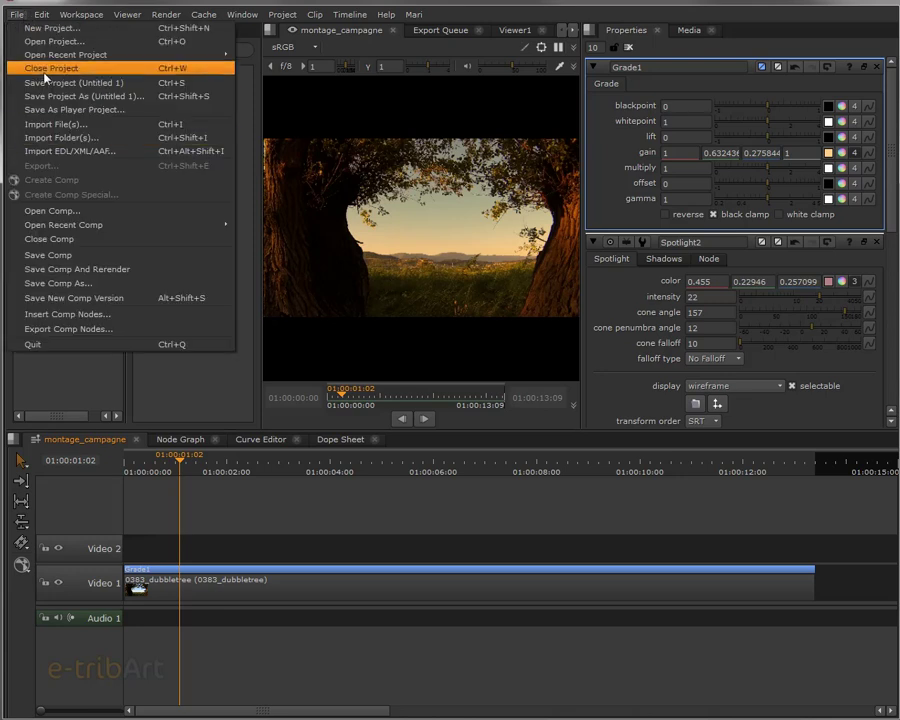
click(50, 124)
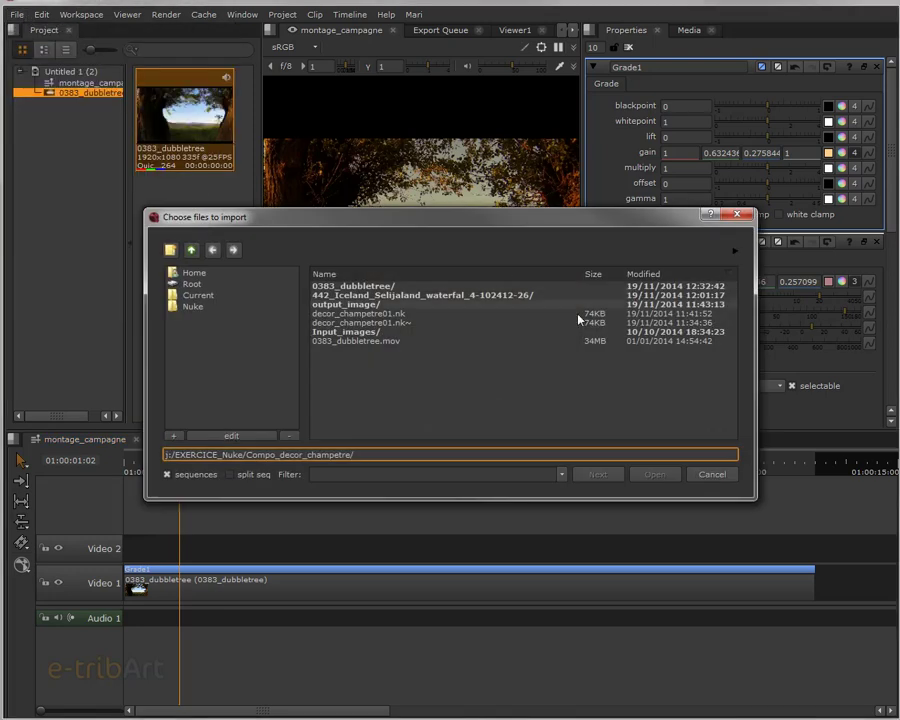
click(350, 307)
double_click(350, 305)
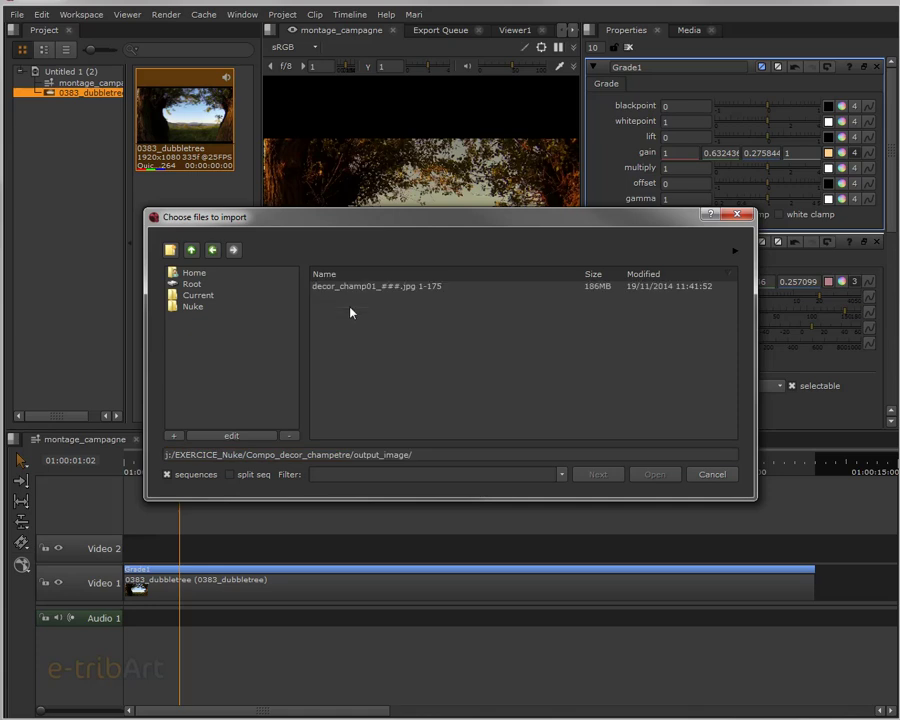
click(325, 287)
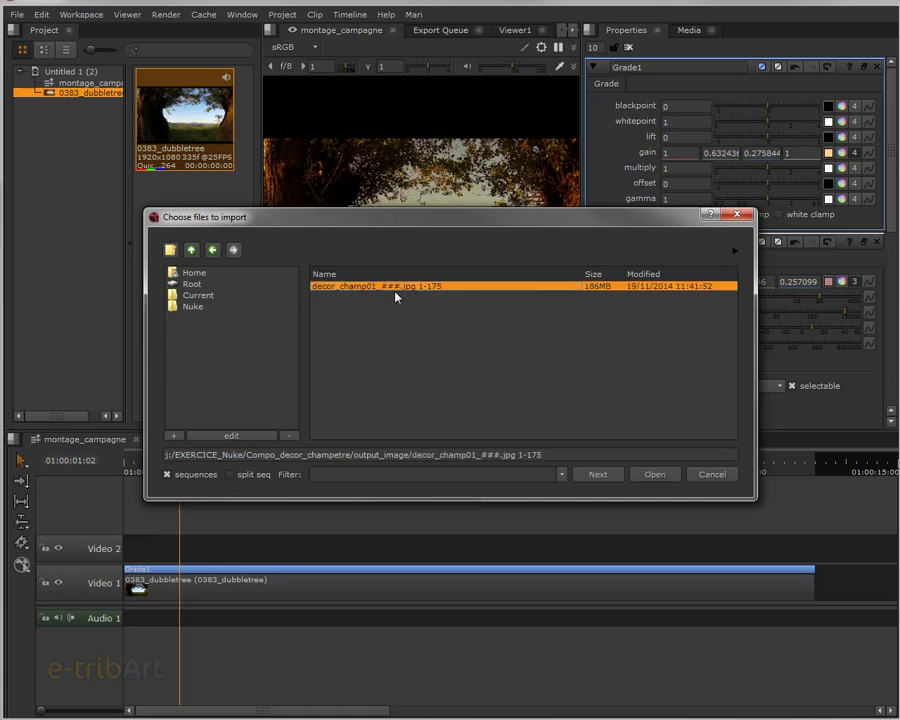
click(660, 476)
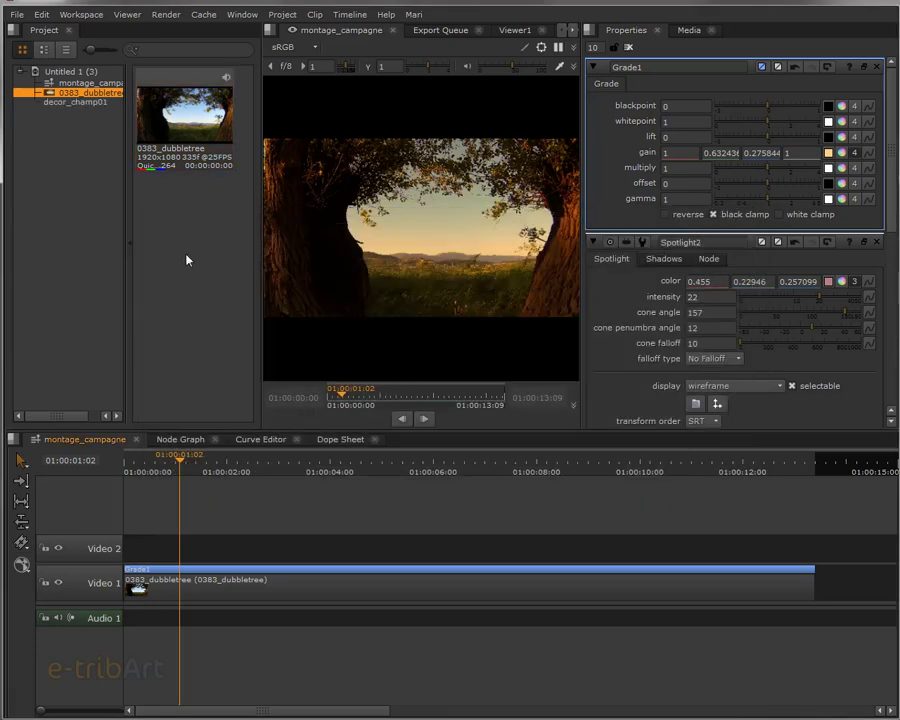
click(86, 84)
click(88, 102)
click(86, 93)
click(86, 103)
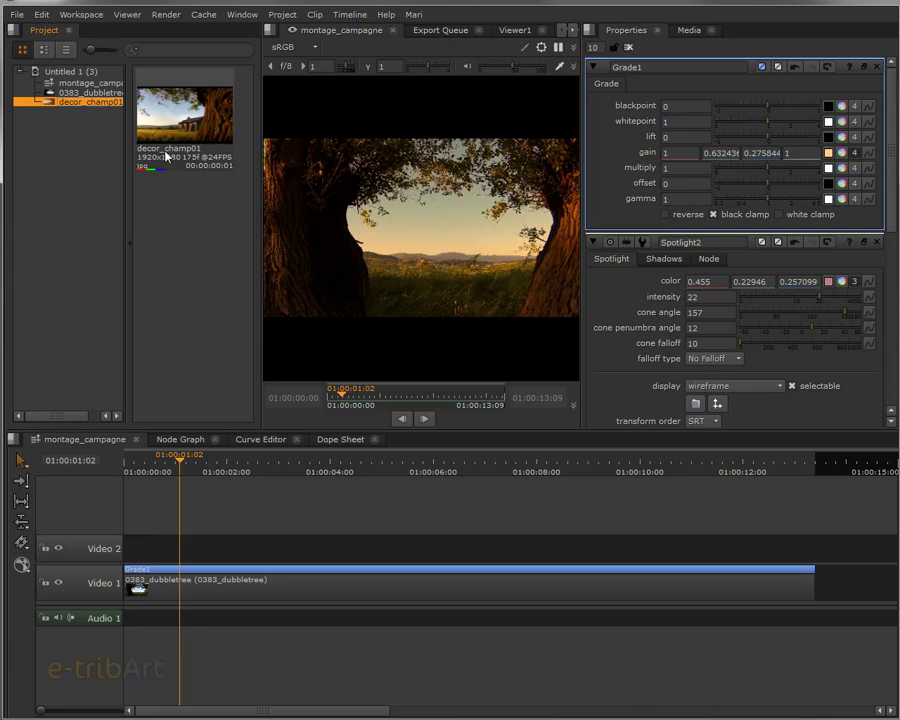
- List all project items in the bin and place decor_champ01 at the start of Video 2, maintaining the clip's frame count
drag(127, 148, 110, 291)
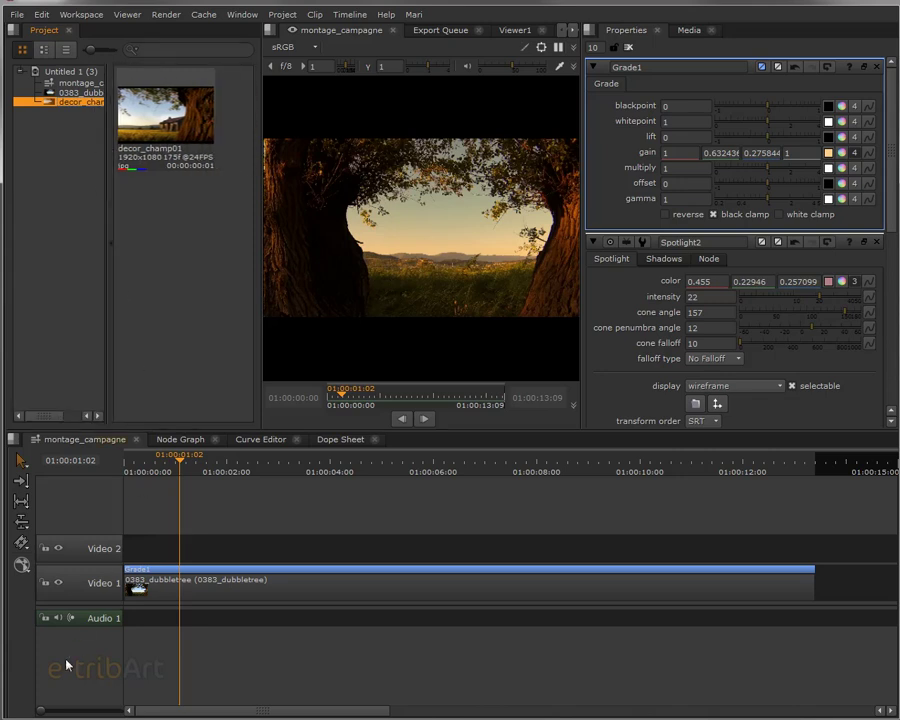
click(80, 83)
click(83, 104)
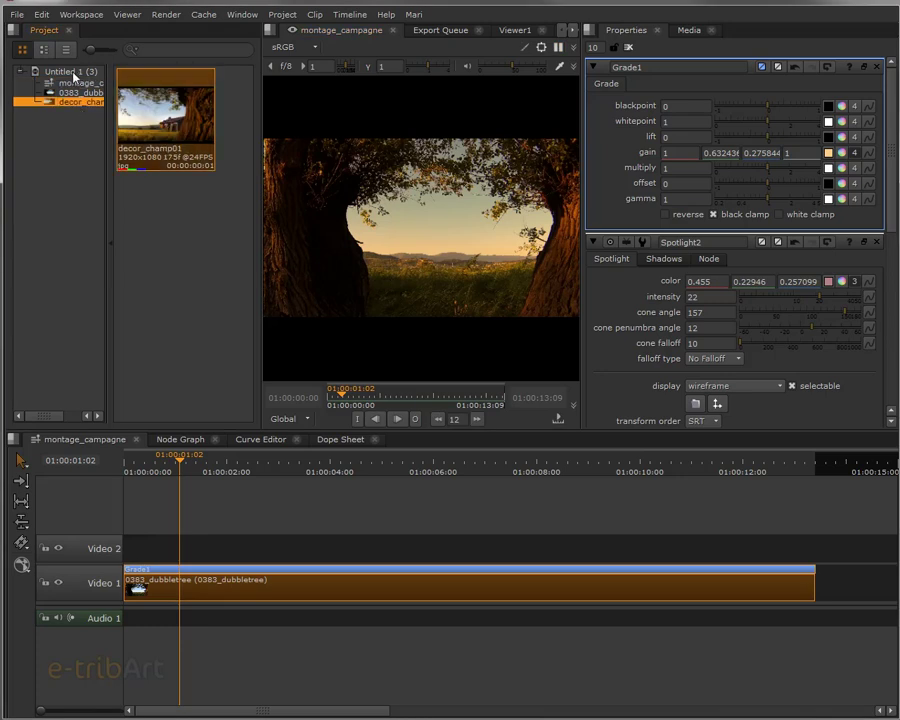
click(77, 74)
click(75, 83)
click(73, 73)
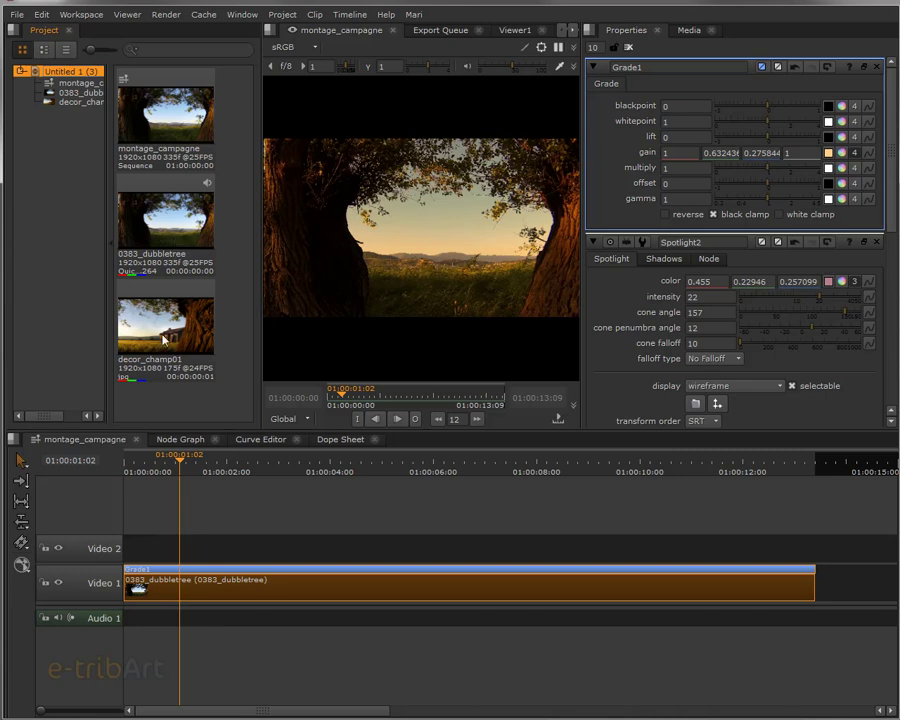
drag(180, 381, 135, 556)
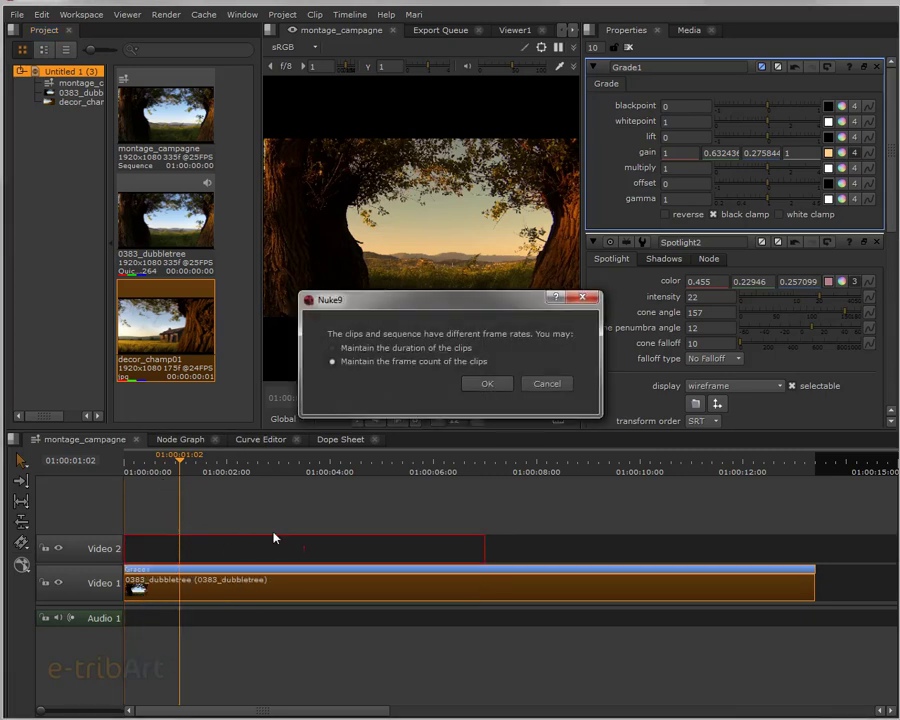
click(482, 384)
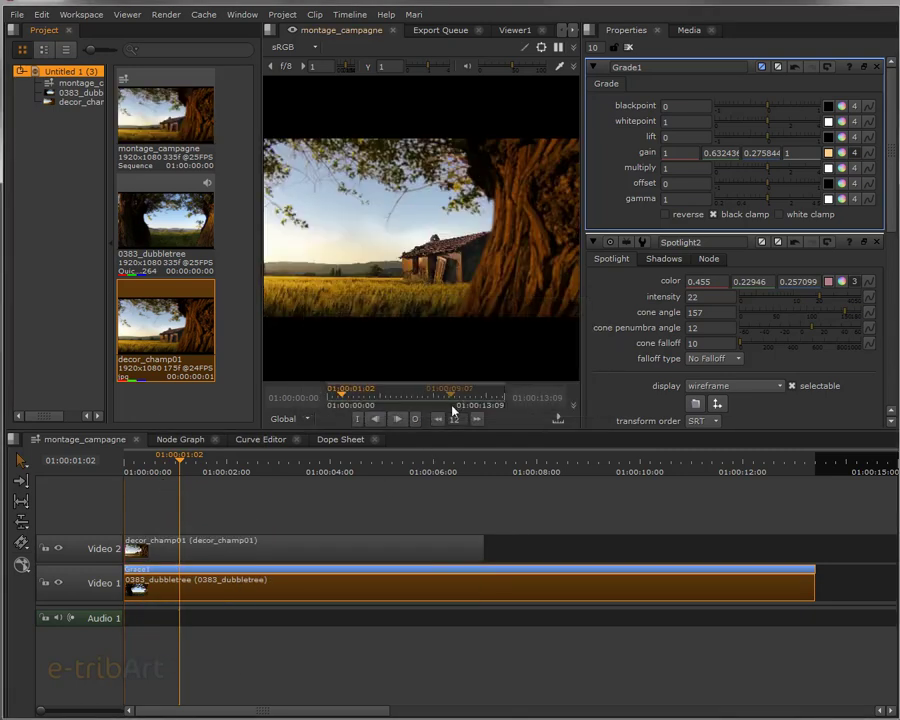
- Trim the end of the decor_champ01 clip on Video 2 to about 5 seconds and scrub to 01:00:04:20
drag(178, 472, 177, 527)
click(210, 549)
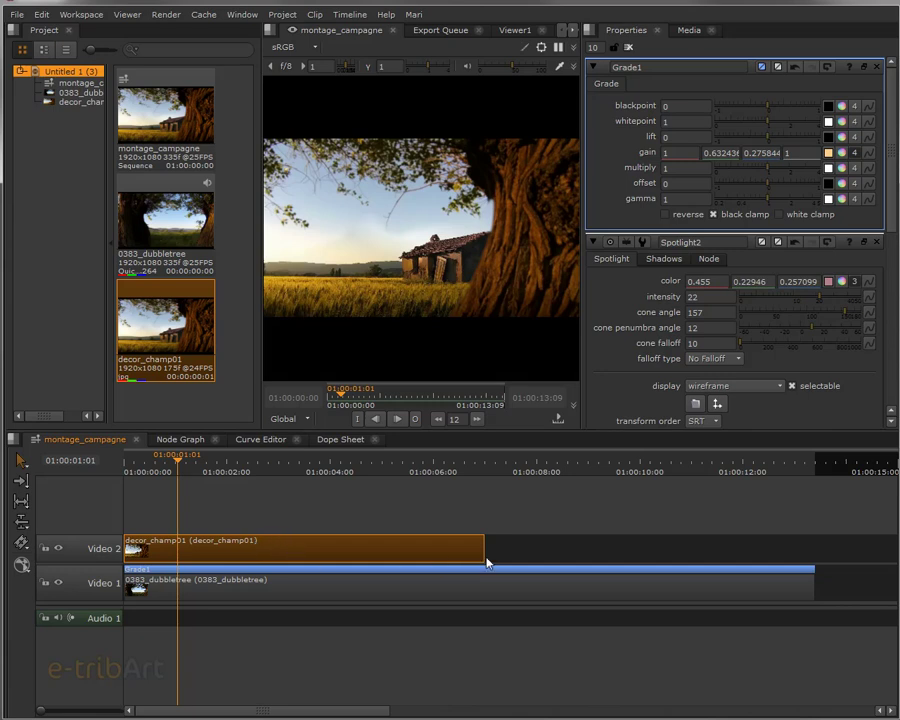
drag(484, 554, 394, 553)
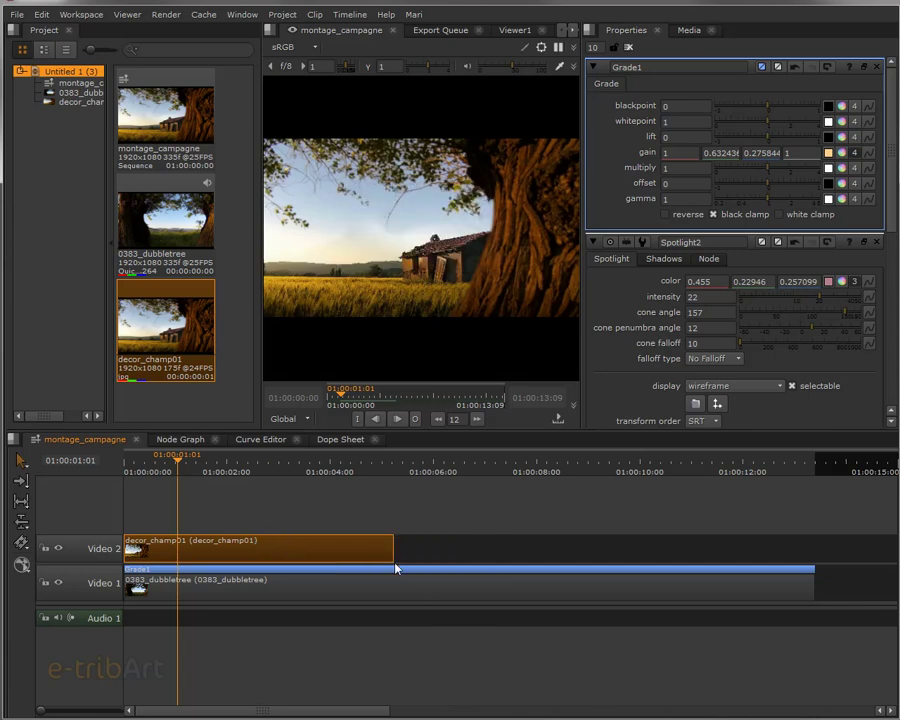
drag(195, 490, 368, 543)
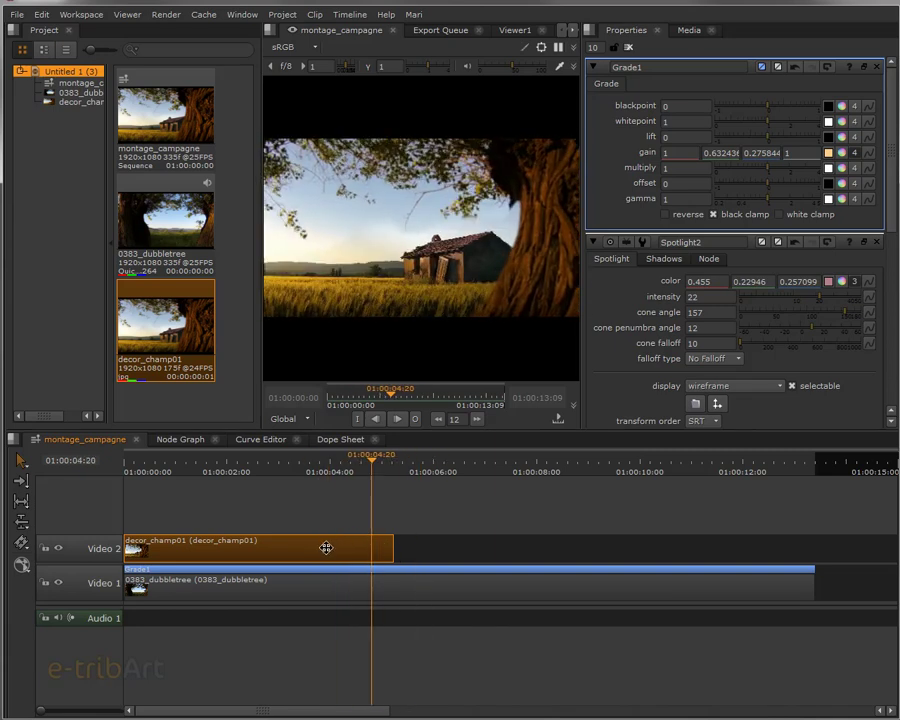
- Examine the version, editorial and transition options available for the decor_champ01 clip
right_click(326, 548)
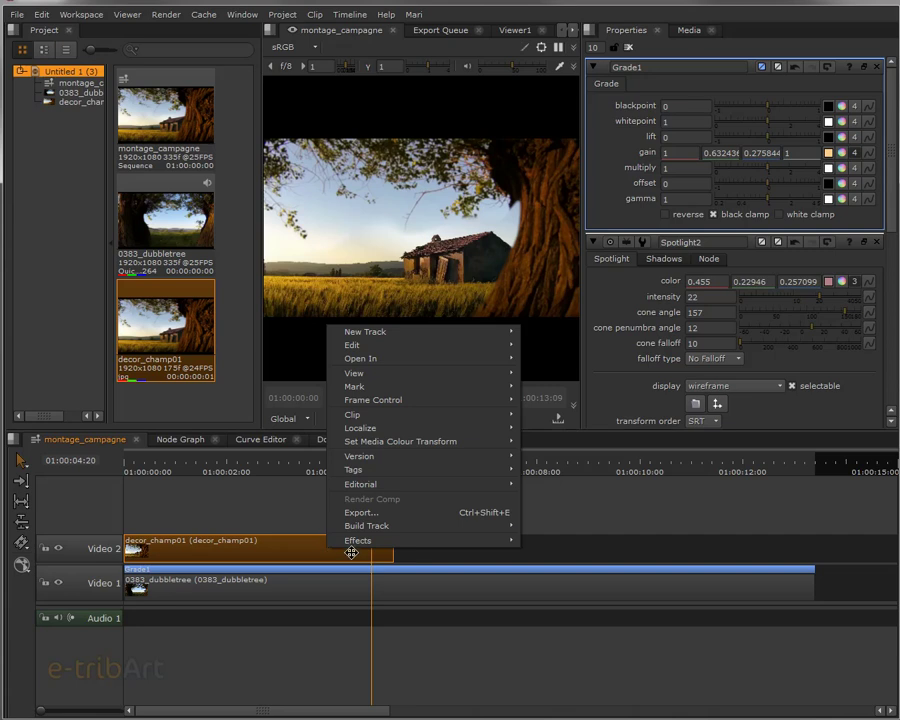
mouse_move(404, 489)
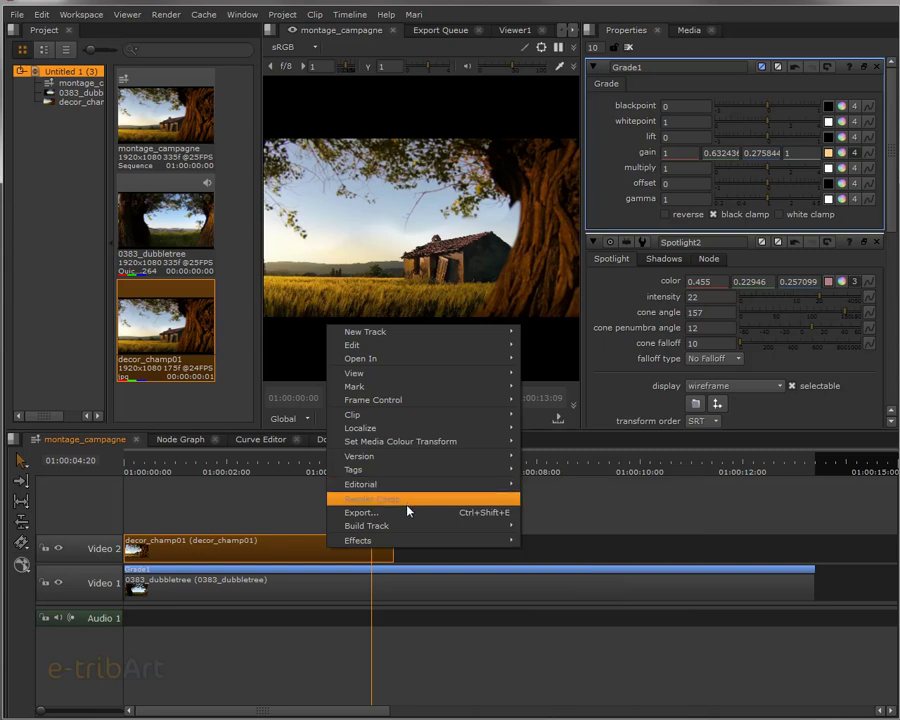
mouse_move(402, 464)
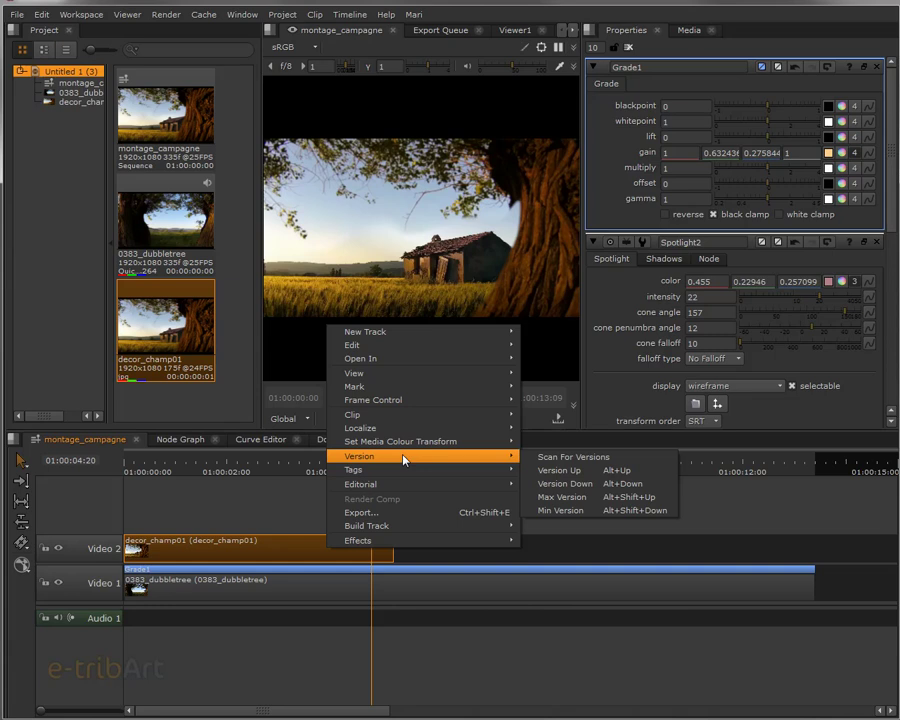
key(Escape)
right_click(332, 551)
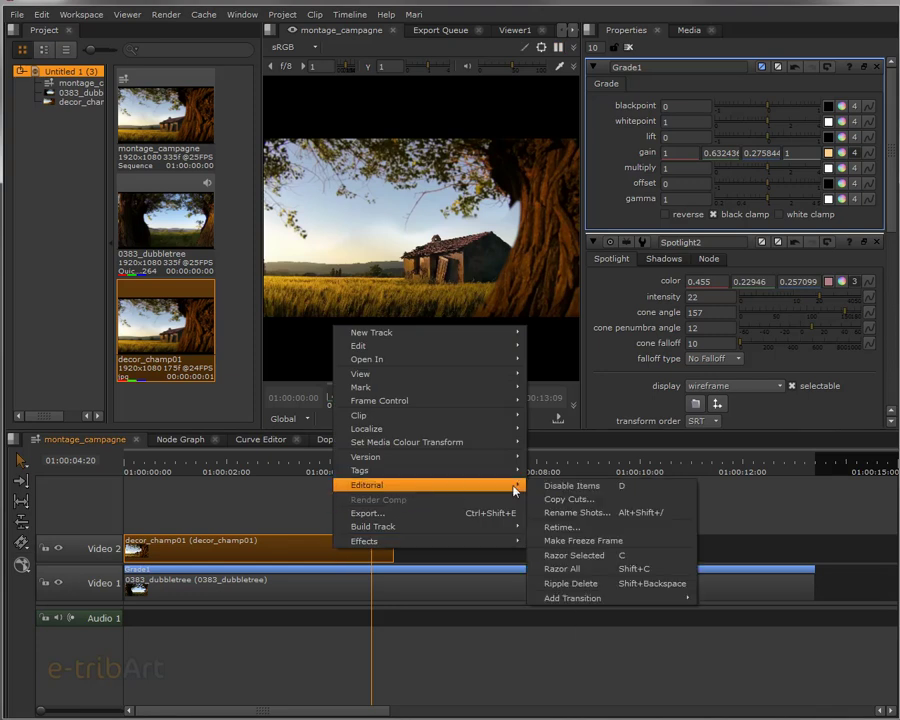
mouse_move(562, 600)
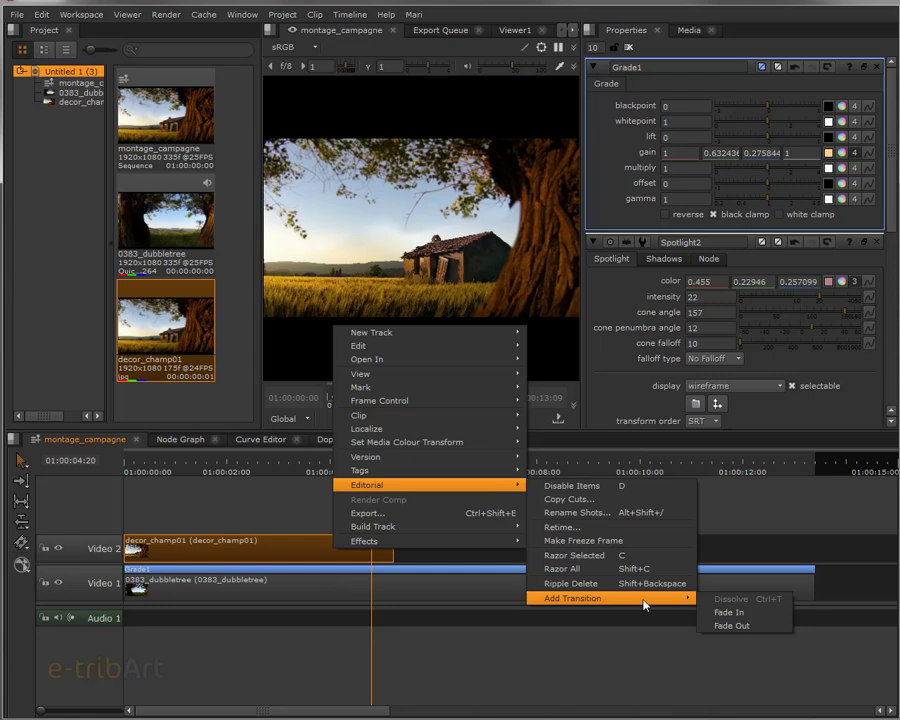
click(266, 506)
click(284, 543)
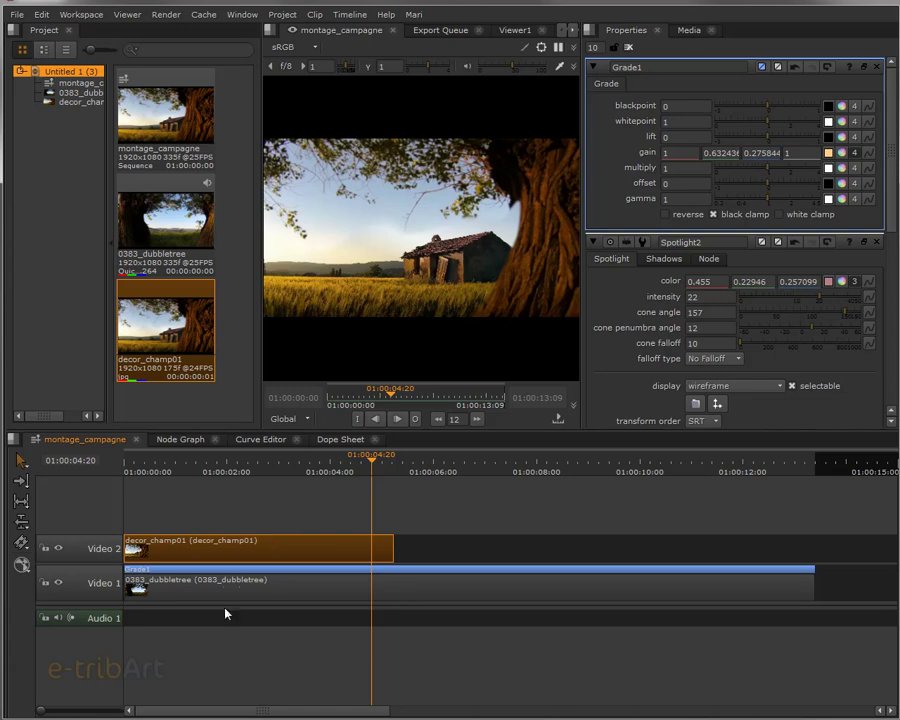
- Add a Transform effect to the decor_champ01 clip and translate the image by about -47 in x and -30 in y
click(21, 564)
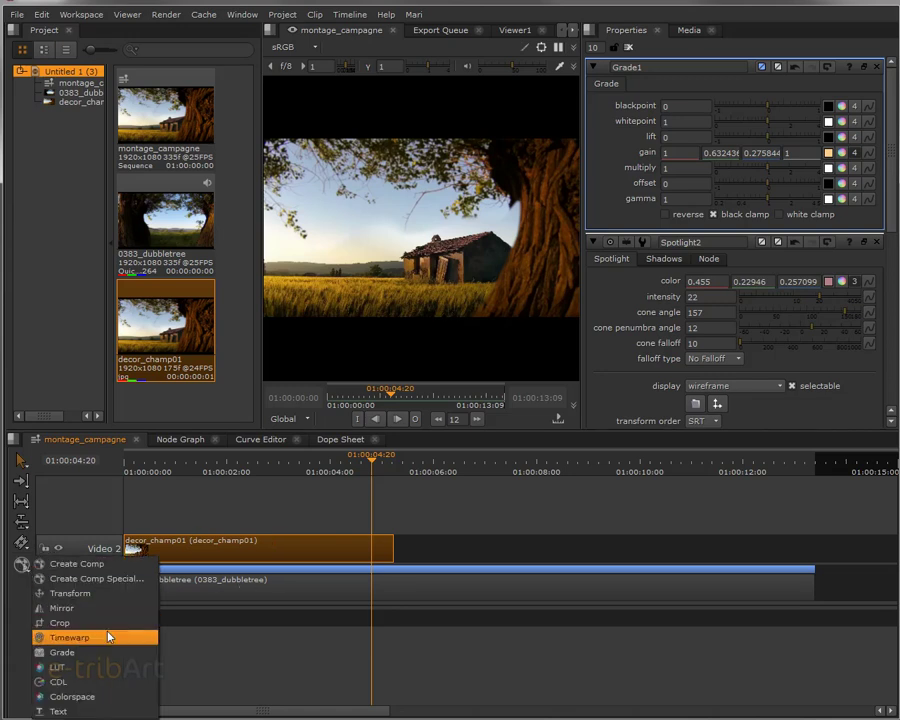
click(78, 600)
click(217, 553)
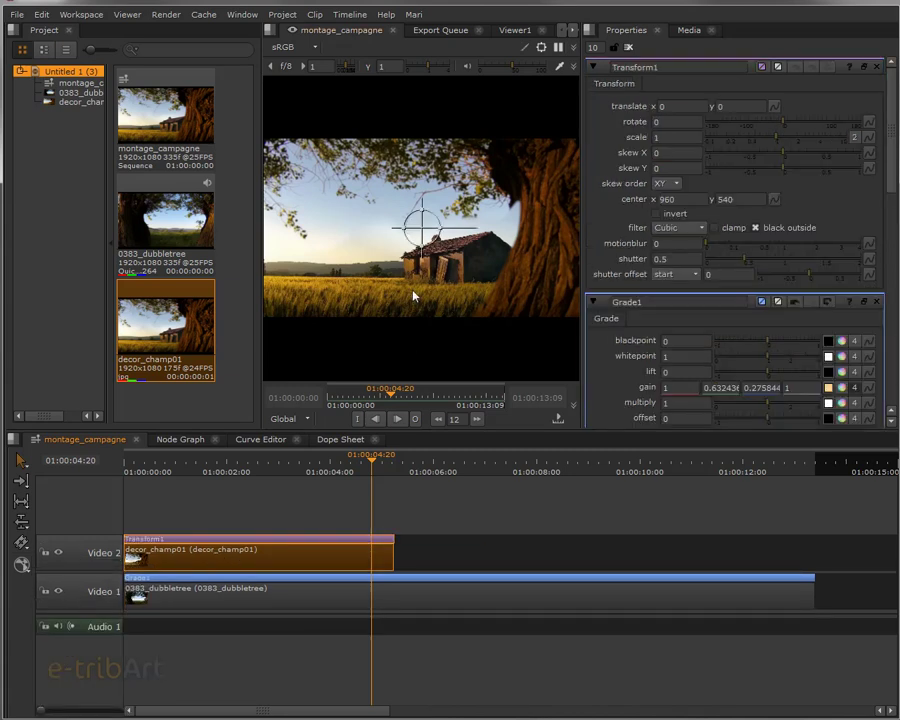
drag(420, 231, 412, 235)
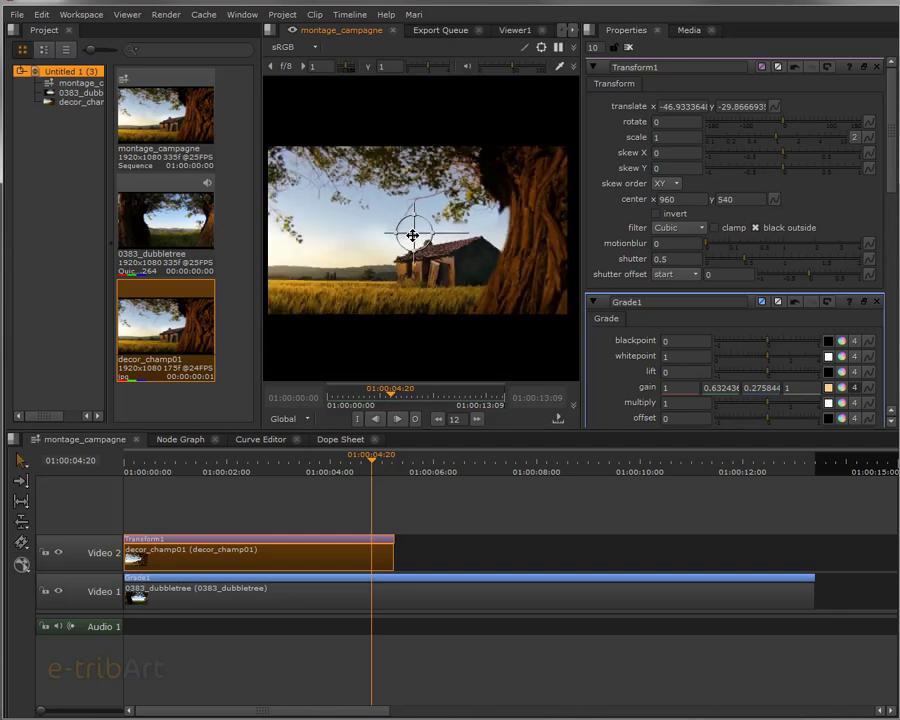
- Scale the Transform effect to about 1.18 wide and 1.4 high, and adjust its translation to about -42.5, -12.3
drag(784, 141, 792, 144)
drag(418, 233, 424, 262)
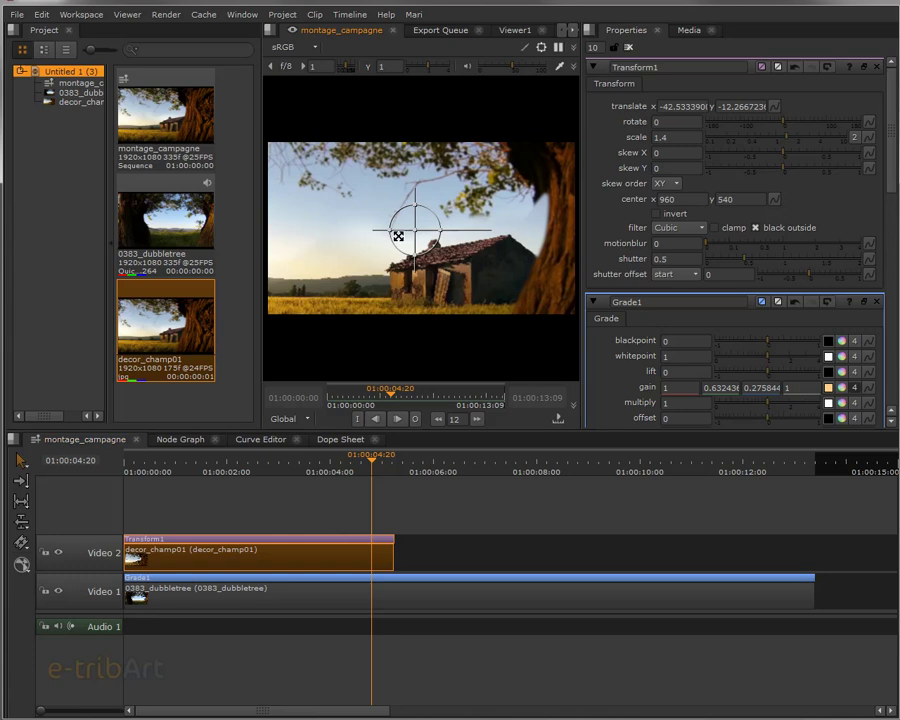
drag(440, 232, 433, 232)
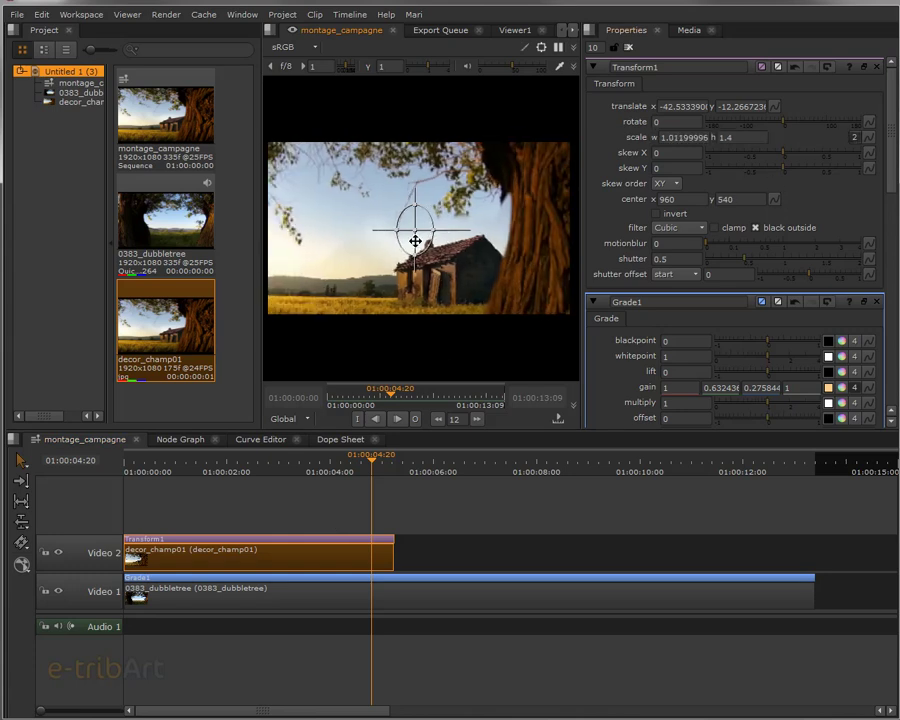
drag(438, 232, 432, 231)
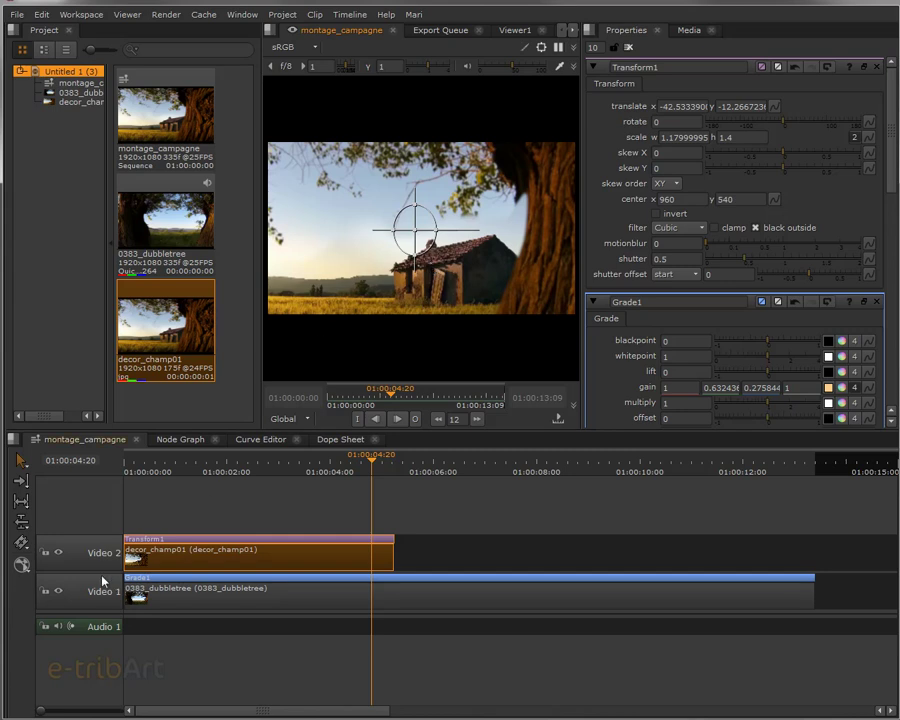
- Review the effects that can be applied to the decor_champ01 clip
right_click(197, 566)
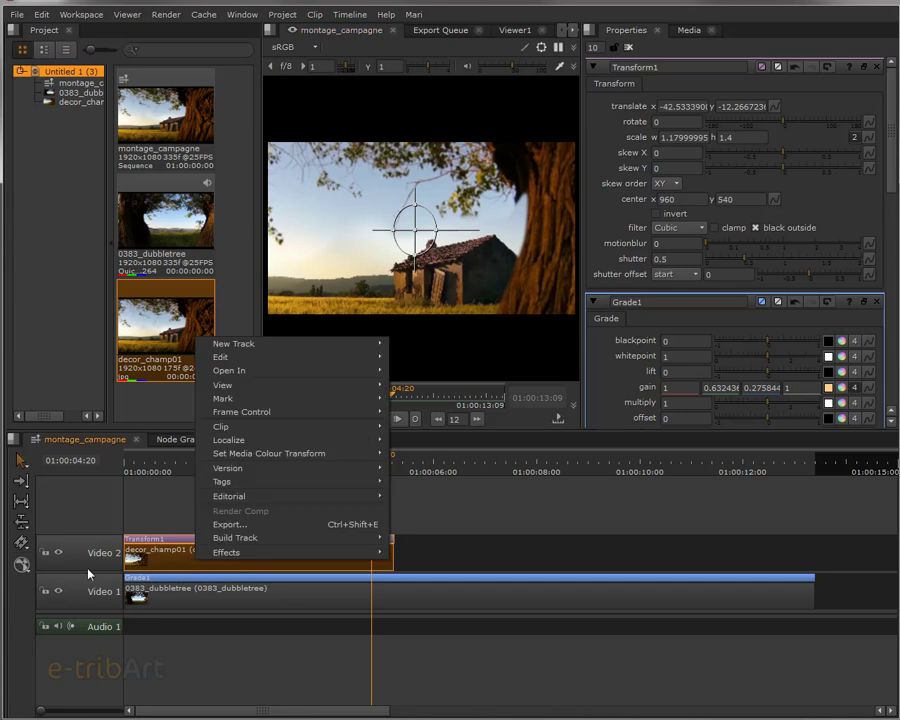
mouse_move(239, 557)
right_click(175, 563)
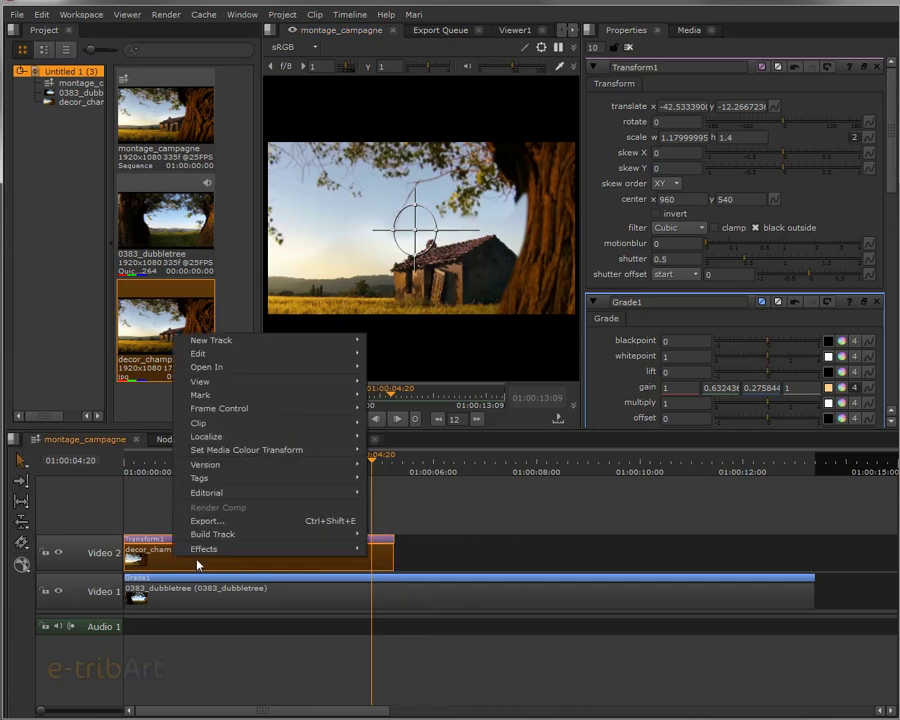
mouse_move(290, 549)
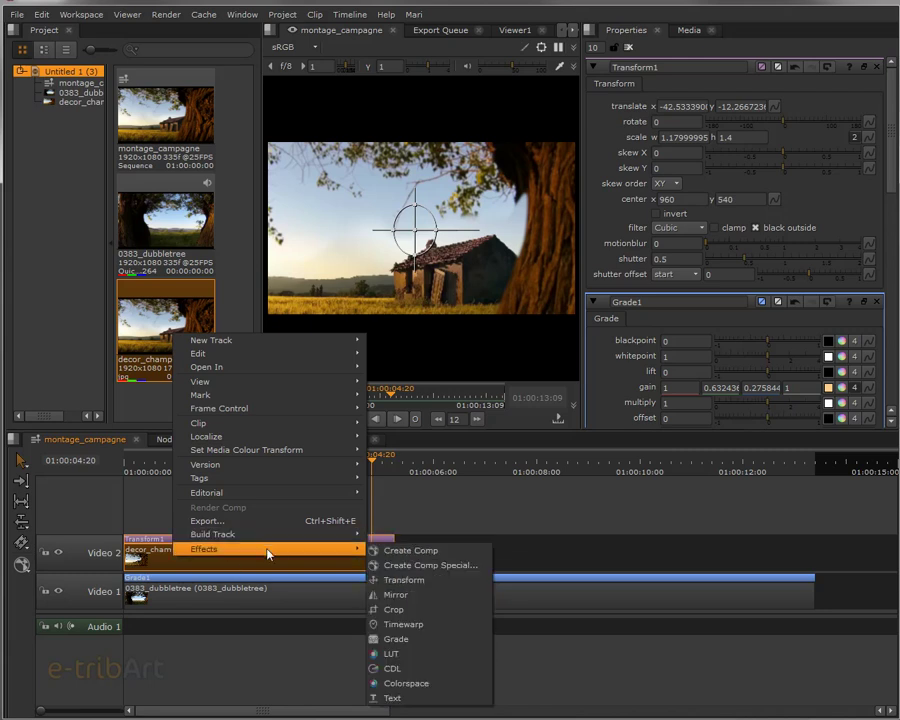
click(166, 567)
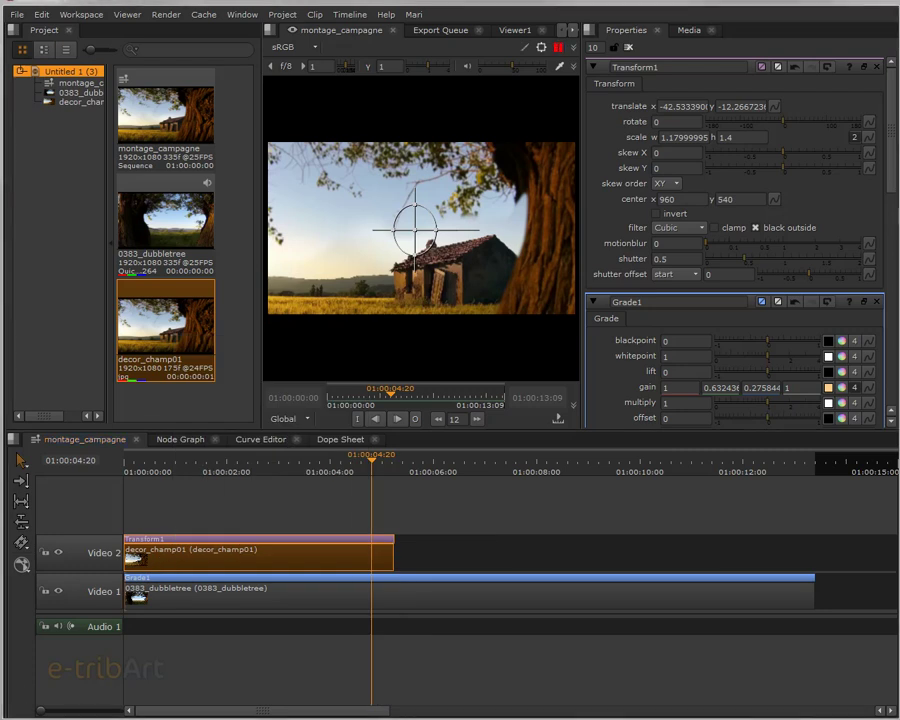
- Delete the decor_champ01 clip from Video 2 and the 0383_dubbletree clip from Video 1
click(258, 596)
click(257, 552)
click(251, 593)
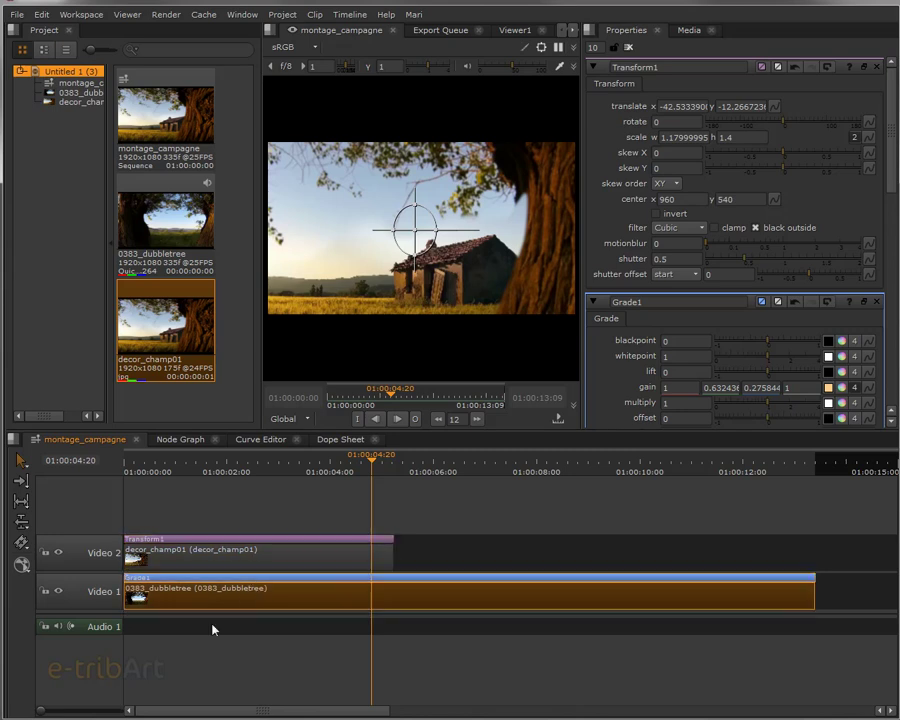
click(217, 554)
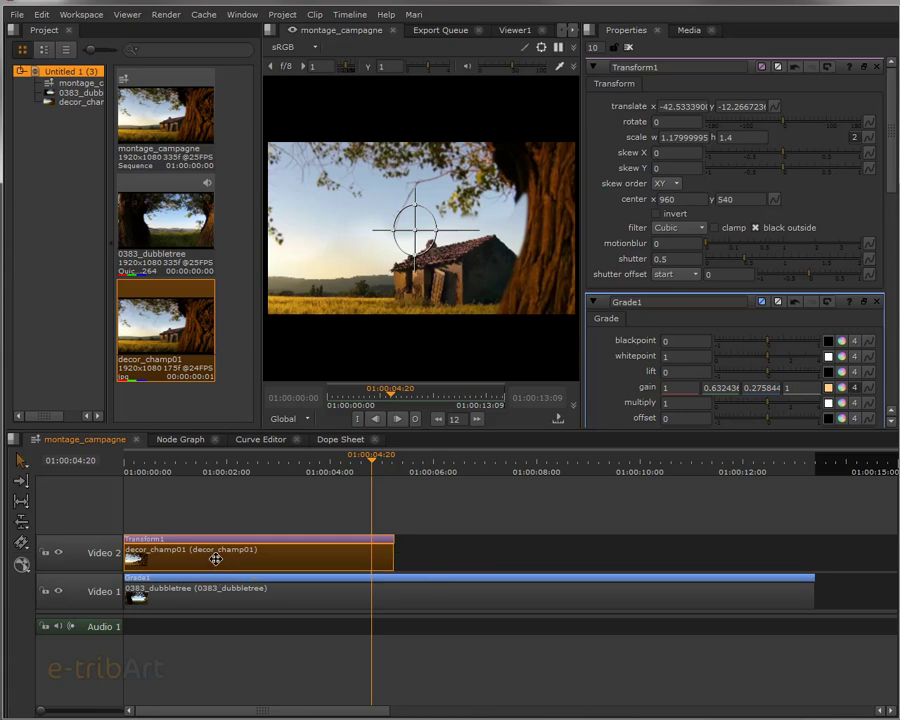
key(Delete)
click(208, 584)
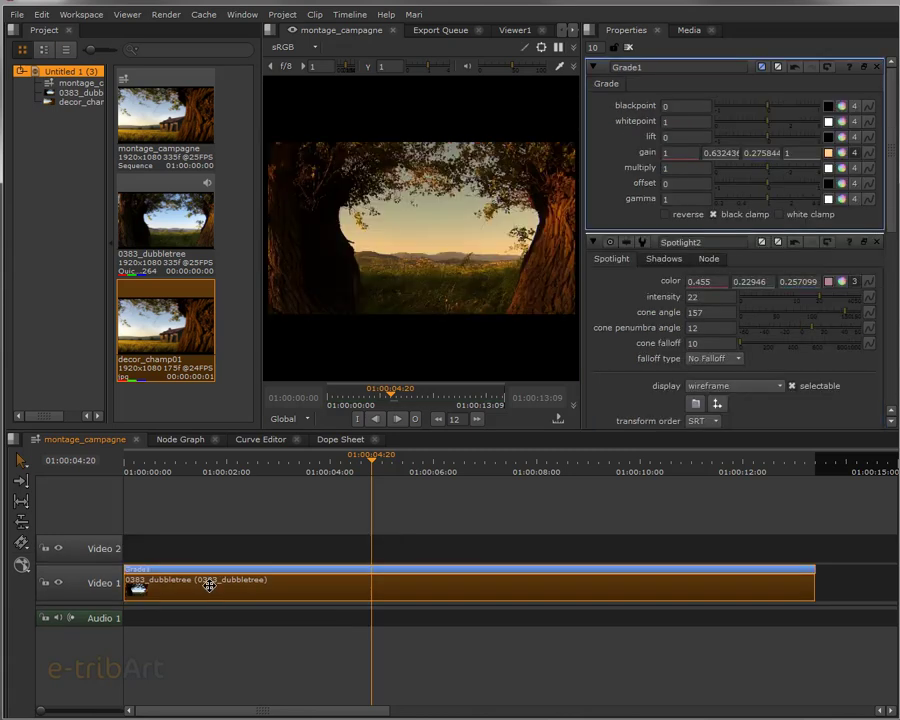
key(Delete)
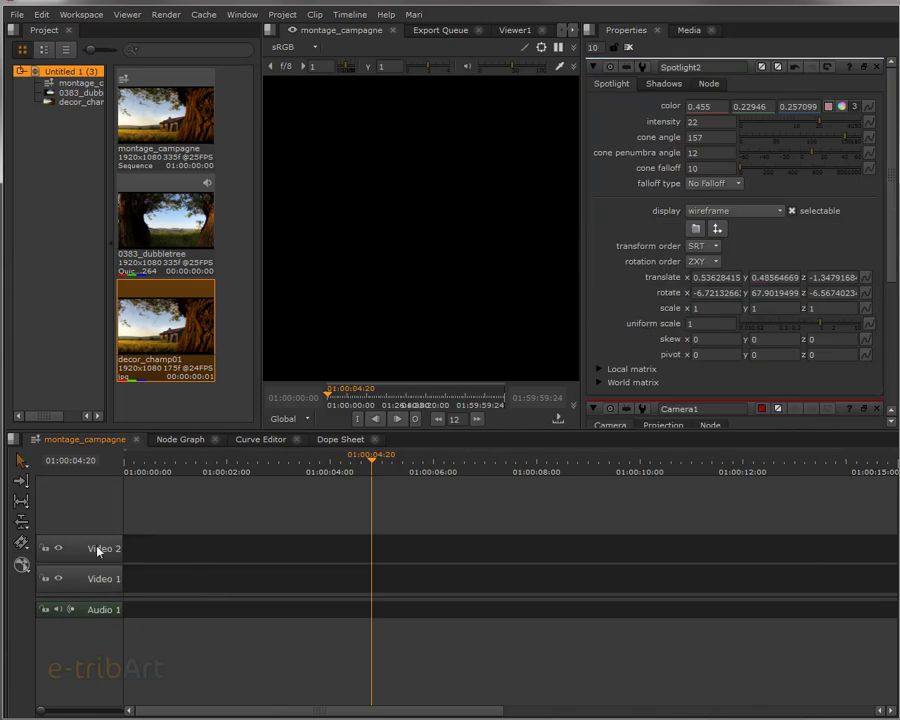
- Remove the empty Video 2 track from the montage_campagne timeline
click(64, 540)
right_click(70, 545)
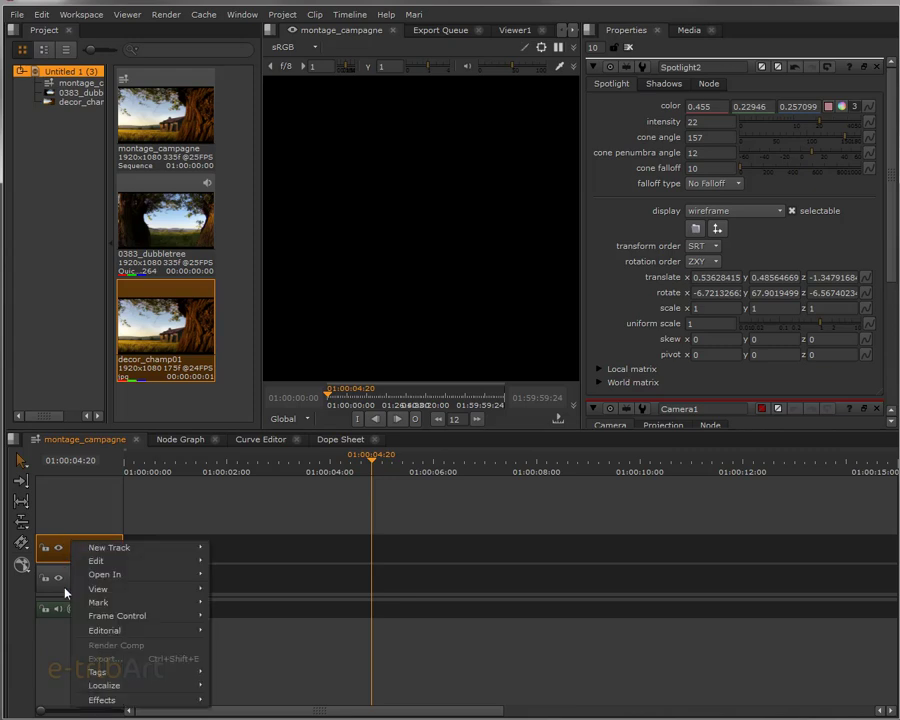
mouse_move(111, 601)
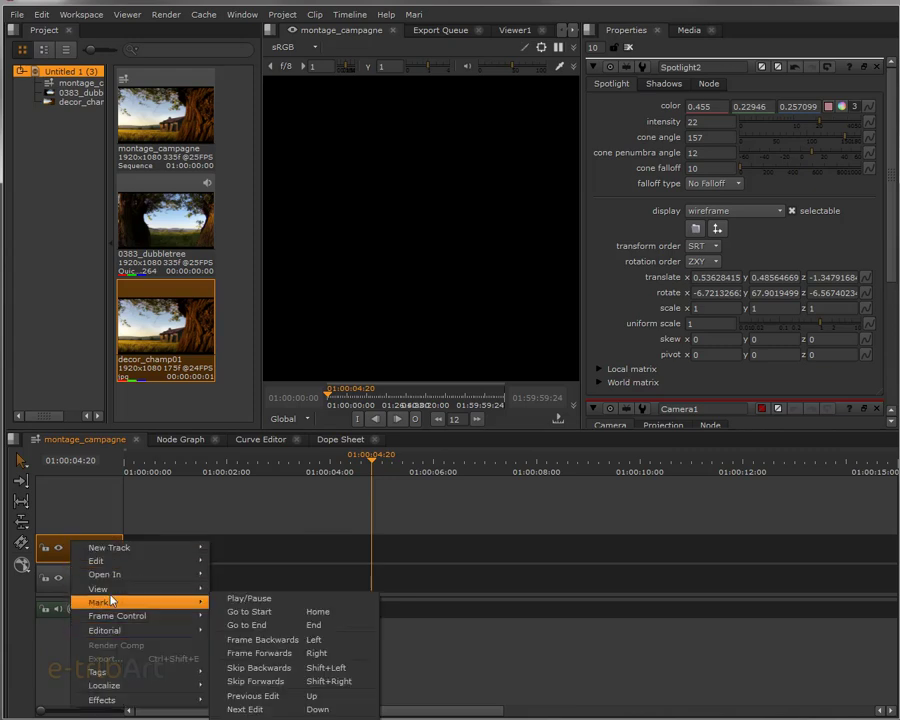
mouse_move(96, 561)
click(235, 599)
click(94, 557)
click(75, 164)
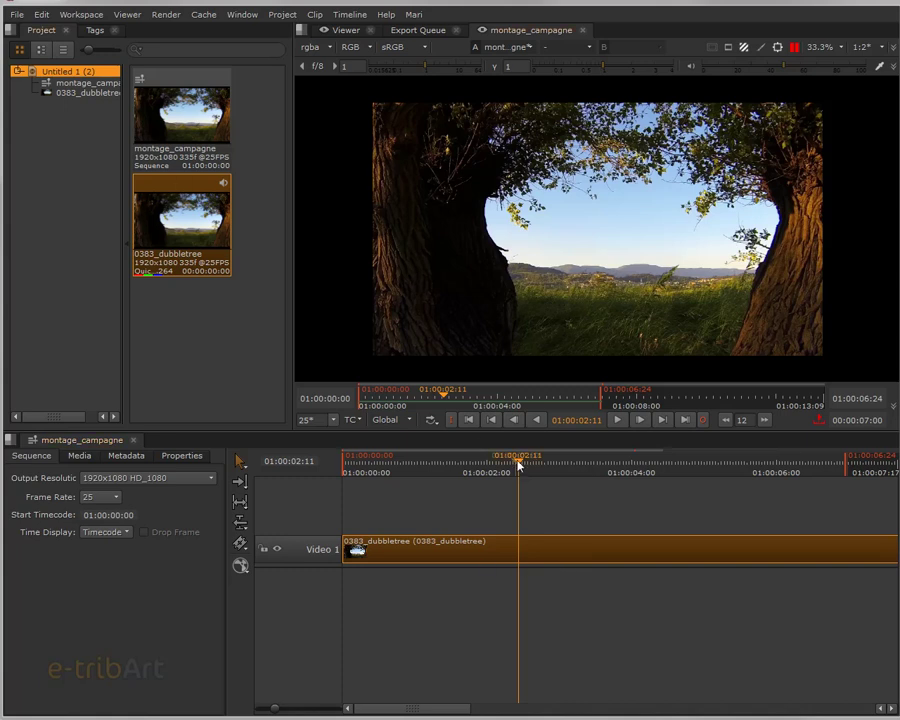
- Switch to the Editing workspace with the playhead at 01:00:01:03 and widen the montage_campagne viewer beside the empty one
drag(518, 463, 423, 464)
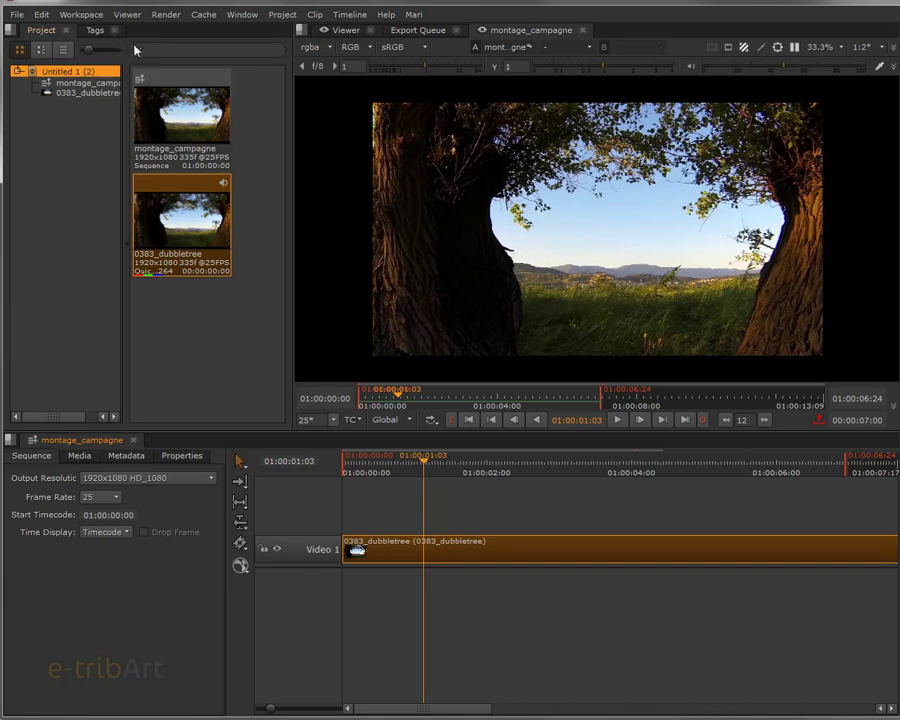
click(88, 15)
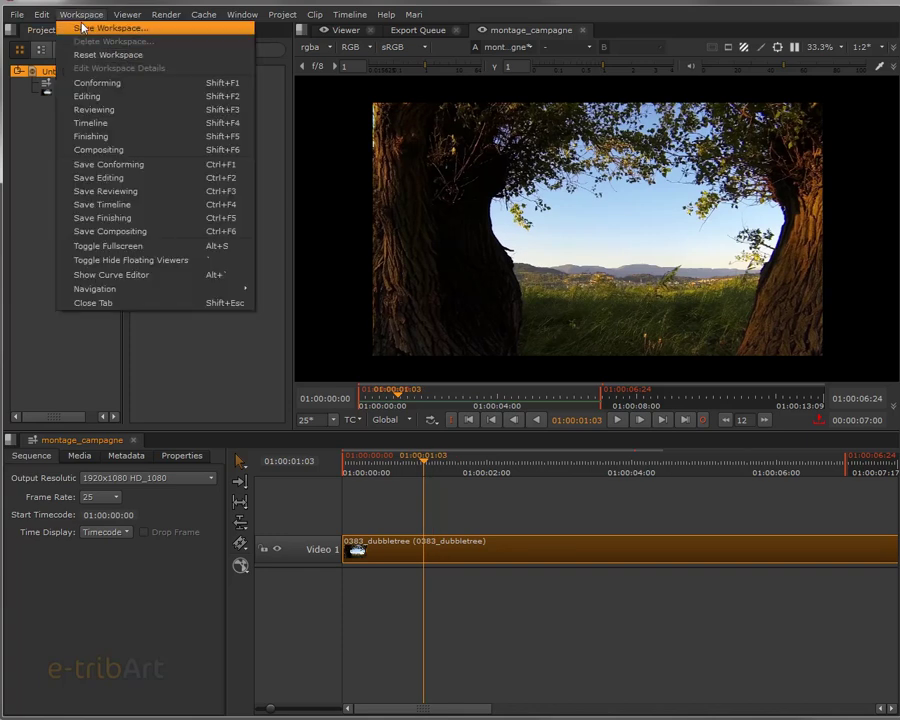
click(93, 96)
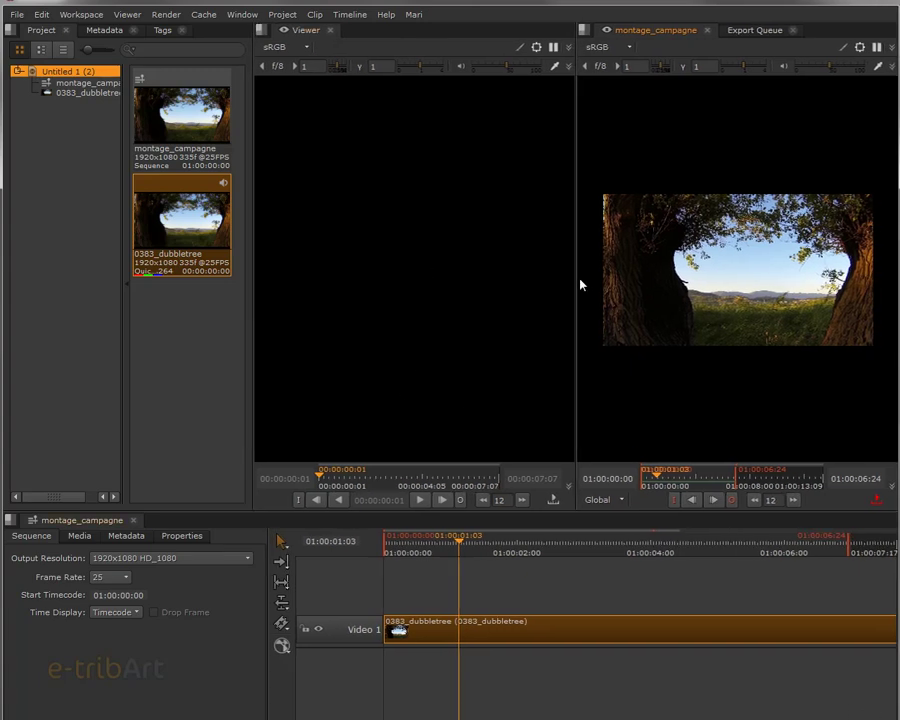
drag(574, 278, 498, 277)
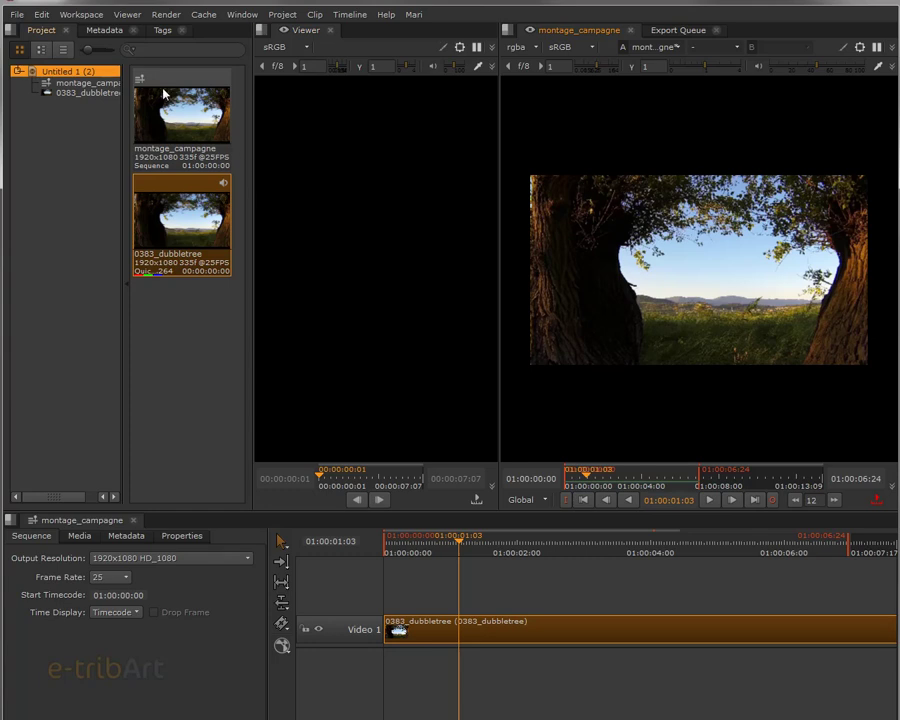
- Look at the Timeline workspace and the Compositing workspace with its node graph
click(70, 15)
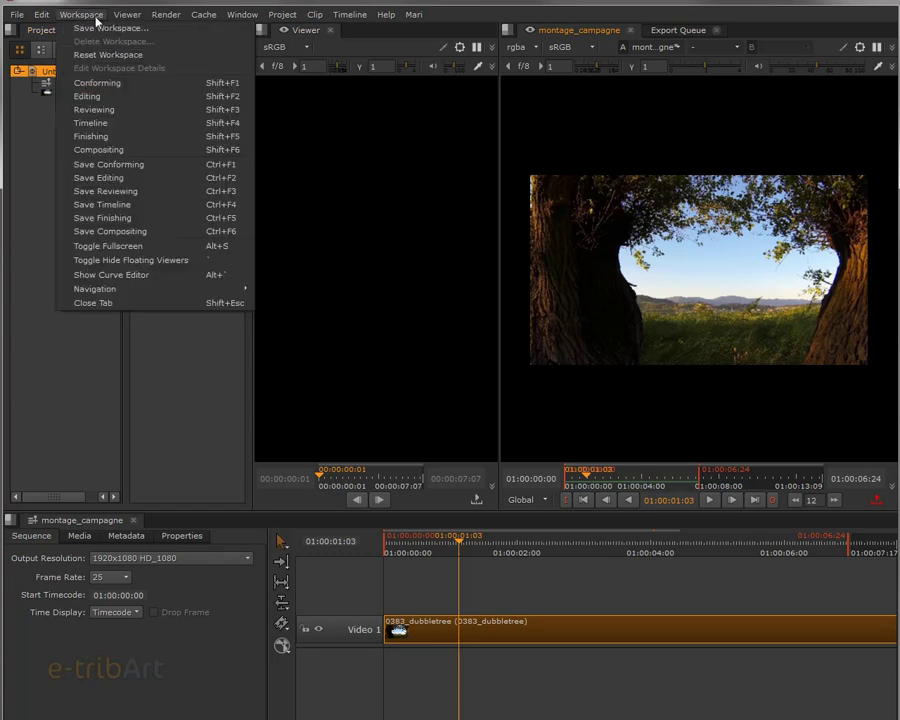
click(381, 200)
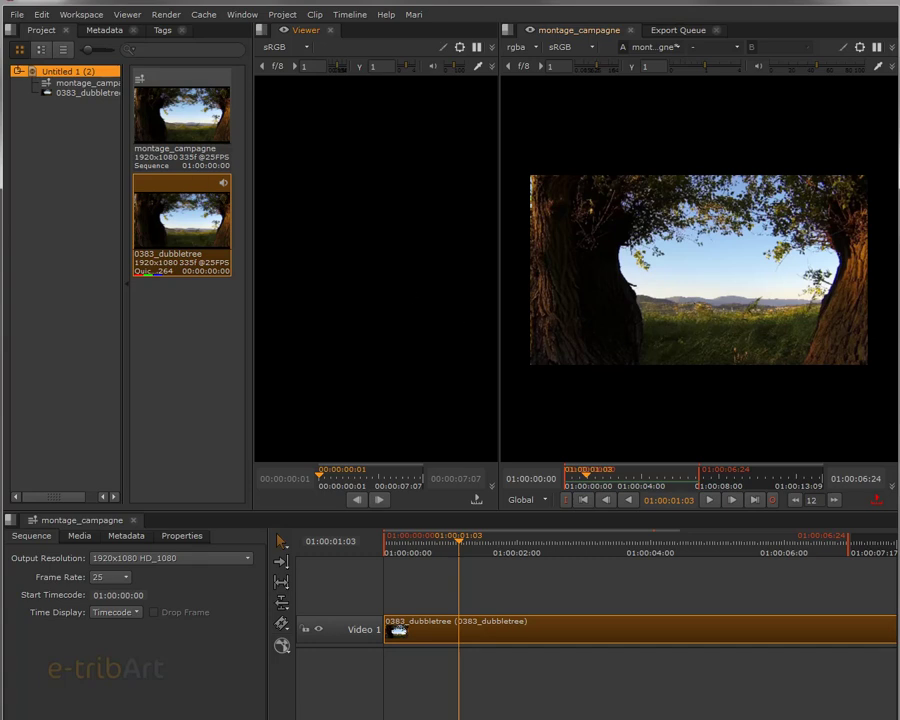
click(80, 14)
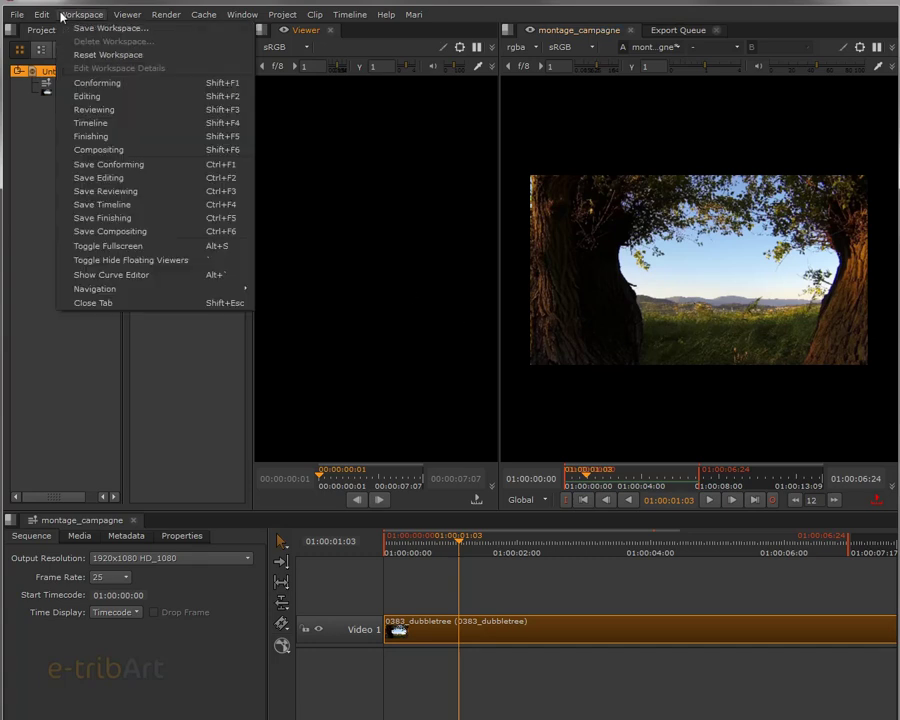
click(89, 125)
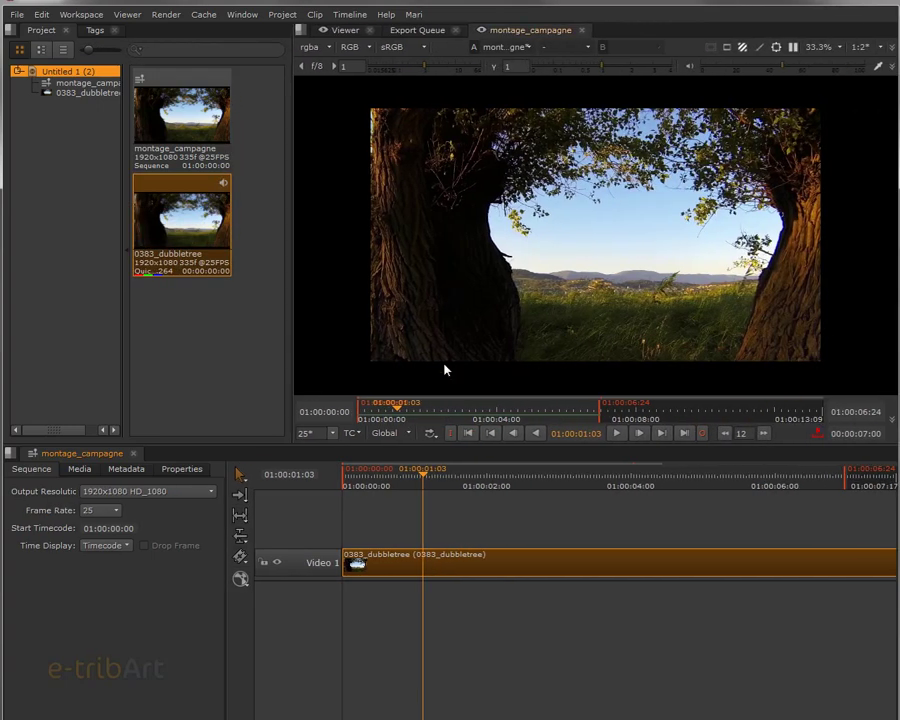
click(90, 17)
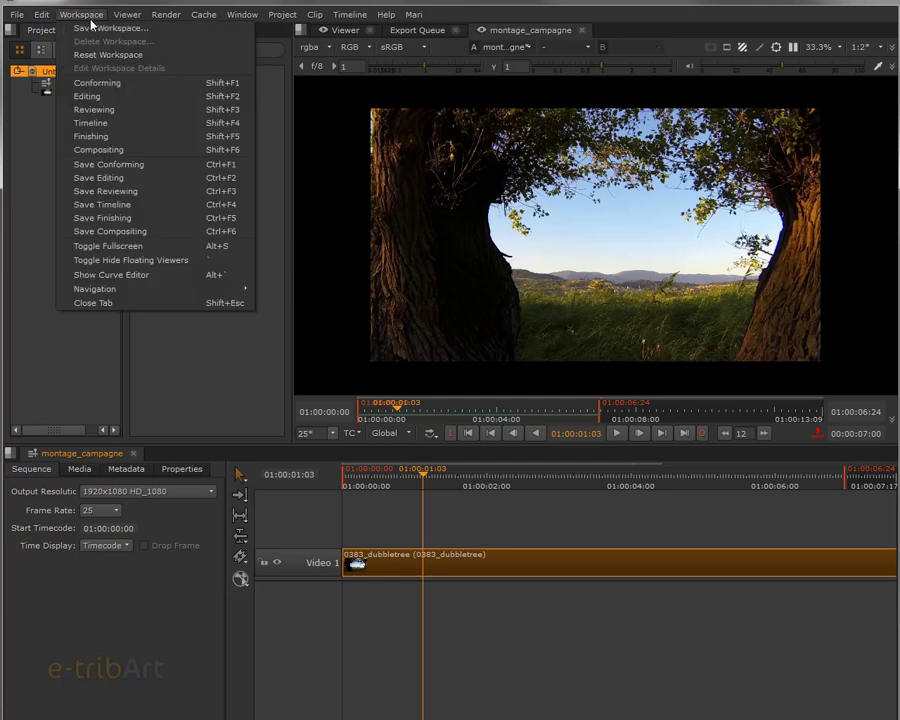
click(96, 150)
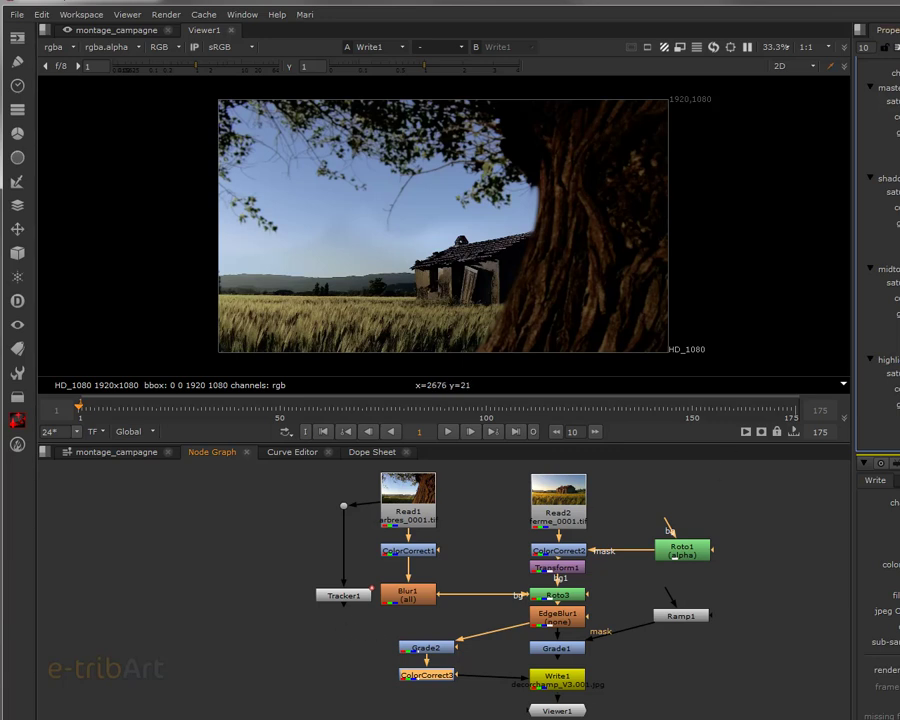
- Return to the Timeline workspace with a wider montage_campagne viewer and remove the 0383_dubbletree clip from Video 1
click(62, 14)
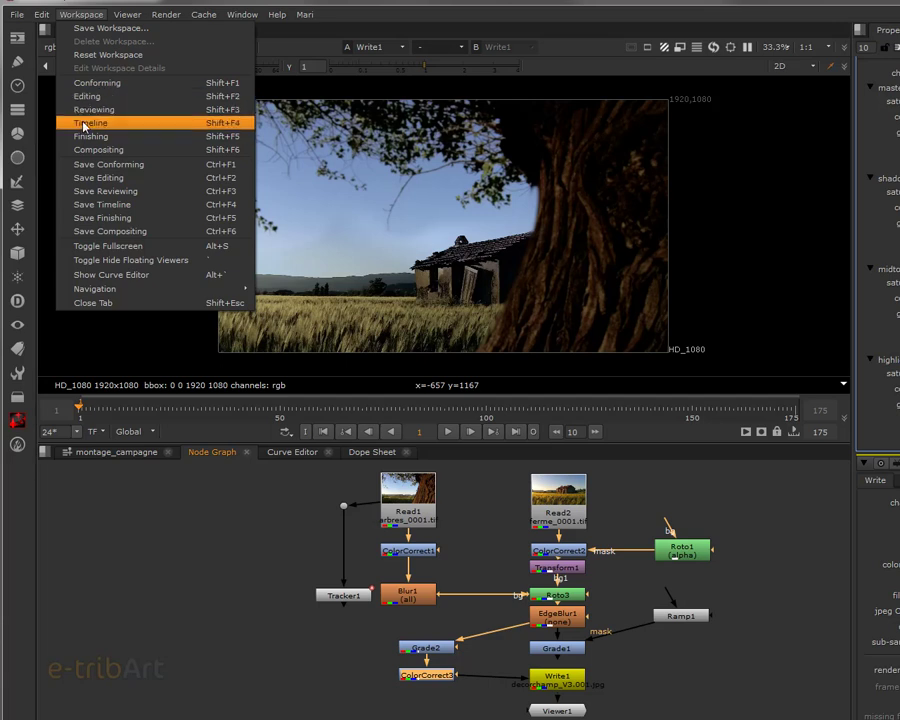
click(84, 122)
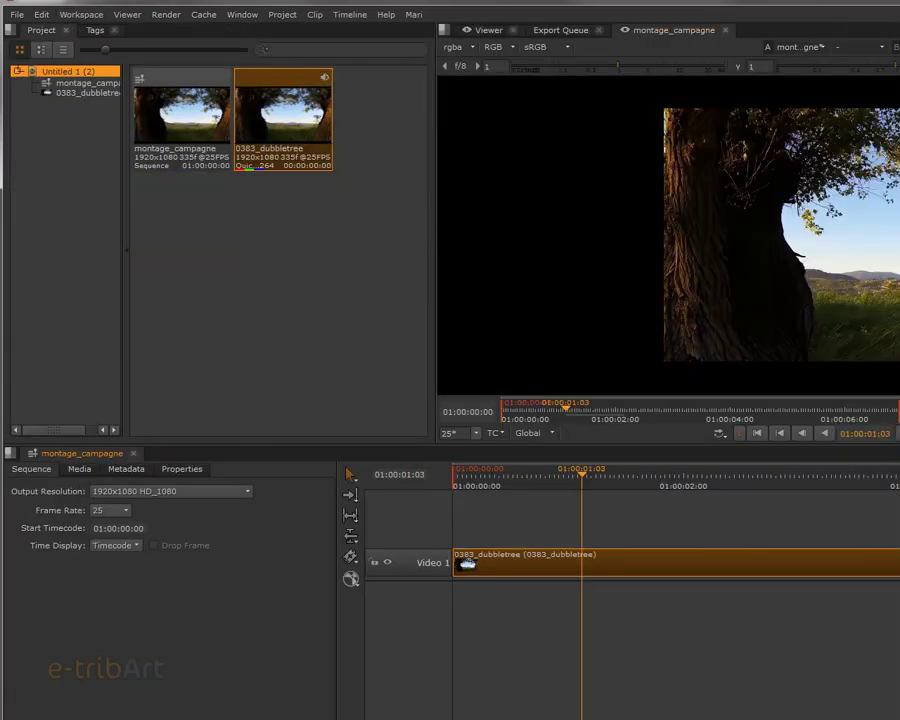
mouse_move(899, 256)
mouse_down()
mouse_move(836, 256)
mouse_move(899, 256)
mouse_up()
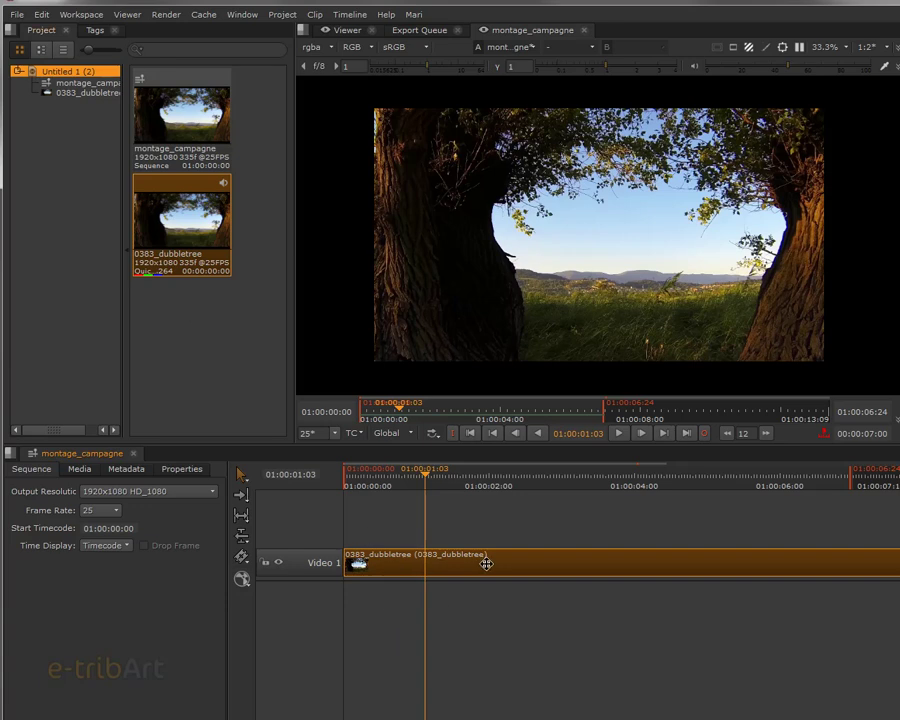
key(ctrl+z)
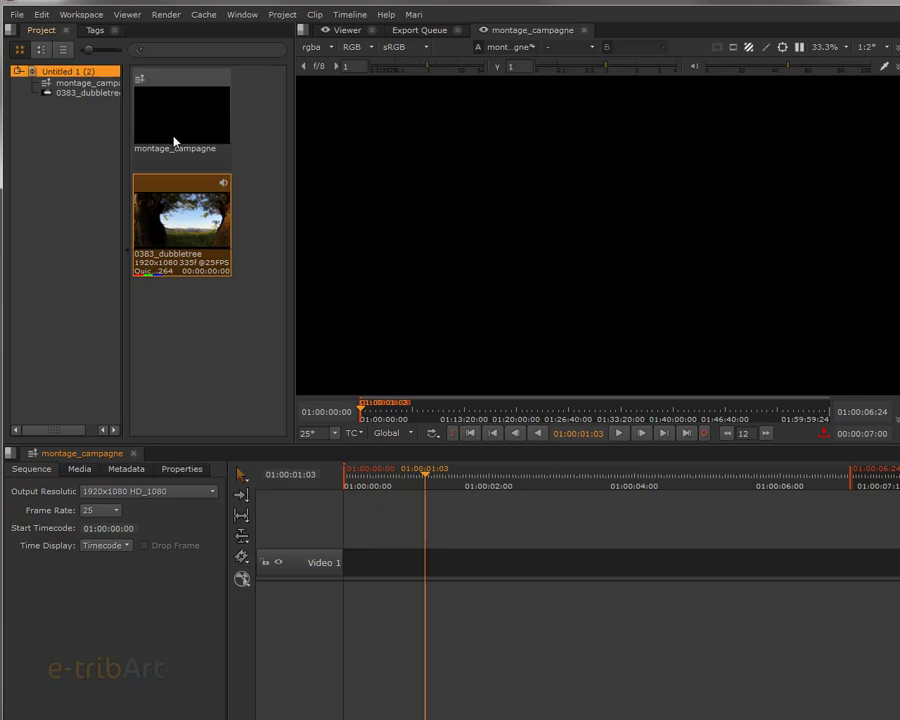
- Set the output resolution of the montage_campagne sequence to 1280x720 HD_720
click(188, 142)
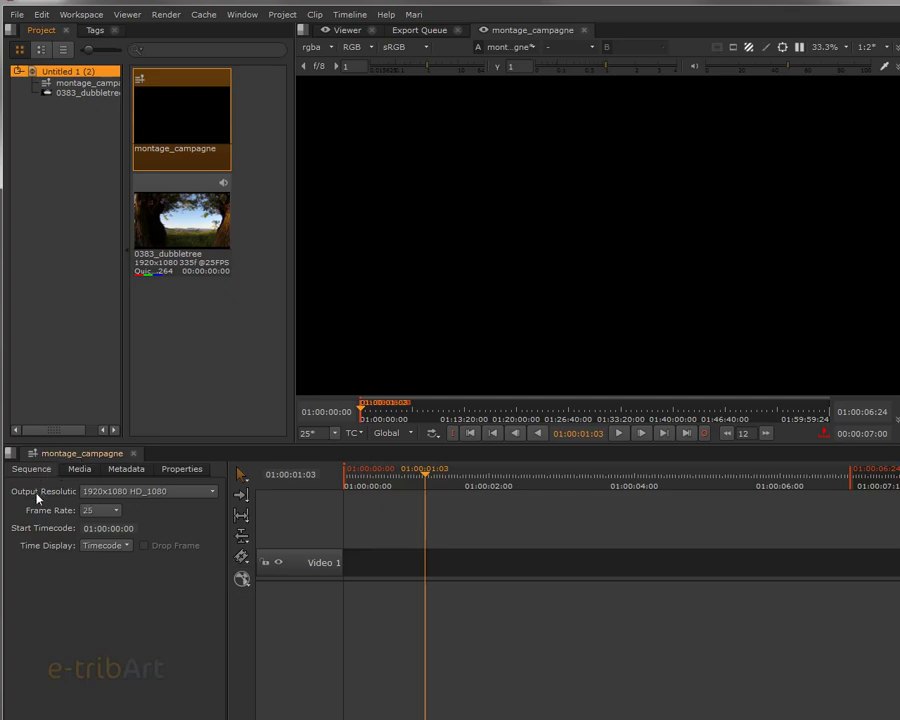
click(115, 492)
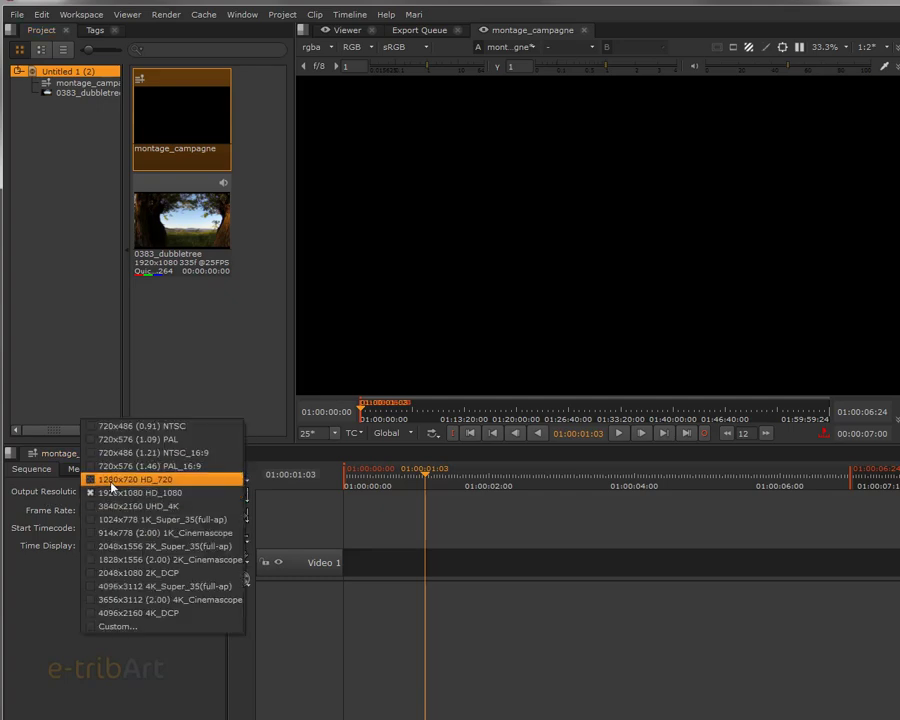
click(115, 480)
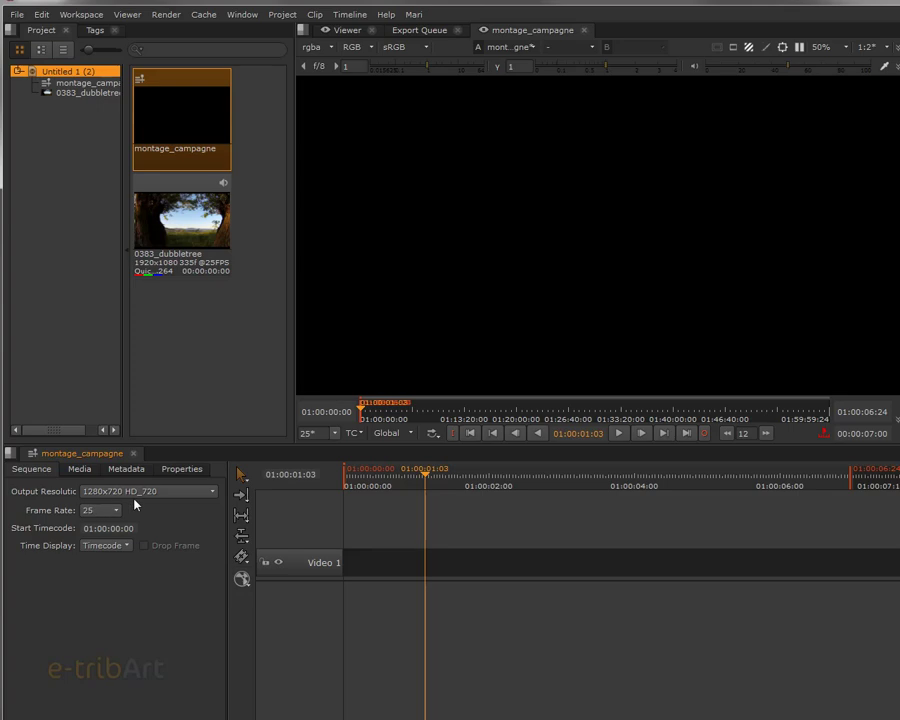
- Try the Frames time display by moving the playhead to frame 34, and restore the Timecode display
click(89, 546)
click(100, 570)
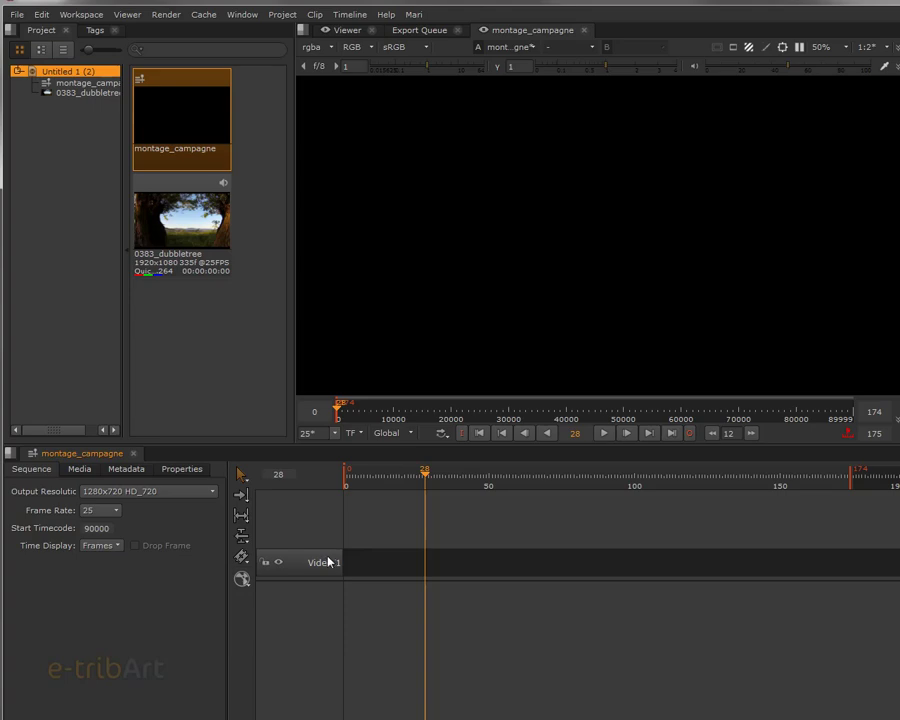
drag(426, 474, 442, 506)
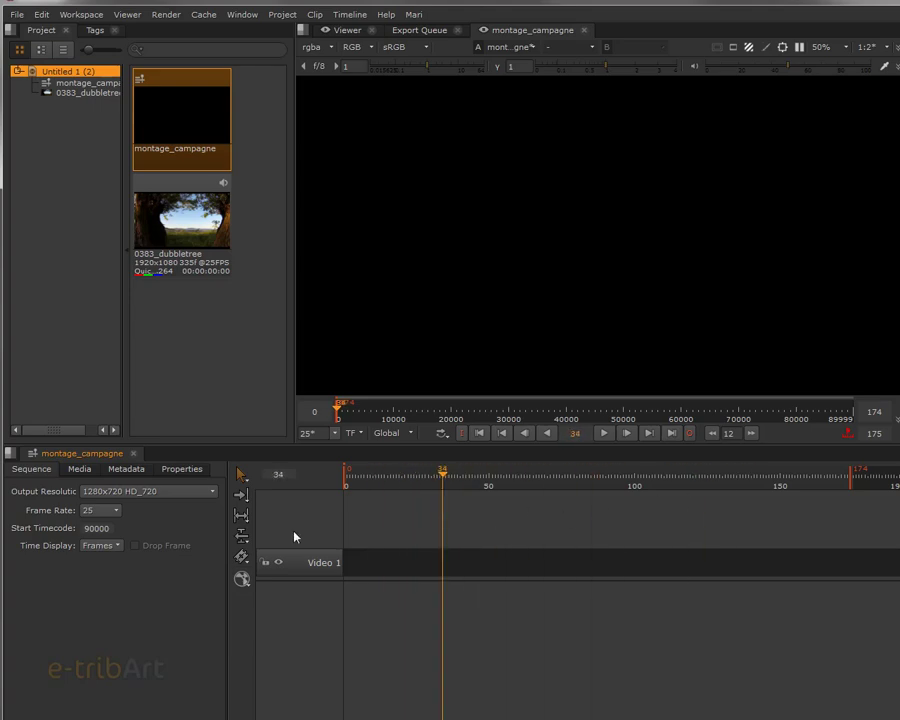
click(97, 555)
click(106, 561)
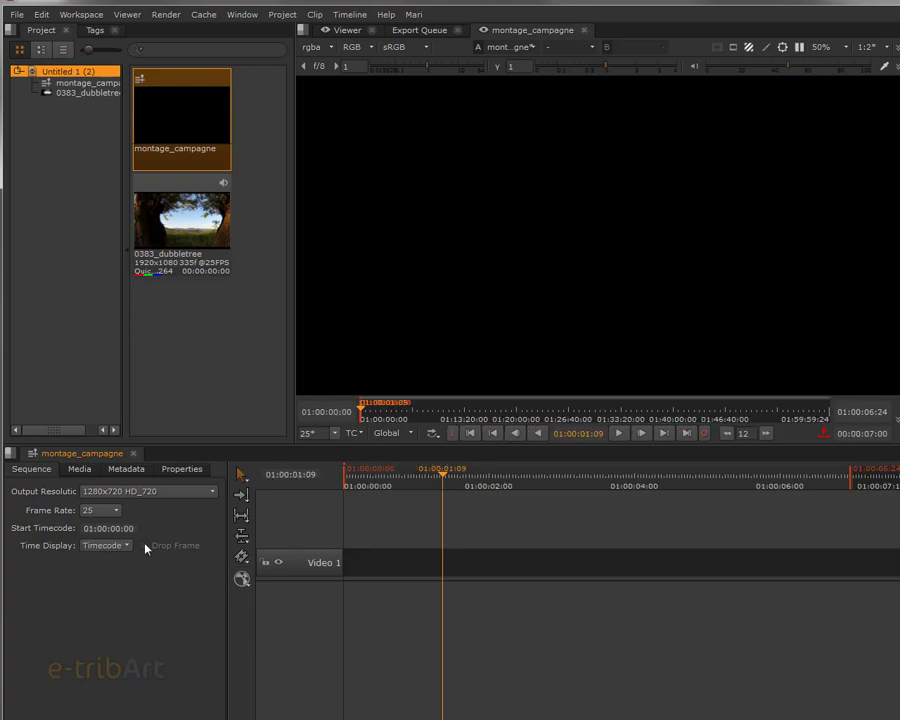
- Import the comp script decor_champetre_v1.nk from the Compo_decor_champetre folder into the project
click(20, 17)
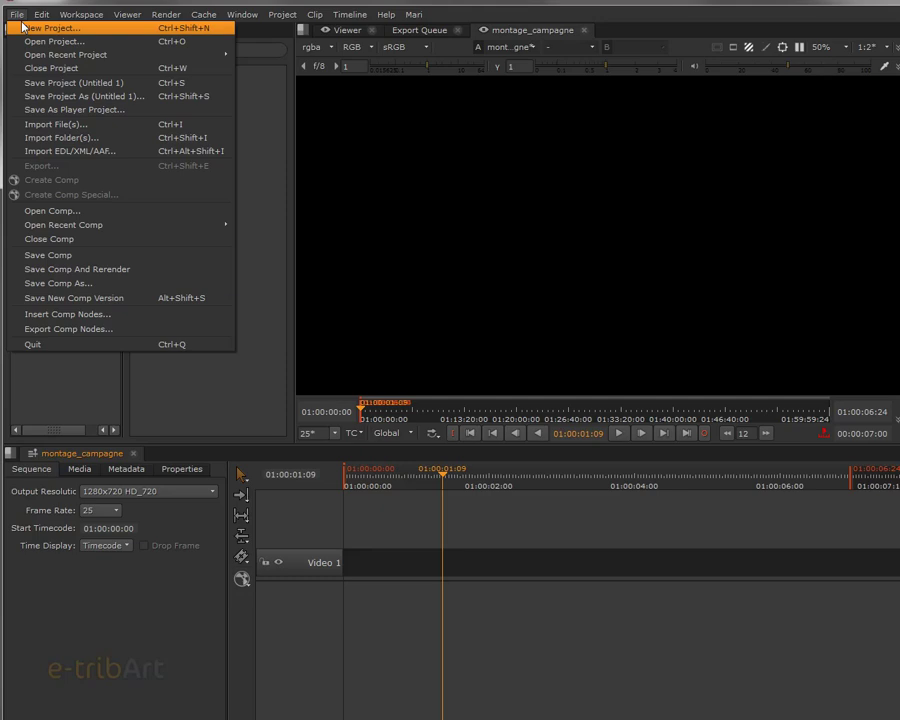
click(55, 124)
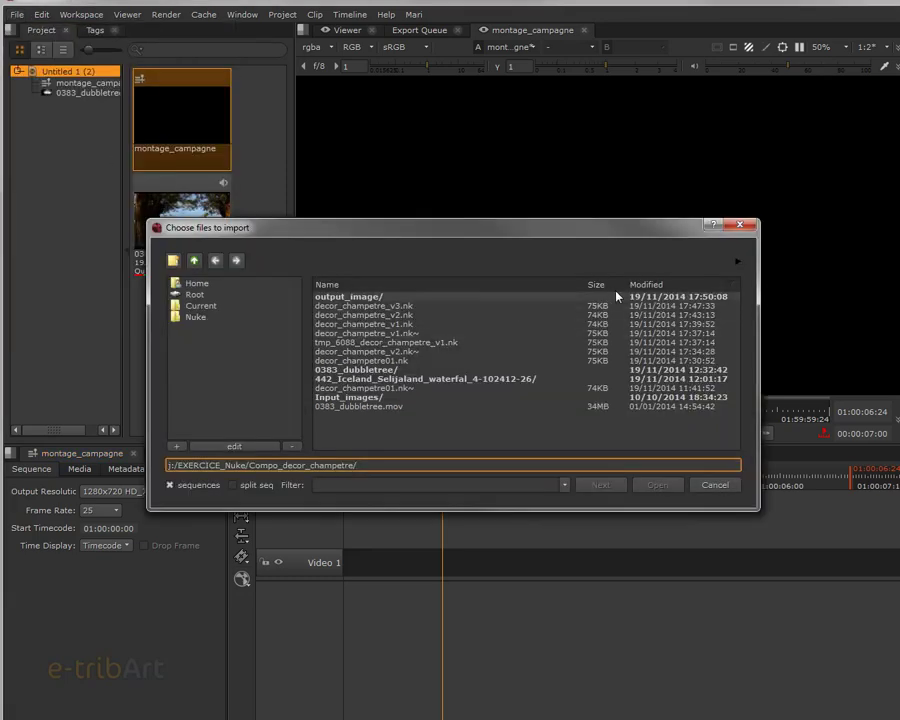
click(378, 325)
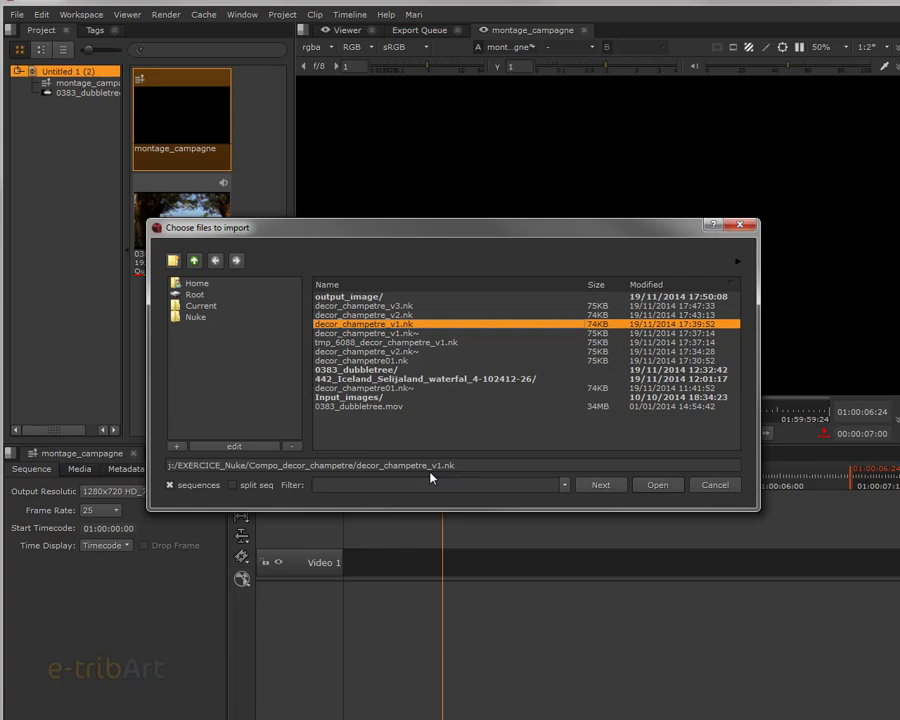
click(358, 465)
drag(358, 465, 428, 465)
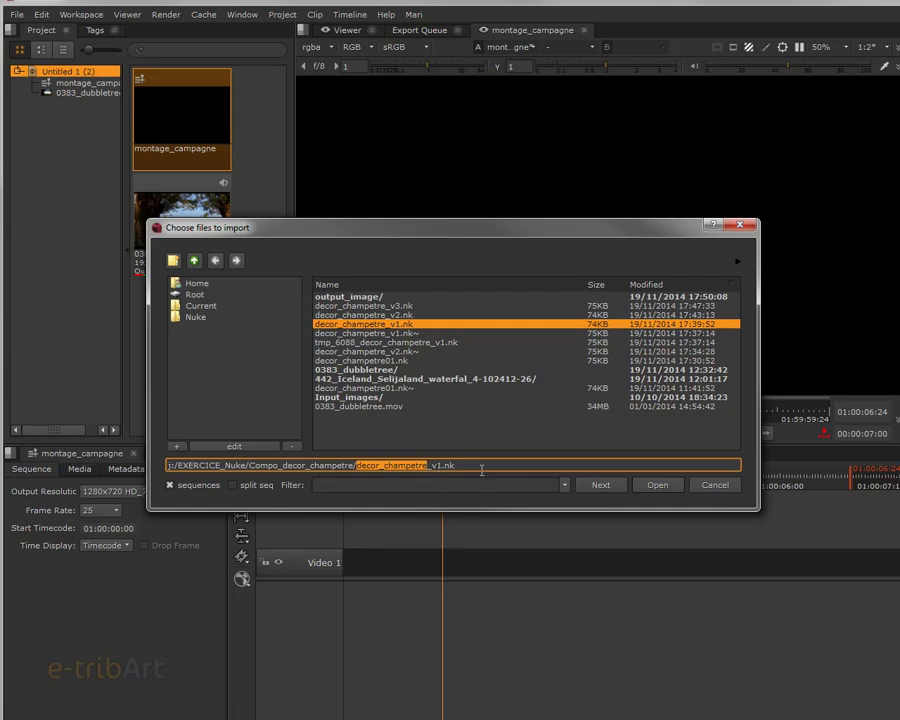
click(485, 467)
click(666, 488)
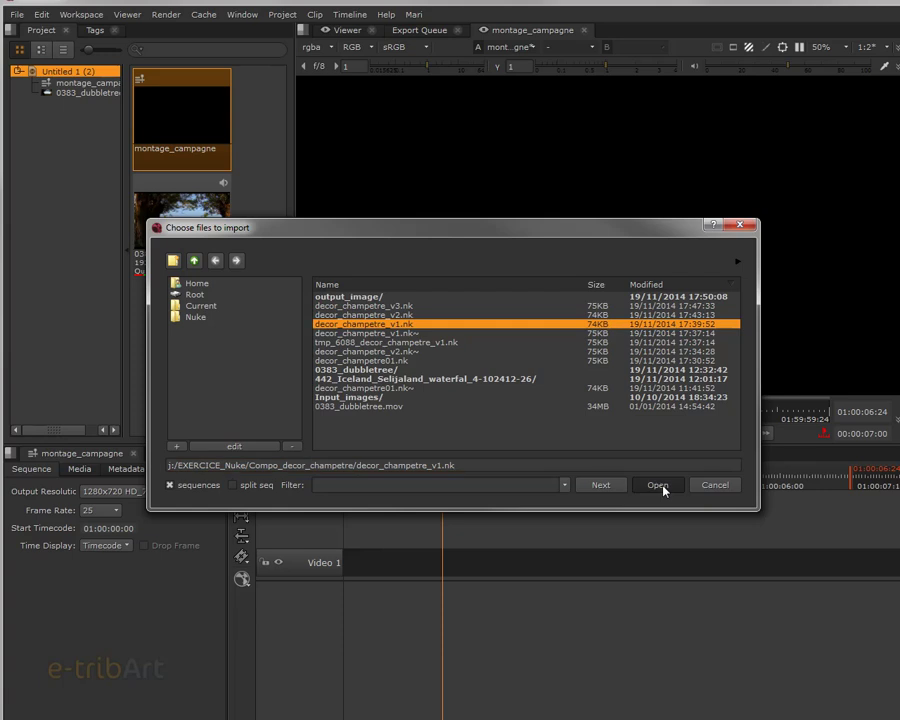
click(663, 488)
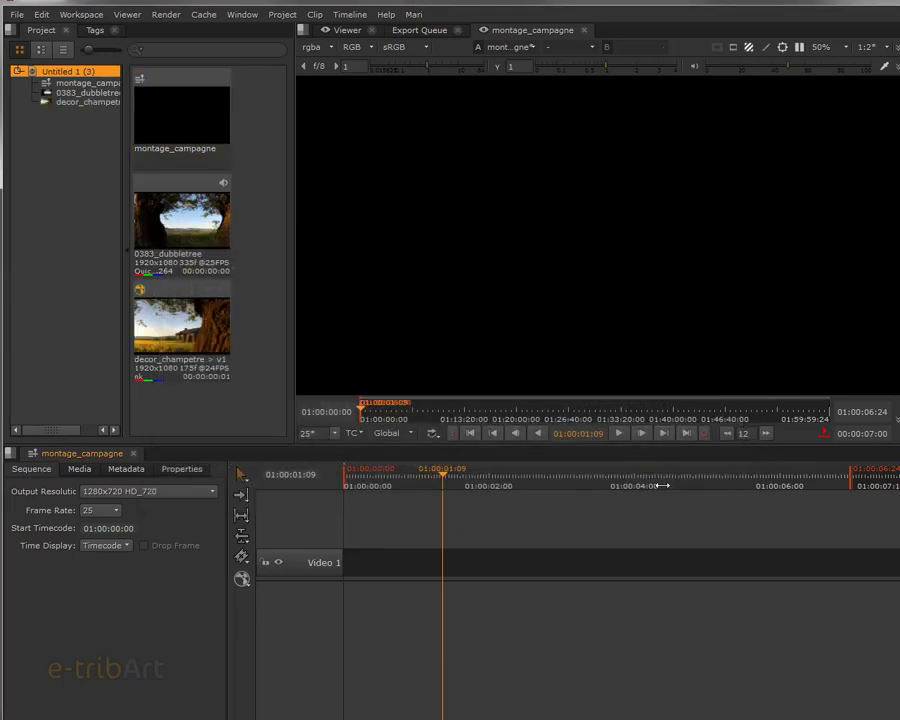
- Widen the project tree until full names are readable and select the decor_champetre > v1 clip in the bin
click(178, 348)
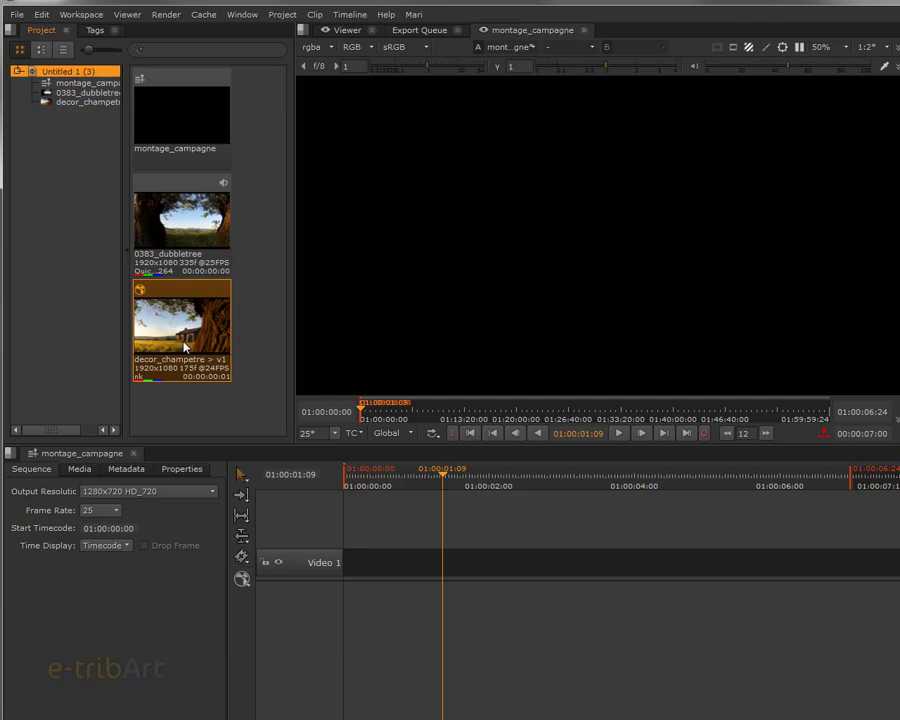
drag(124, 131, 170, 131)
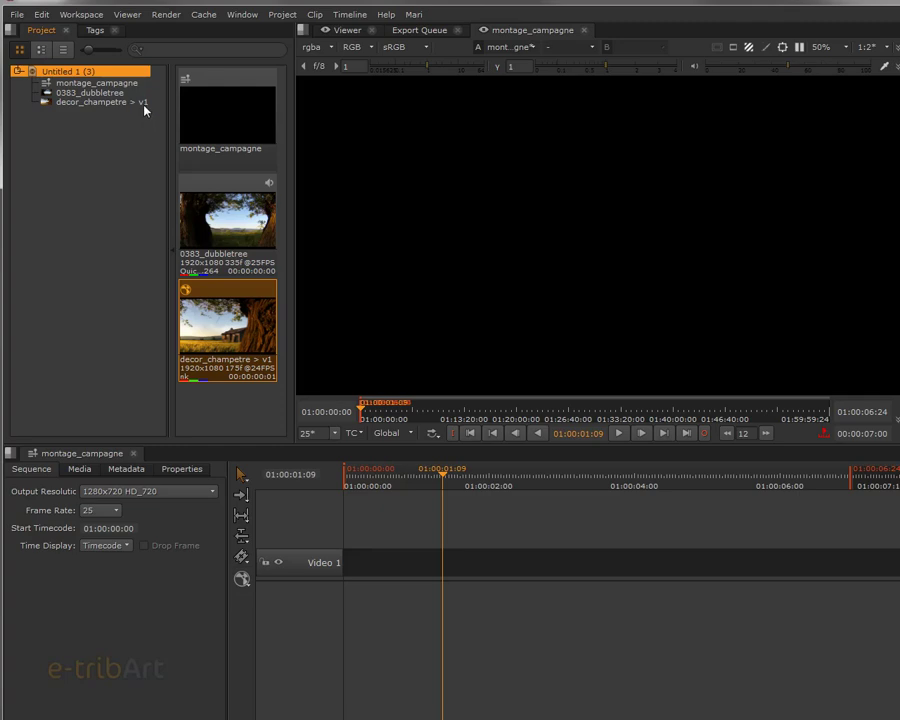
click(84, 104)
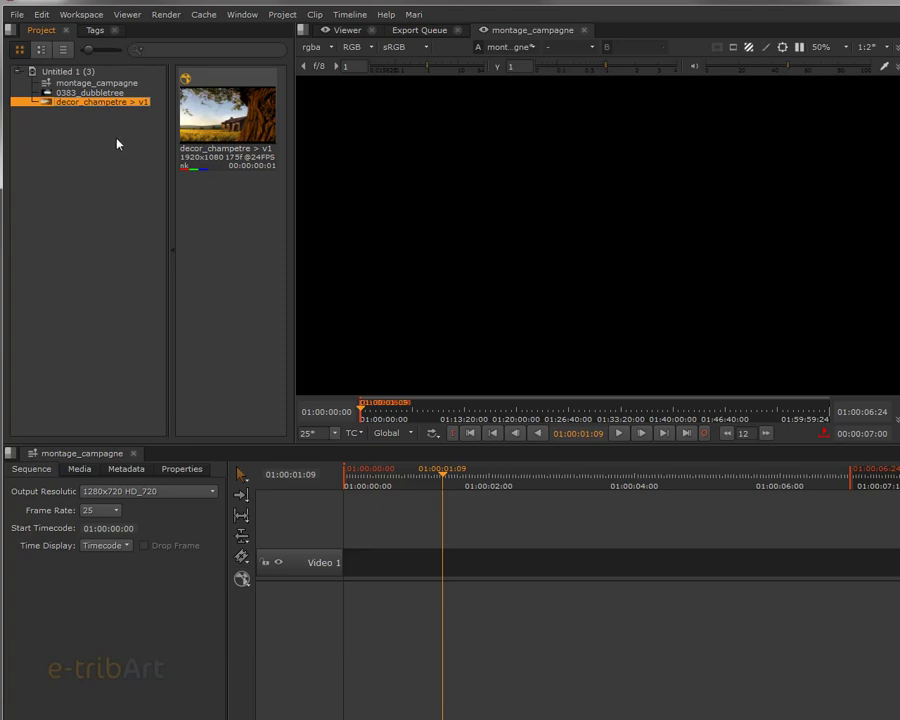
click(215, 150)
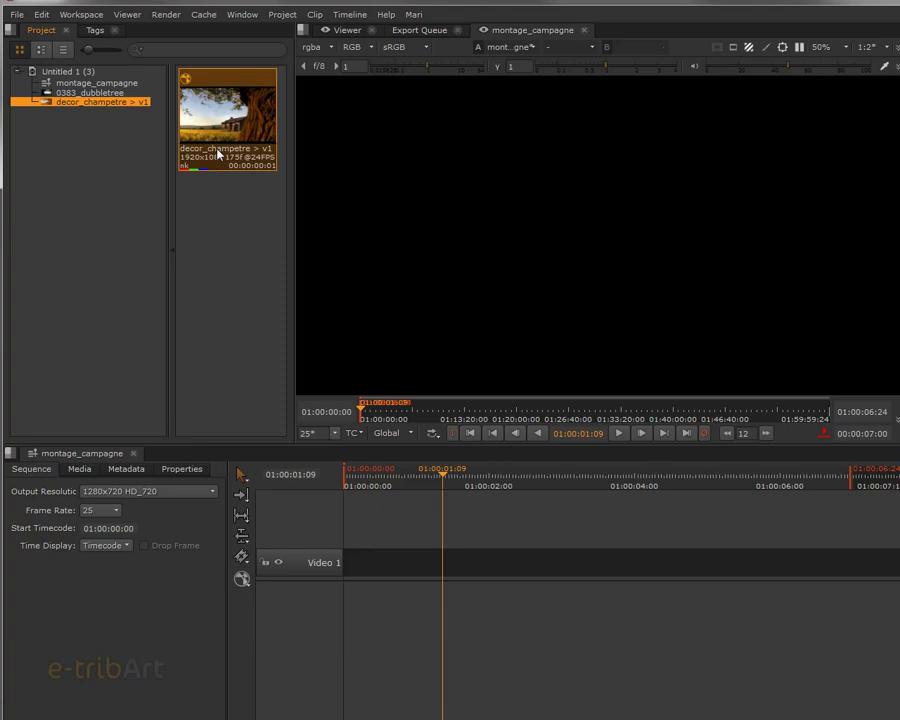
- Place the decor_champetre > v1 clip at the start of Video 1, changing the sequence frame rate to 24 fps
drag(228, 515, 118, 512)
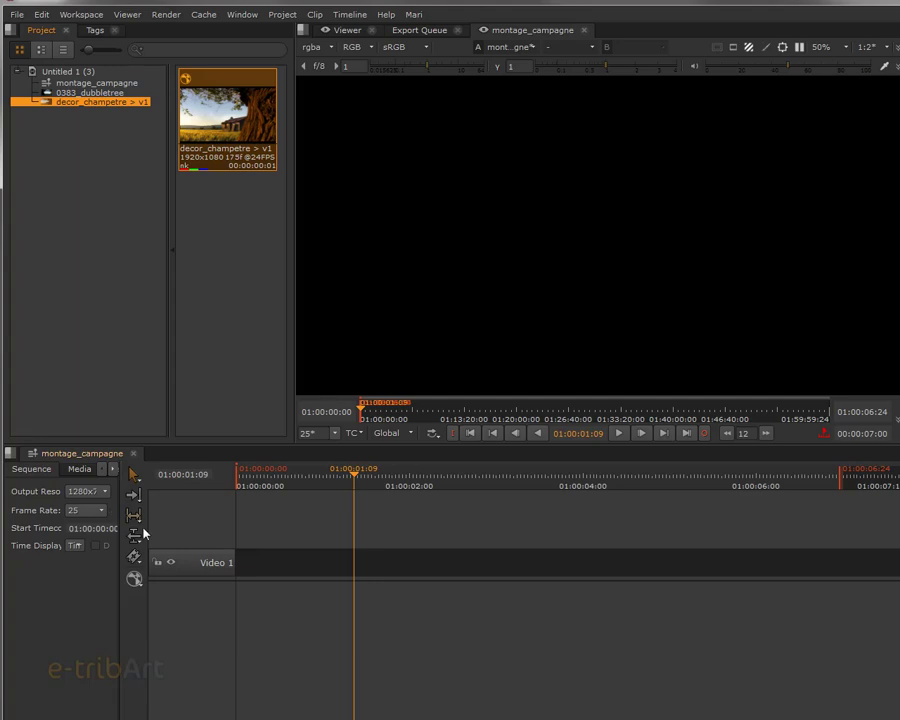
drag(228, 127, 246, 566)
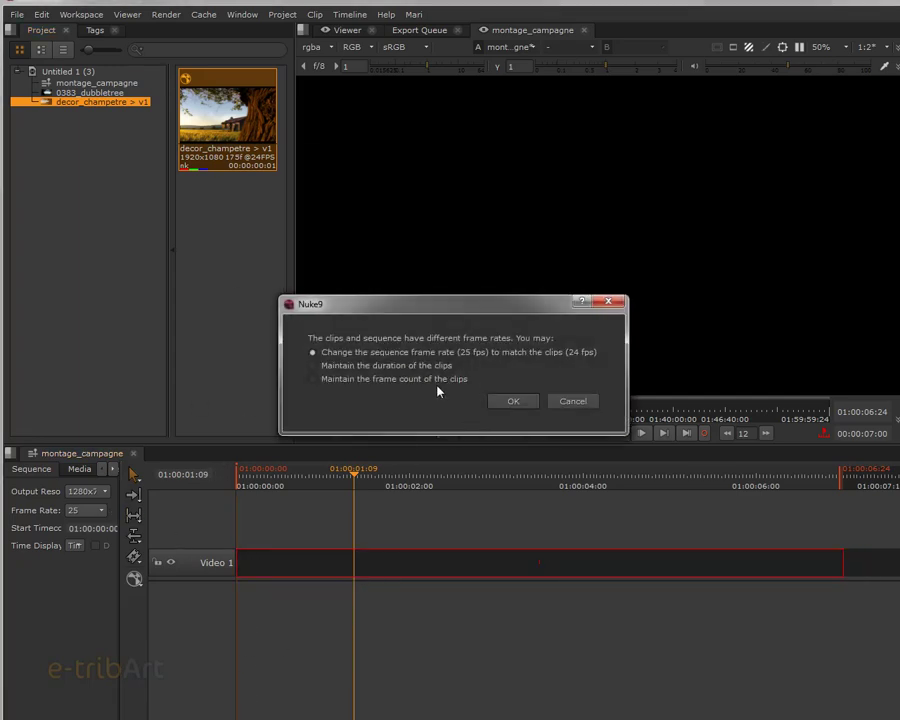
click(506, 401)
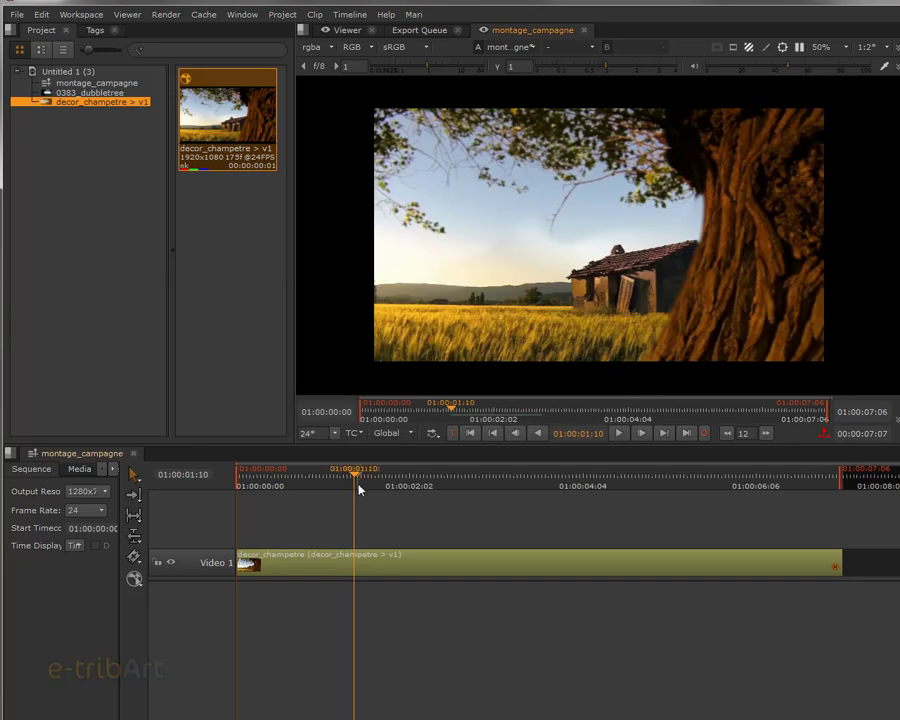
- Scrub the playhead back over the decor_champetre clip to about 01:00:00:14 to preview the comp
drag(355, 478, 342, 510)
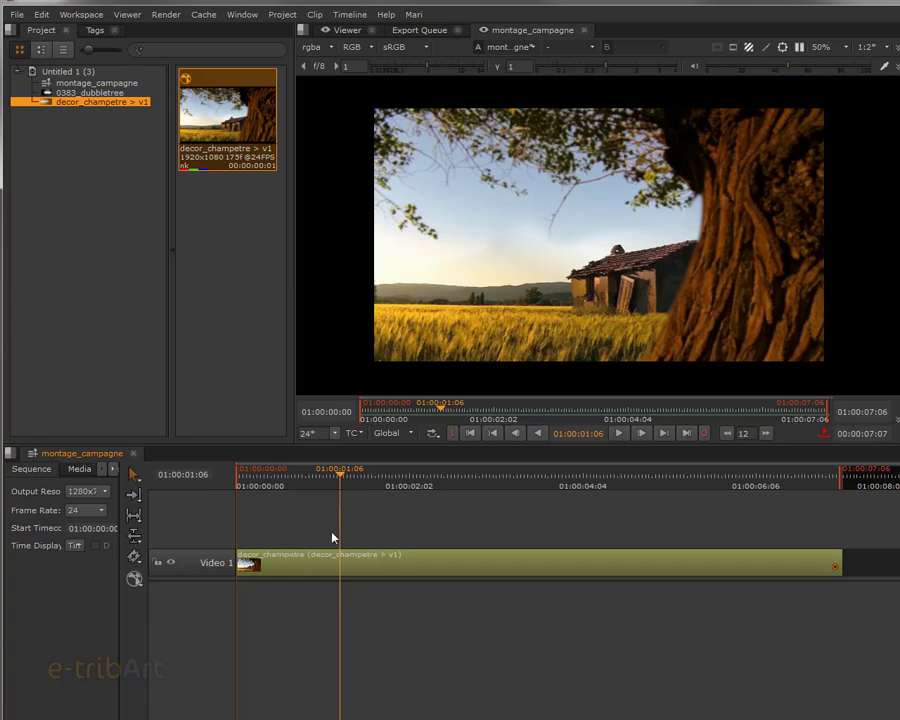
drag(341, 480, 284, 512)
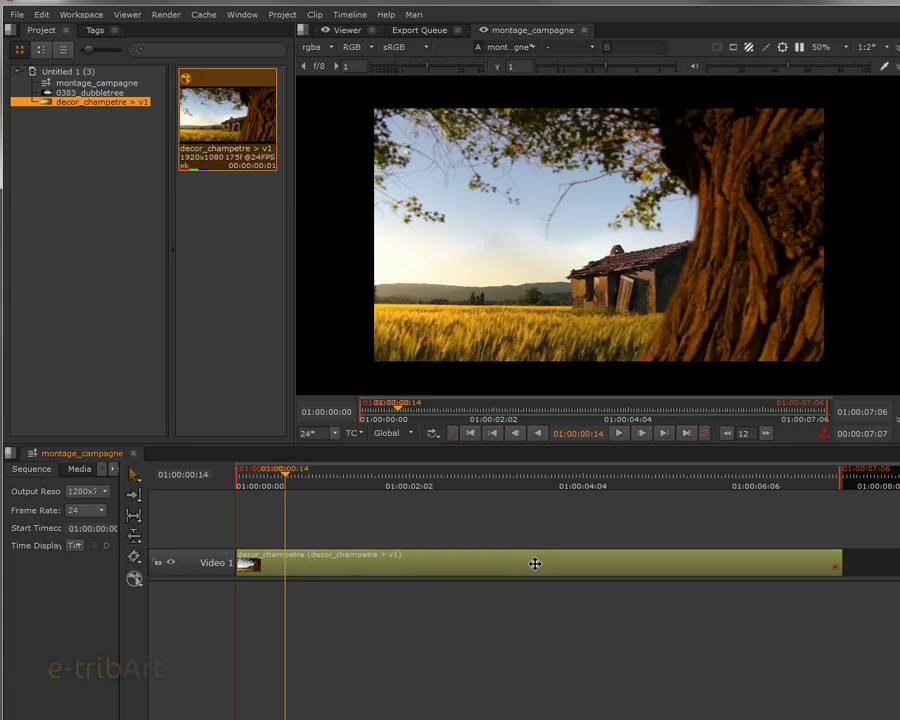
drag(289, 480, 287, 526)
- Open the comp of the decor_champetre timeline clip and show the Write1 node's settings in a widened Properties area
double_click(355, 565)
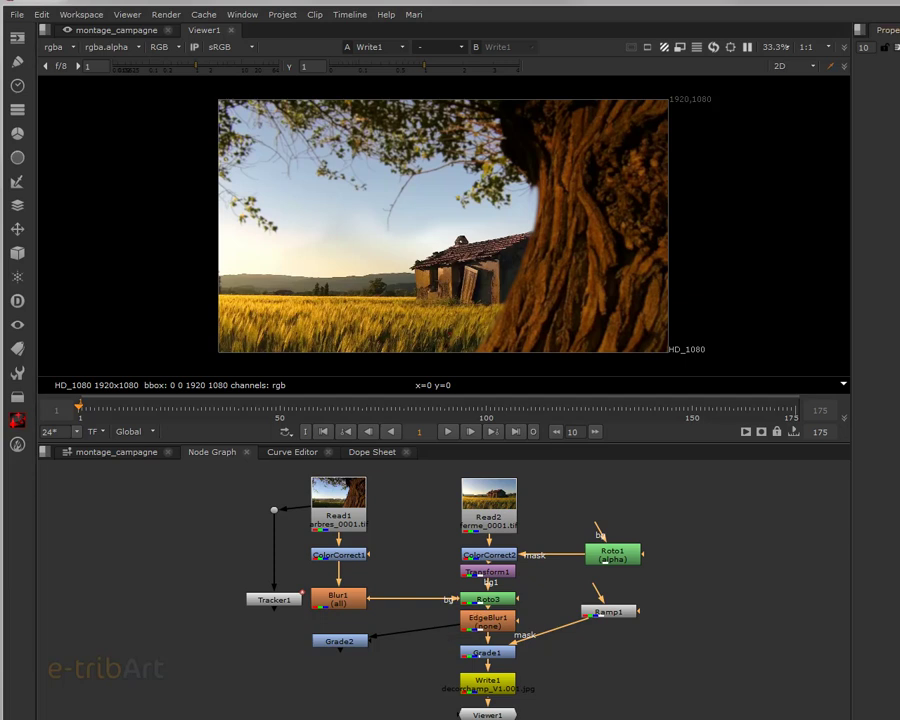
drag(851, 535, 570, 535)
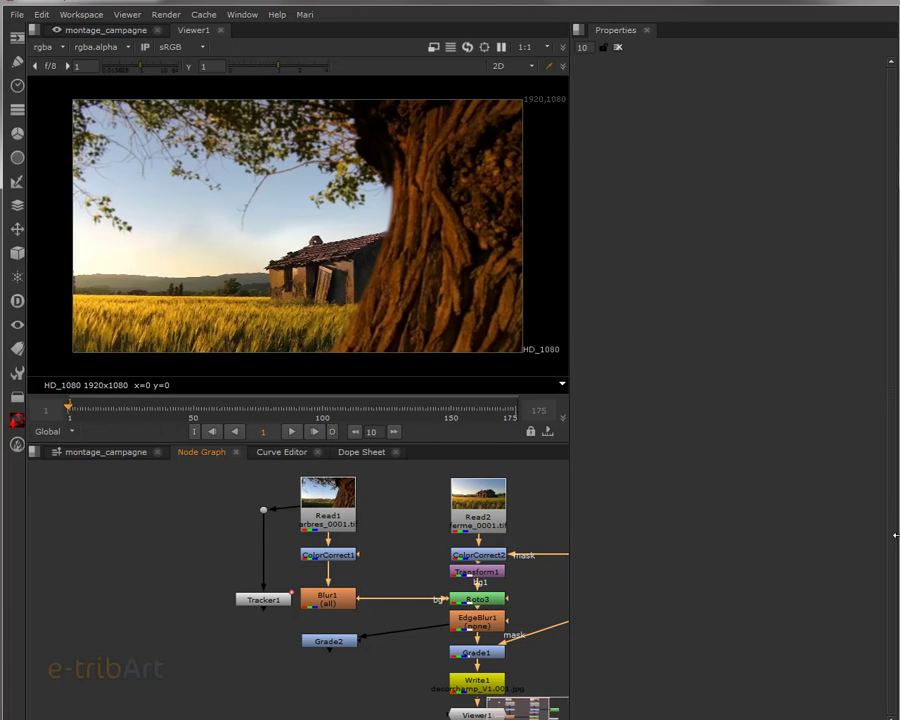
drag(386, 600, 294, 586)
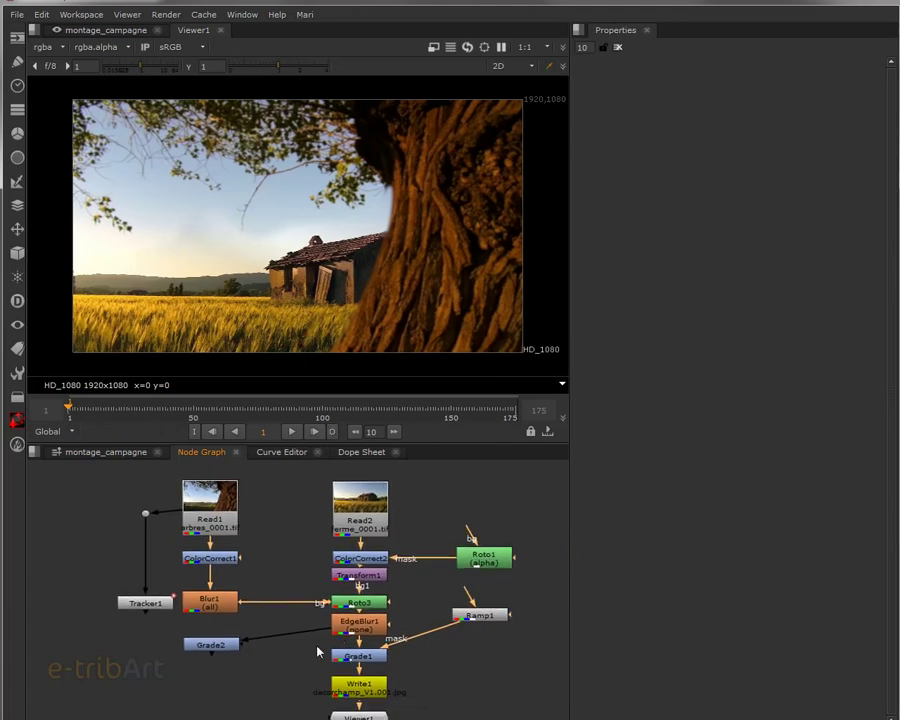
double_click(359, 684)
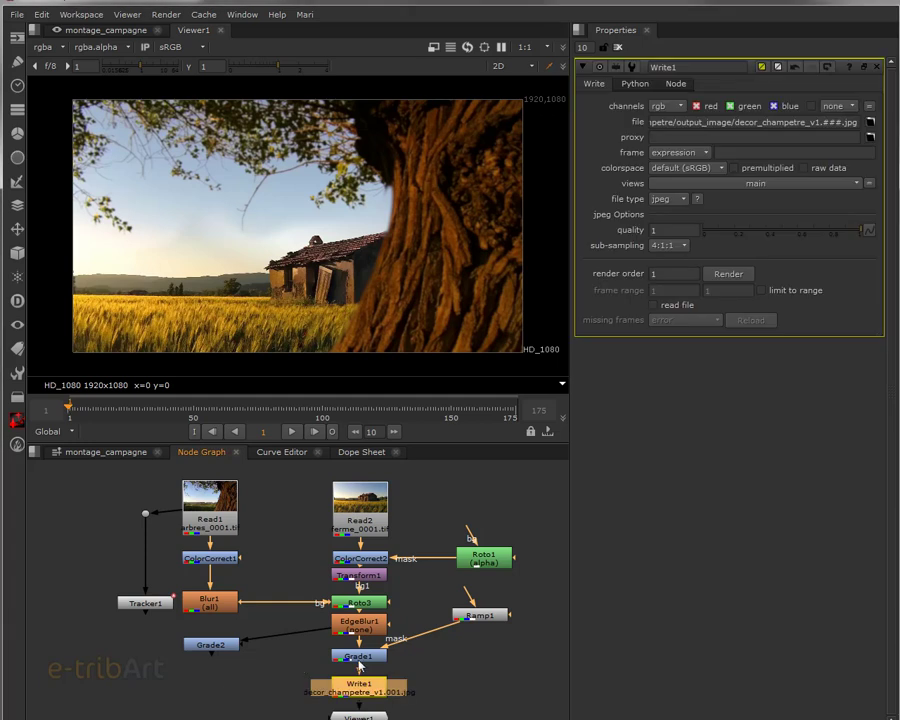
- Point out the Grade1, Read1 and ColorCorrect2 nodes in the comp's node graph and save the comp
click(363, 658)
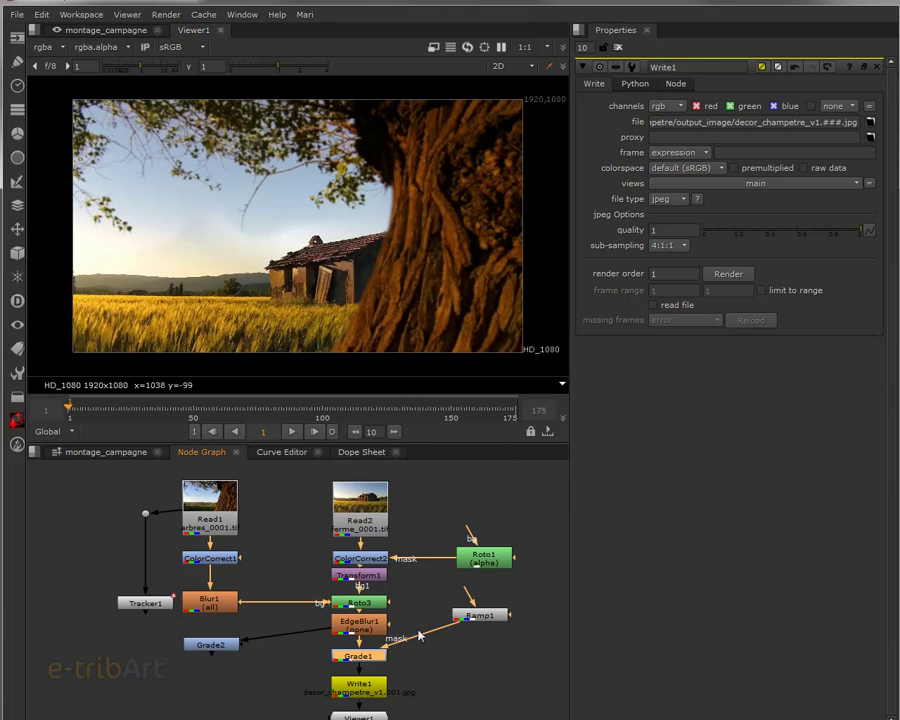
click(224, 508)
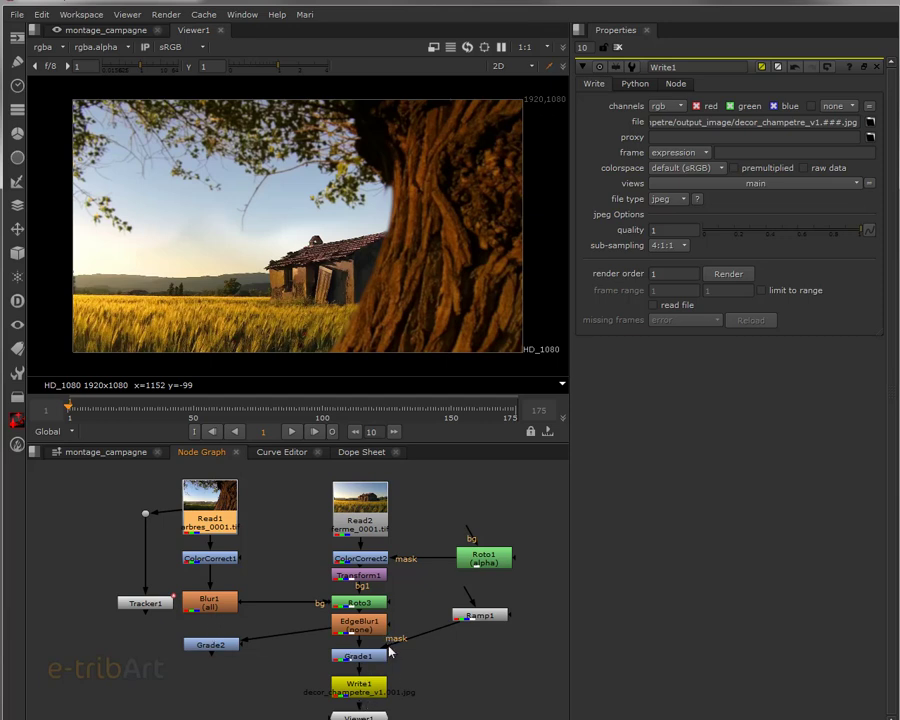
click(370, 557)
drag(370, 557, 370, 566)
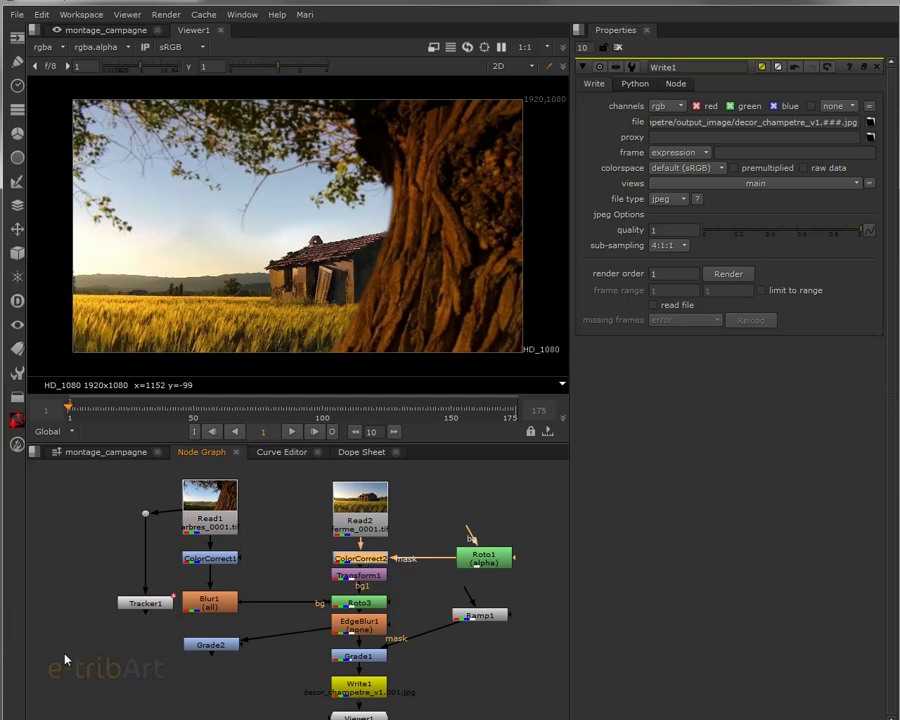
right_click(84, 549)
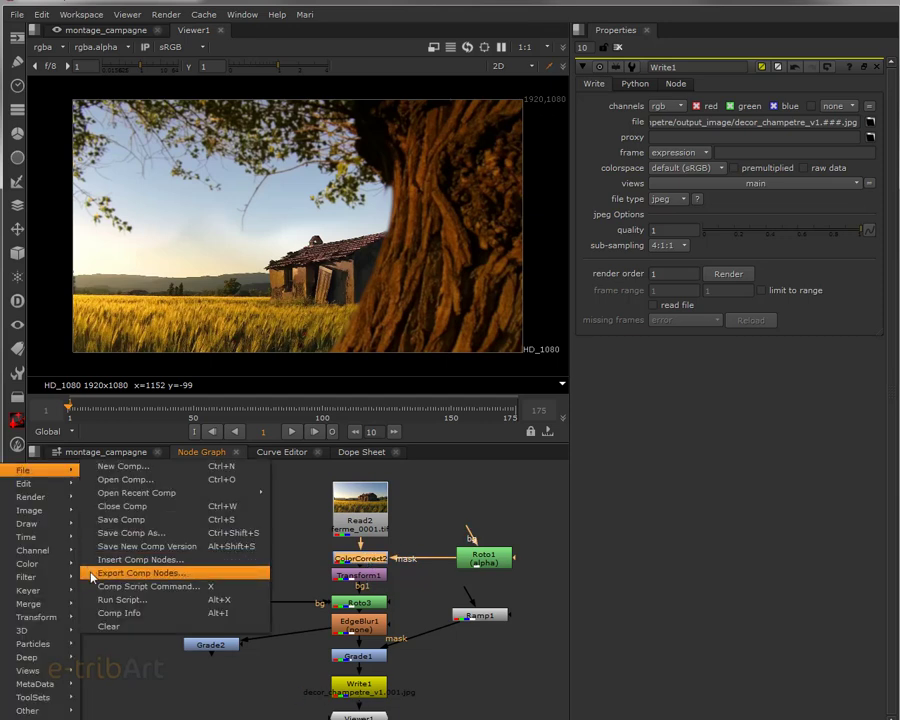
click(123, 520)
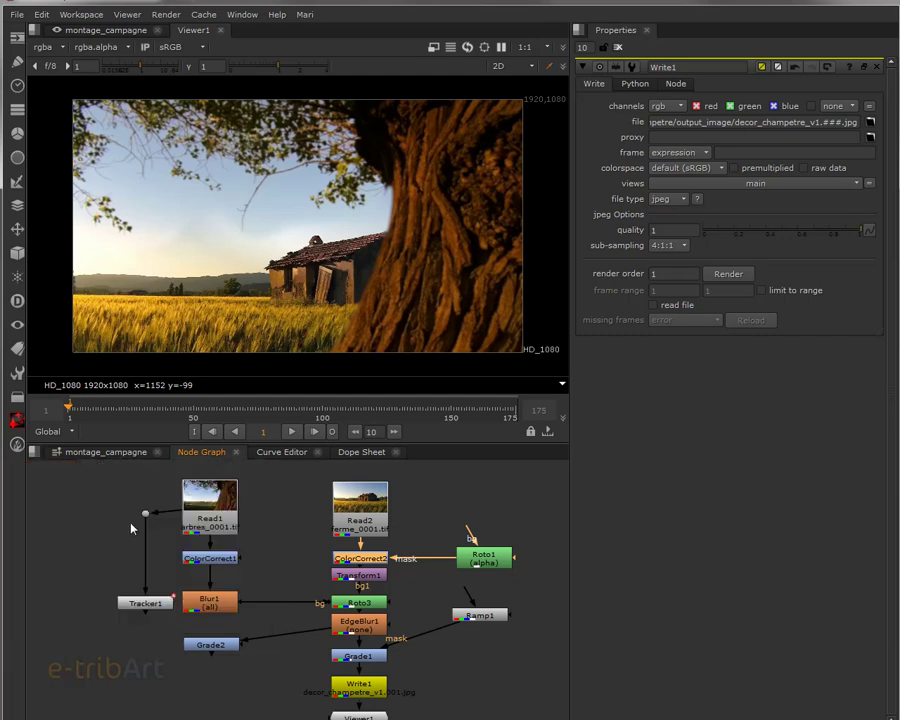
- Return to the montage_campagne timeline and run Render Comp on the decor_champetre clip
click(60, 453)
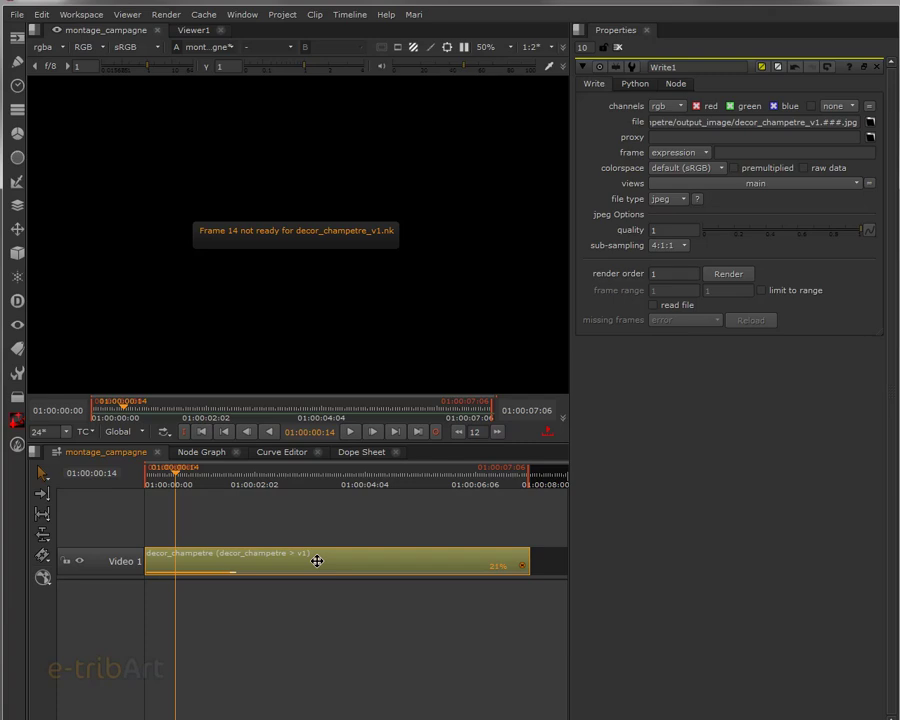
right_click(316, 561)
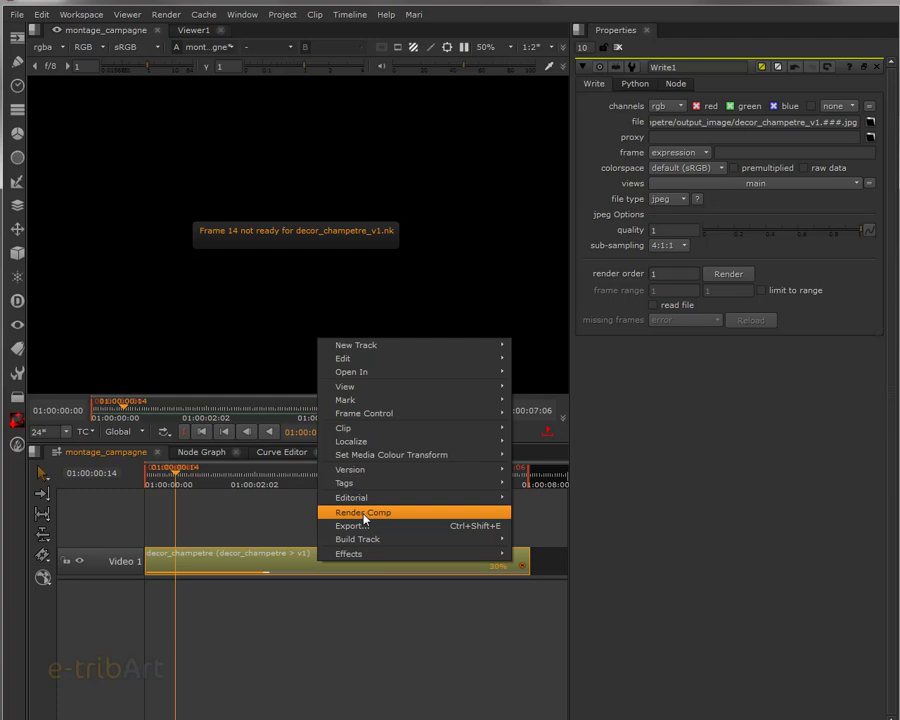
click(362, 514)
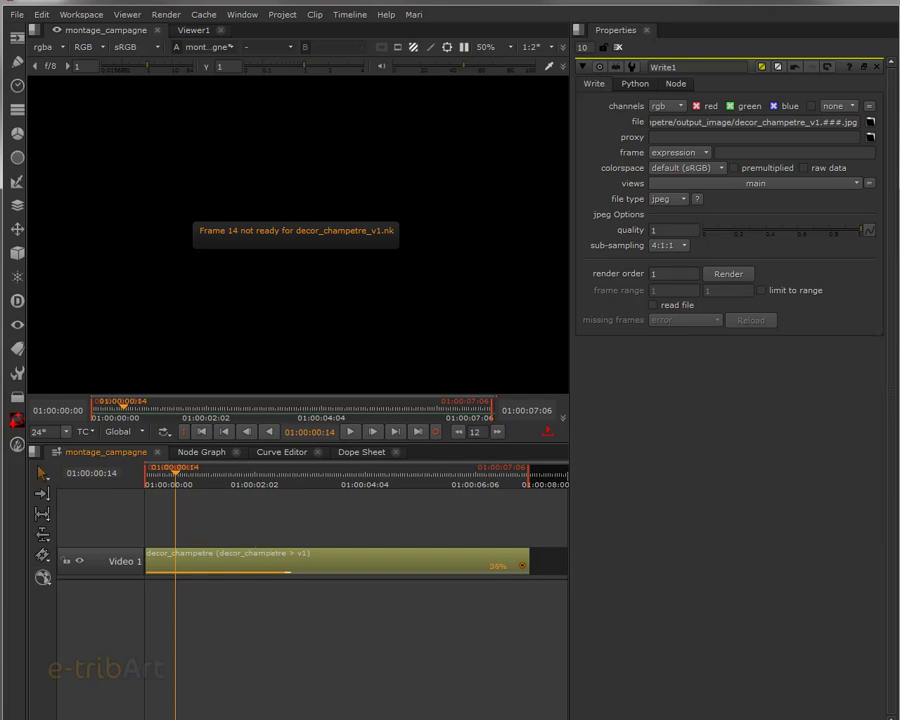
- Set the Threads/Processes preference for background renders to "don't auto-start background renders" and accept the preferences
click(42, 14)
click(66, 193)
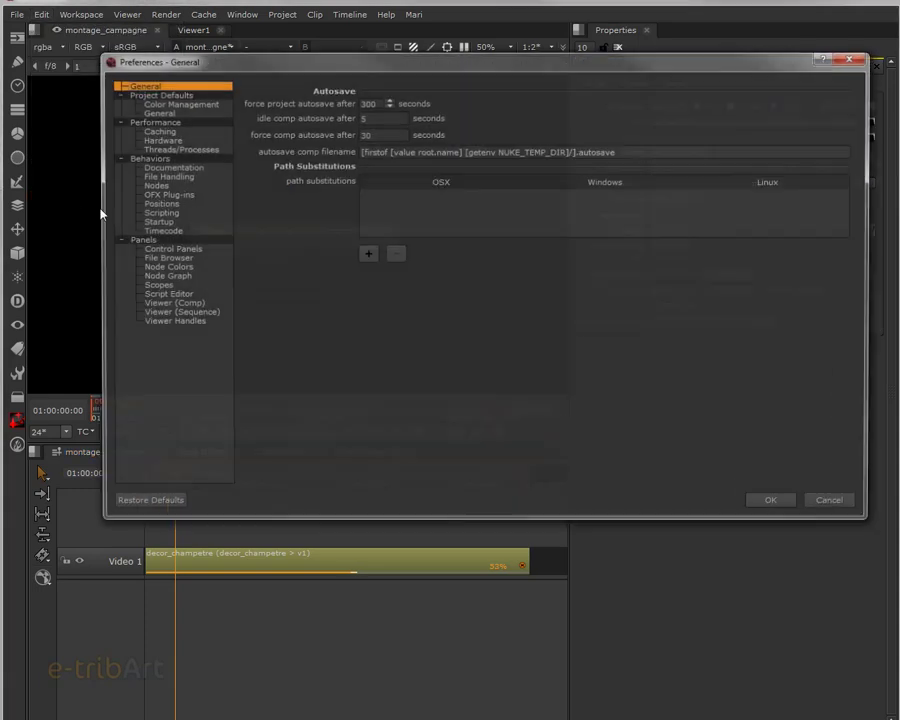
drag(178, 64, 127, 81)
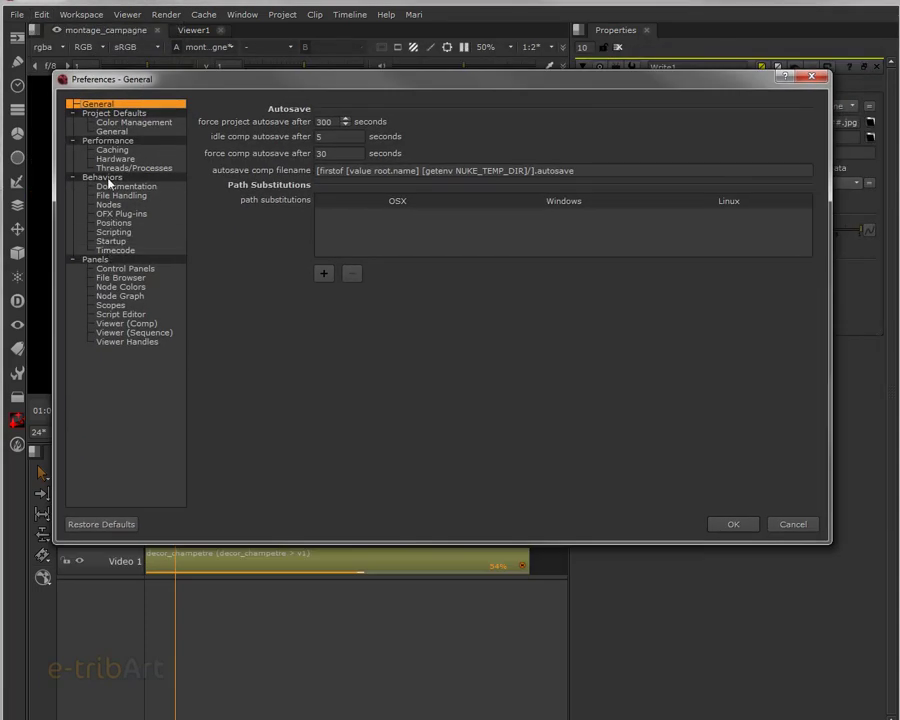
click(113, 170)
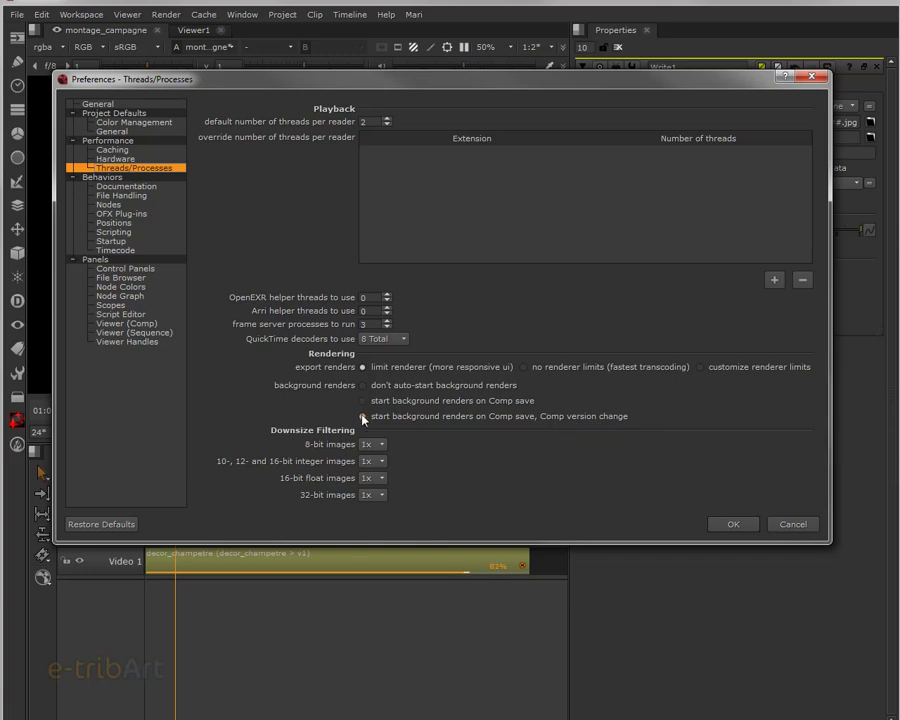
click(362, 385)
click(734, 525)
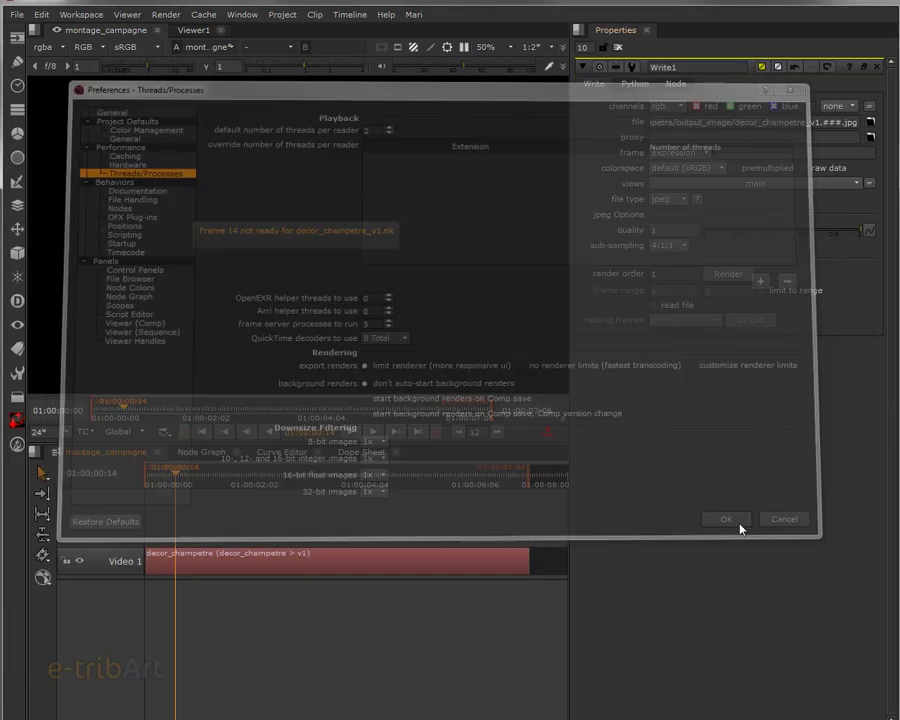
- Scrub the playhead back and forth over the decor_champetre clip to preview it, ending at about 01:00:01:17
click(298, 564)
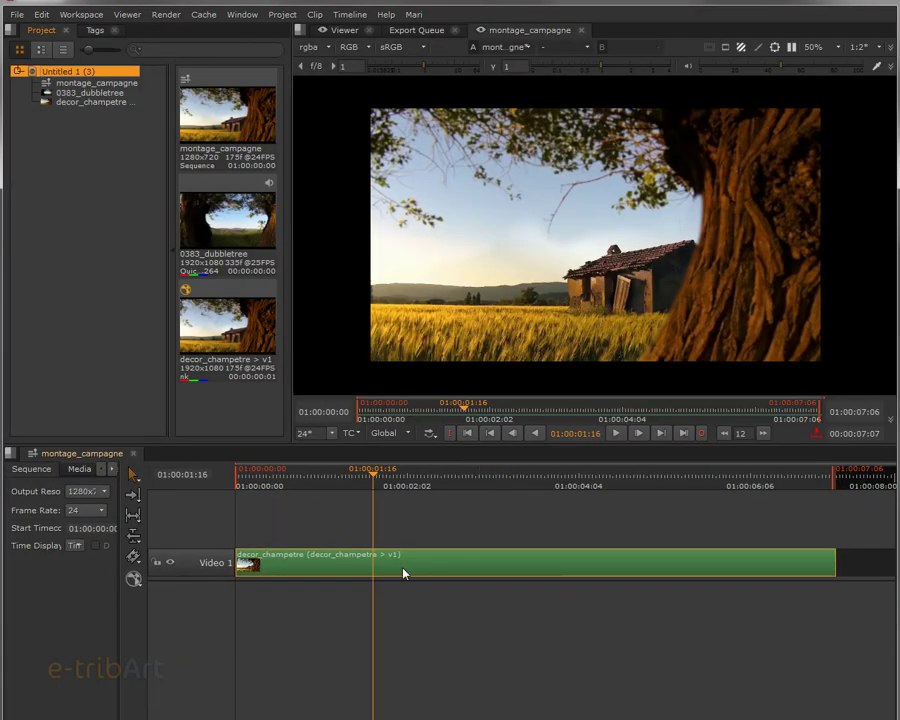
drag(376, 475, 318, 475)
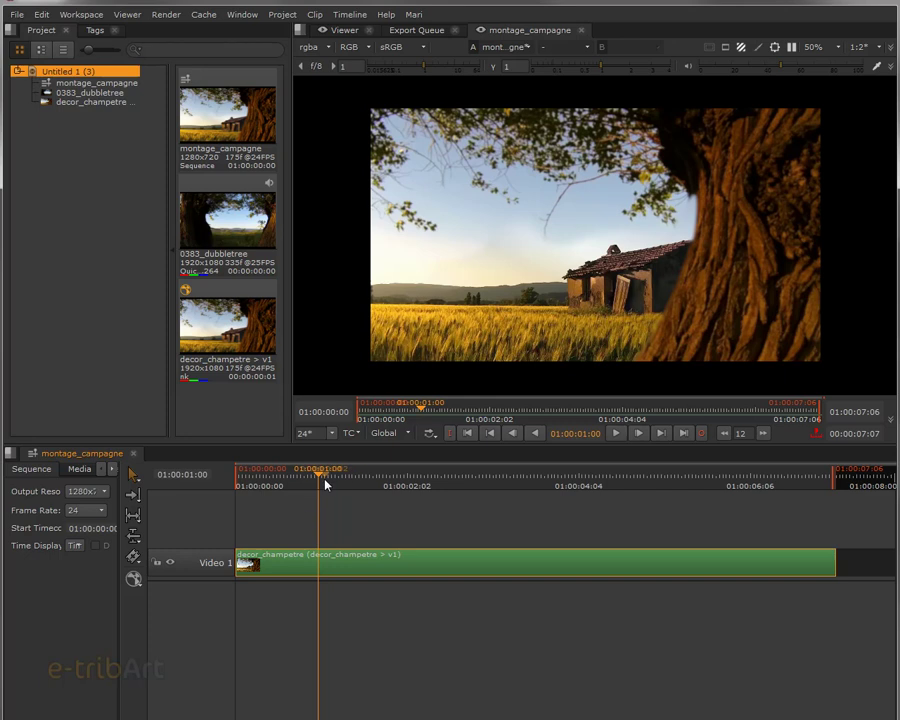
drag(318, 476, 291, 505)
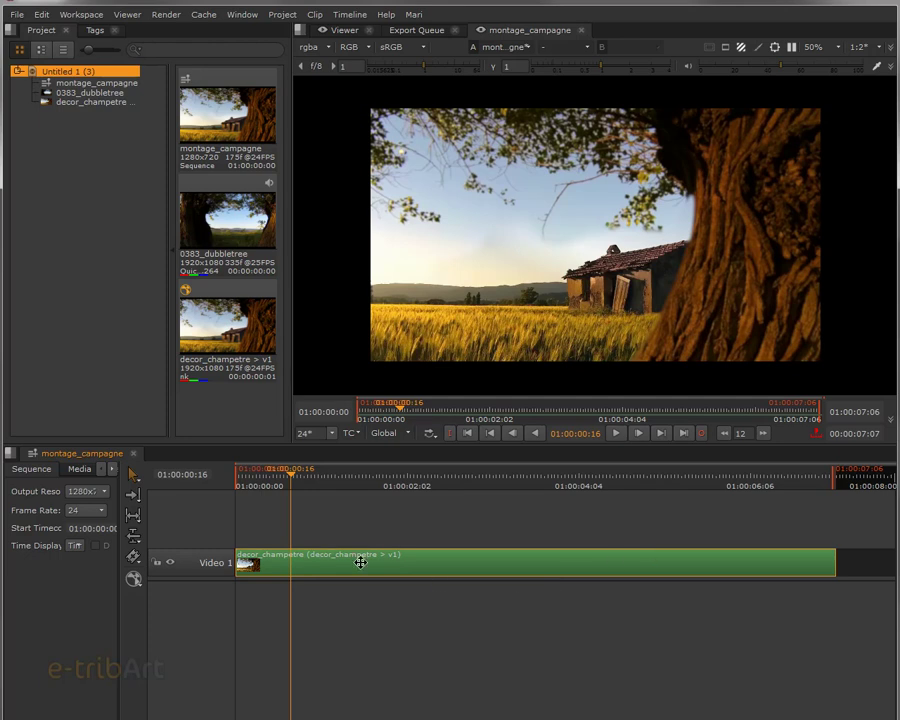
drag(291, 474, 357, 513)
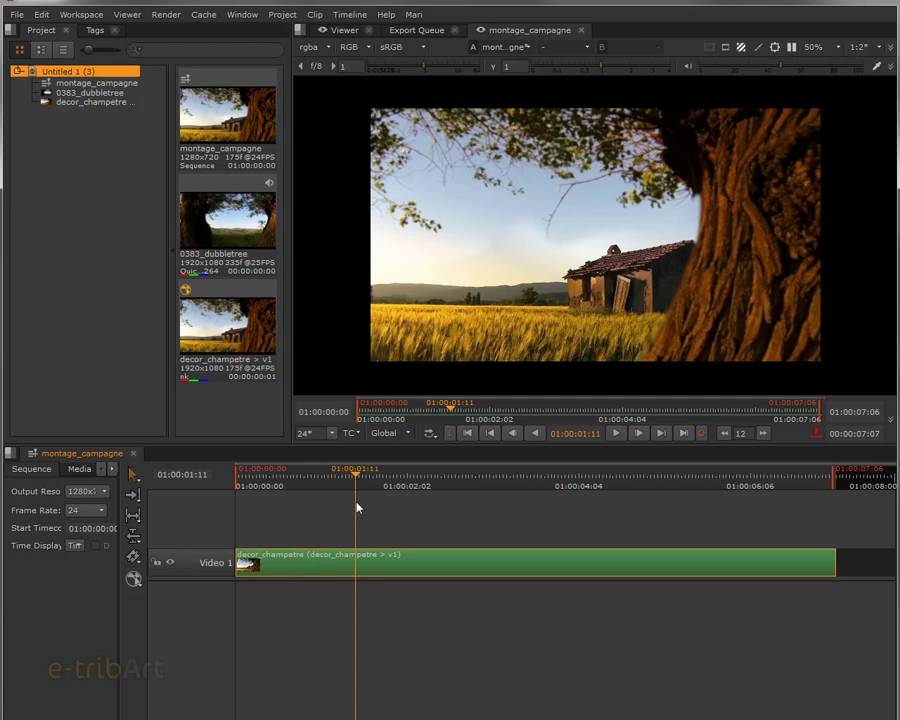
drag(357, 508, 378, 514)
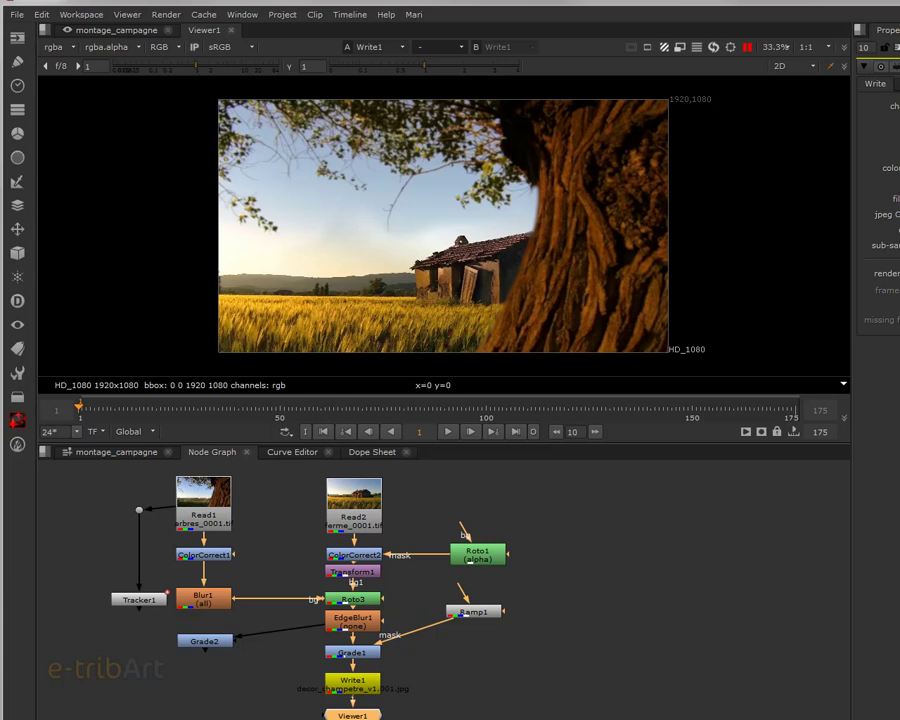
- In the clip's comp, move Grade2 closer to the main branch and connect Write1's input to Grade2 instead of Grade1
mouse_move(898, 573)
mouse_down()
mouse_move(840, 573)
mouse_move(896, 572)
mouse_up()
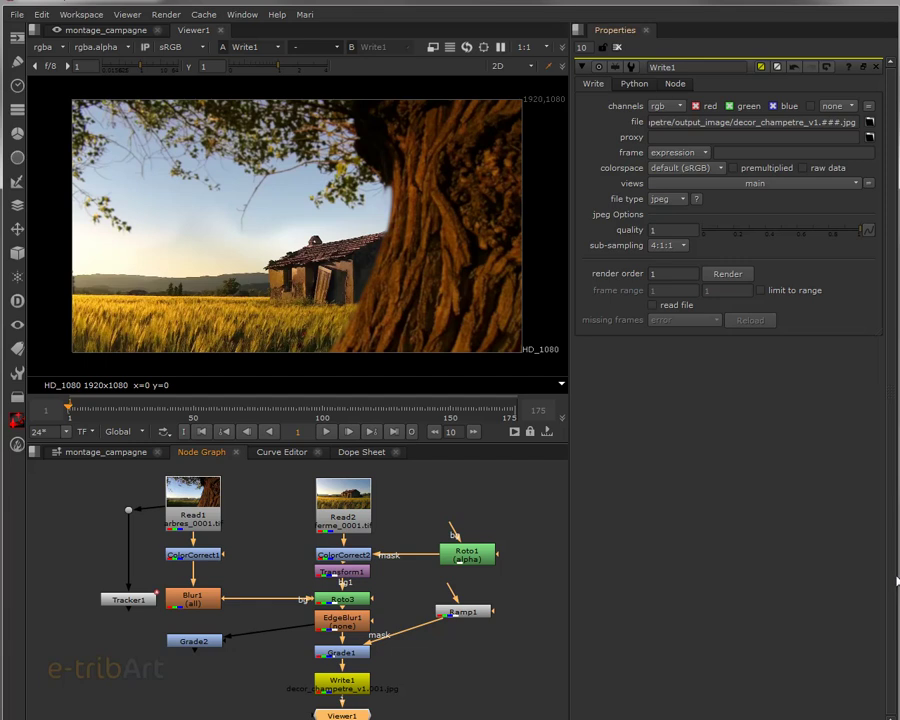
scroll(336, 618, down, 3)
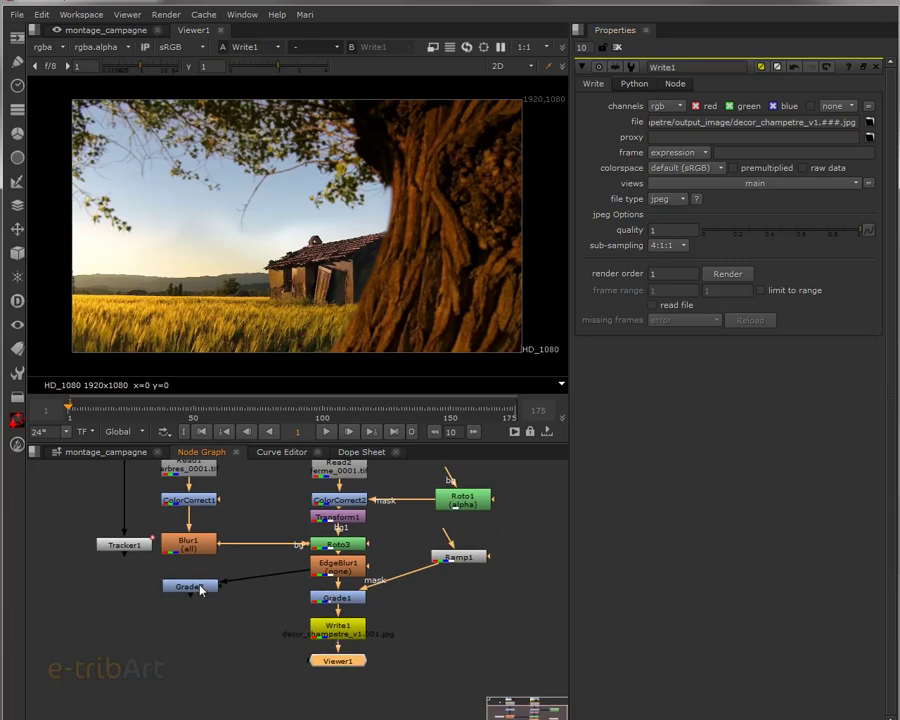
drag(200, 590, 222, 589)
mouse_move(336, 622)
mouse_down()
mouse_move(234, 612)
mouse_move(212, 587)
mouse_move(335, 635)
mouse_up()
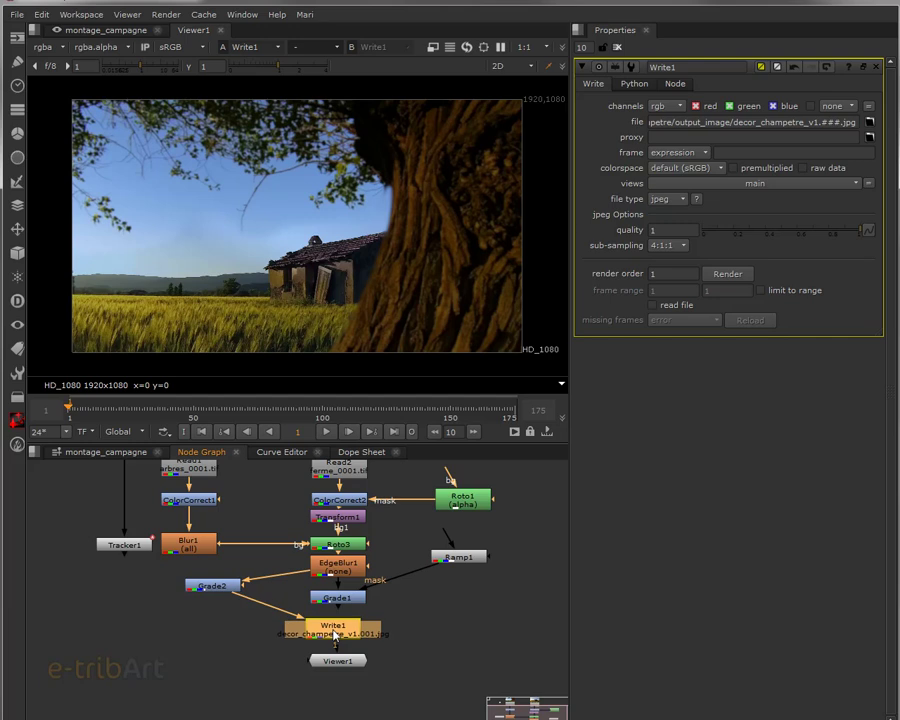
- Push Grade2's gain further toward blue, to about 0.328 red and 0.551 green
double_click(211, 585)
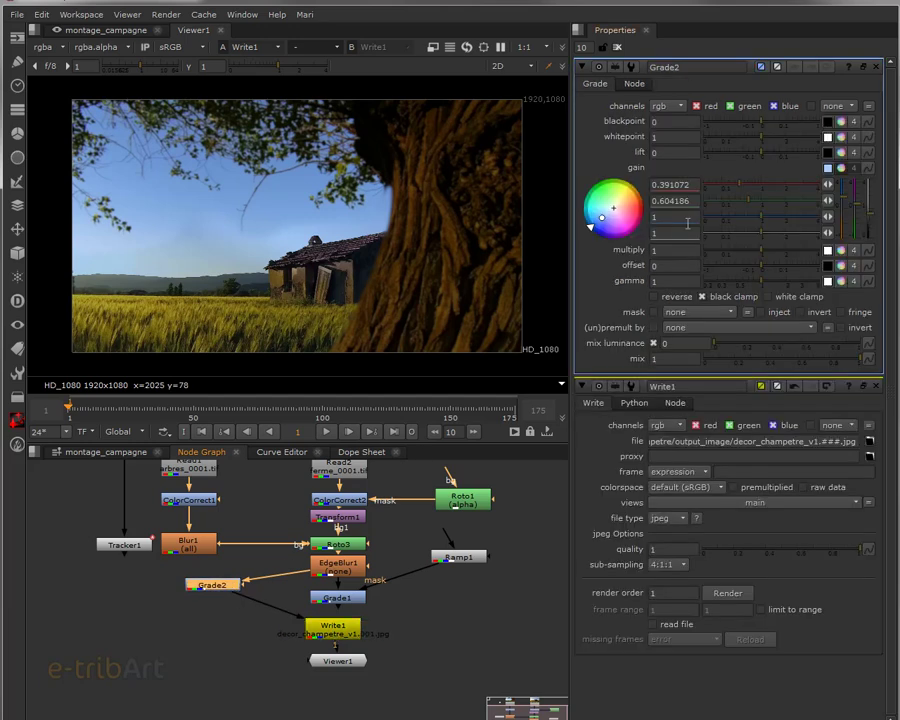
mouse_move(595, 229)
mouse_down()
mouse_move(579, 238)
mouse_move(592, 232)
mouse_up()
click(188, 636)
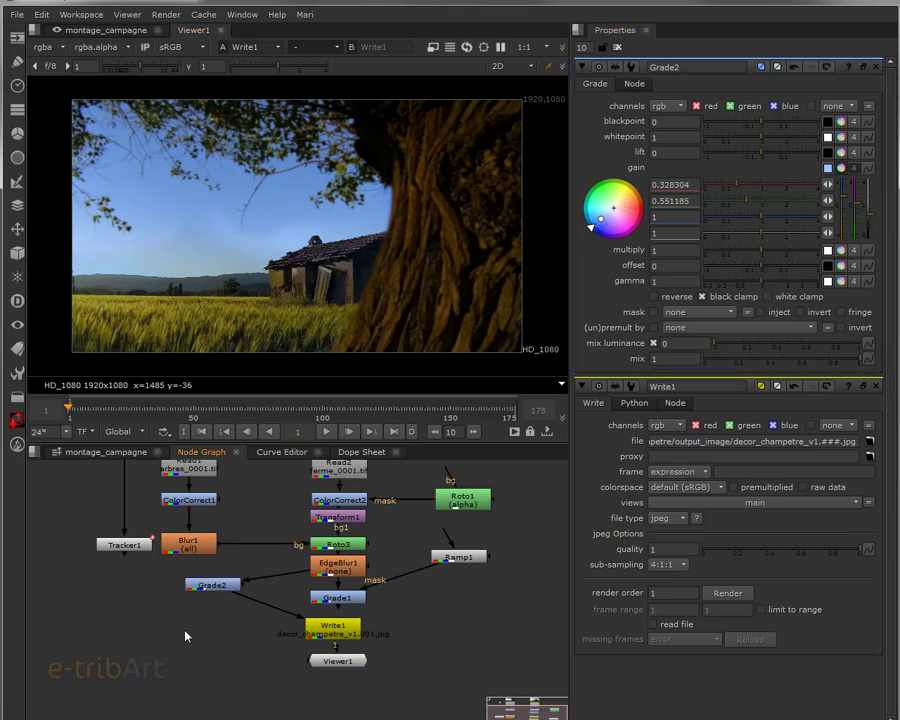
key(Tab)
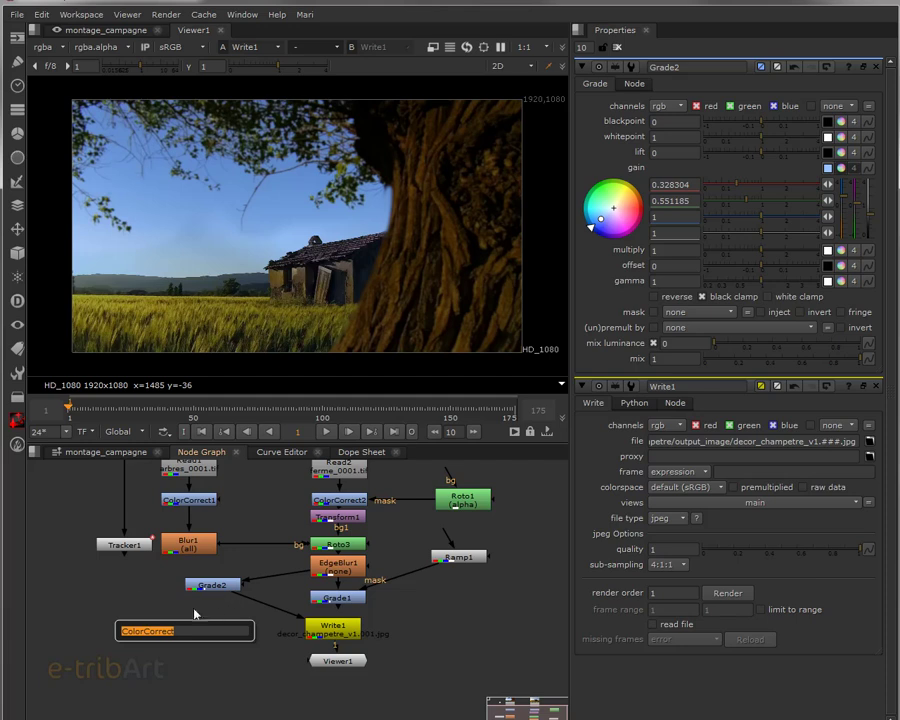
key(Escape)
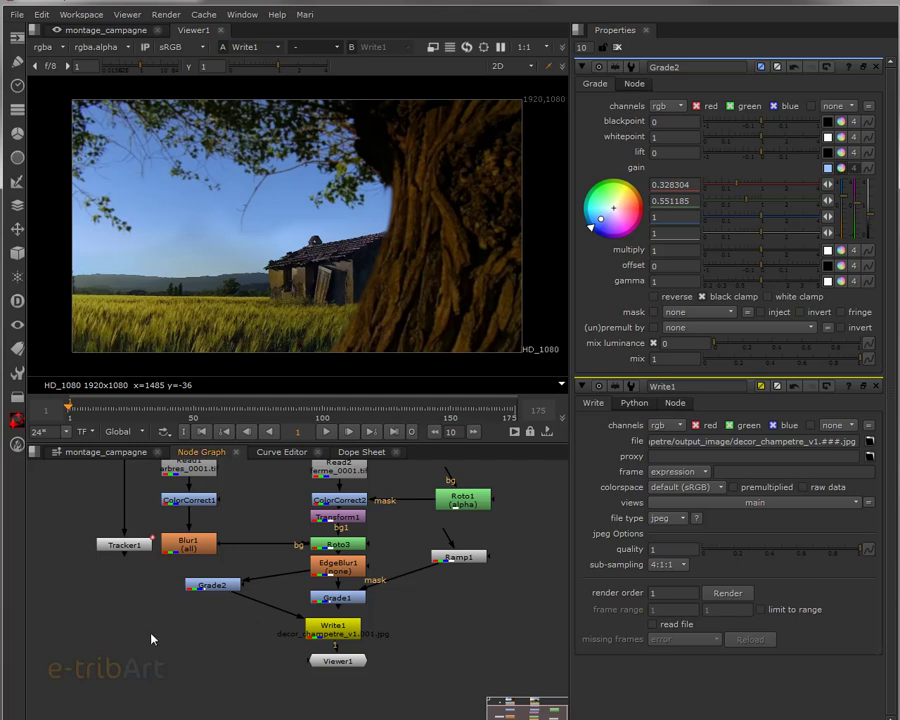
- Change the Write1 output file name to decor_champetre_v2.###.jpg
click(334, 630)
double_click(335, 636)
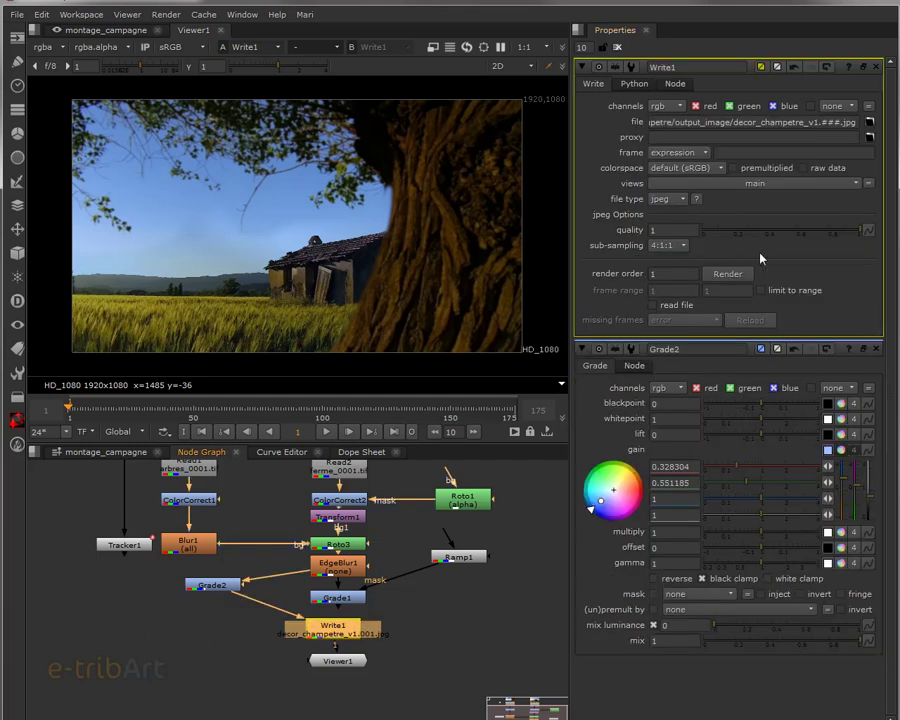
click(817, 122)
key(BackSpace)
text(2)
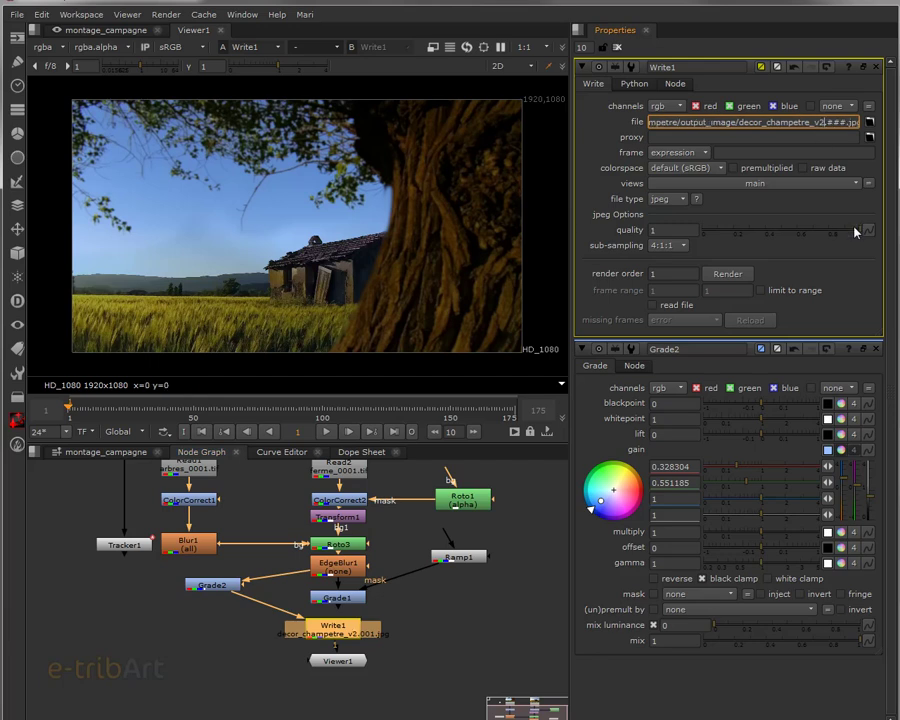
- Adjust the spacing between Write1 and Viewer1 and save the comp as a new version
click(335, 636)
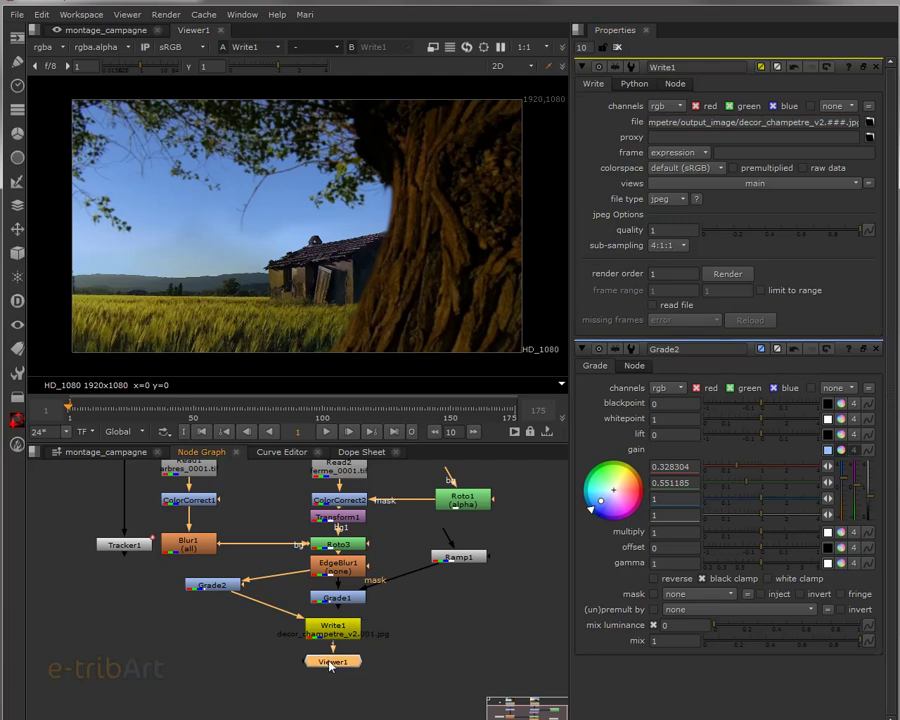
click(120, 604)
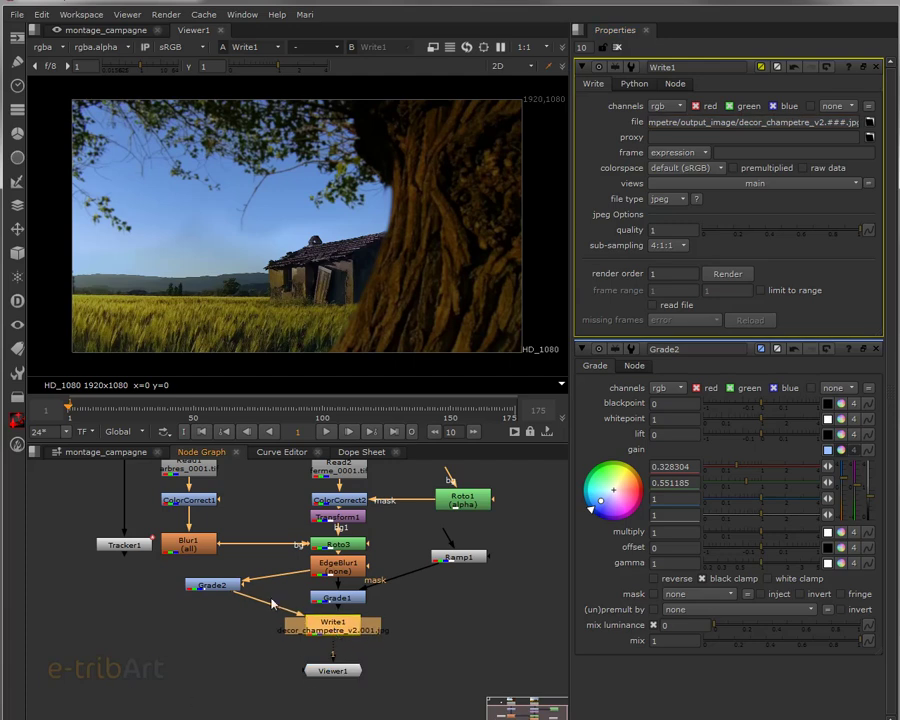
right_click(122, 599)
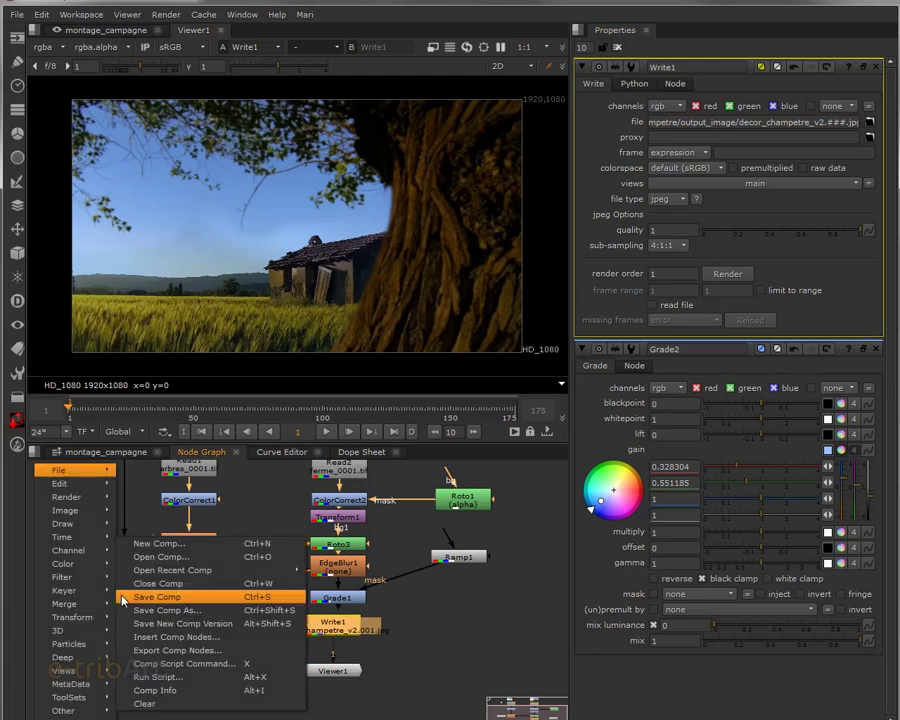
click(185, 624)
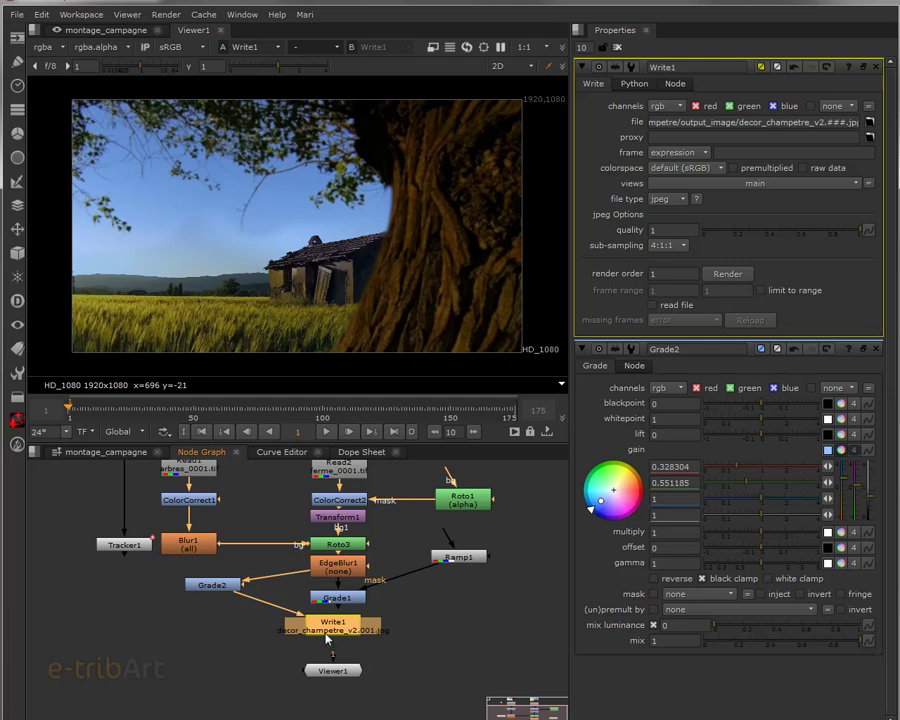
- Switch to the Timeline workspace and scrub the montage_campagne sequence back to about 01:00:01:03
click(66, 14)
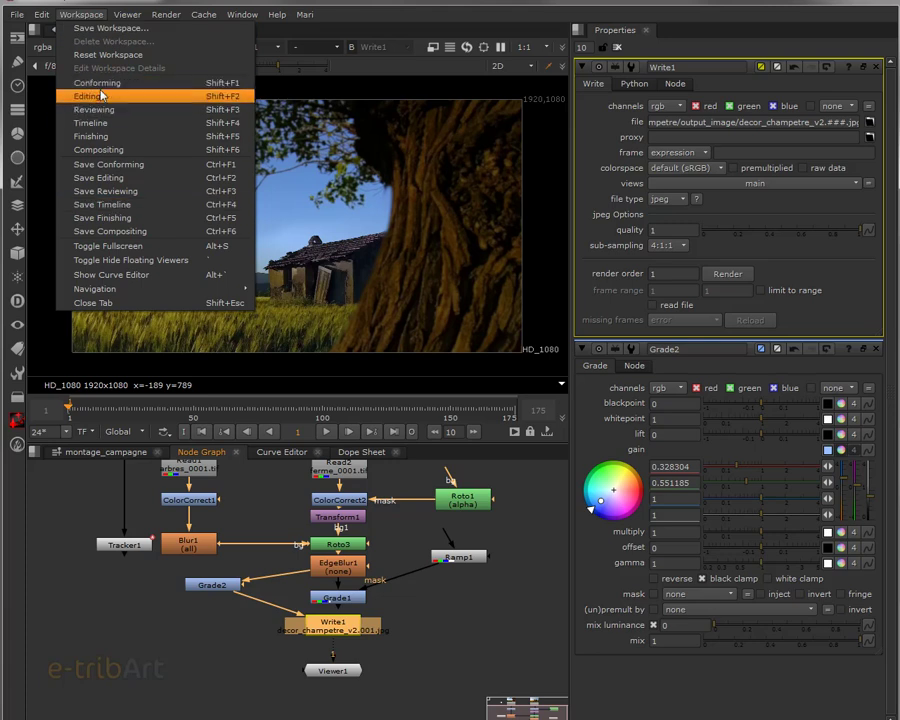
click(103, 122)
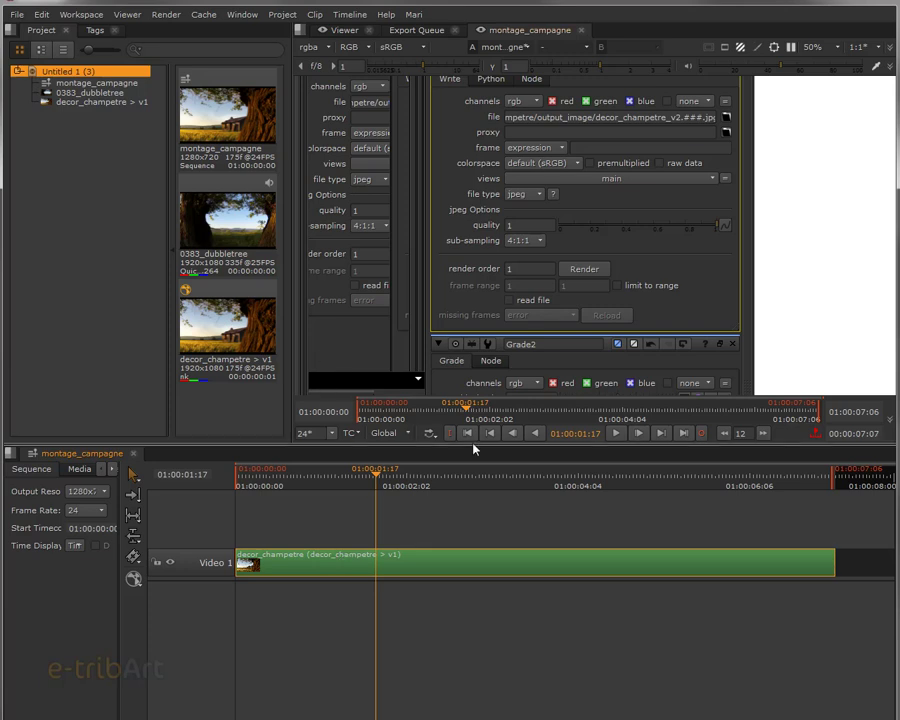
click(621, 410)
drag(621, 410, 433, 430)
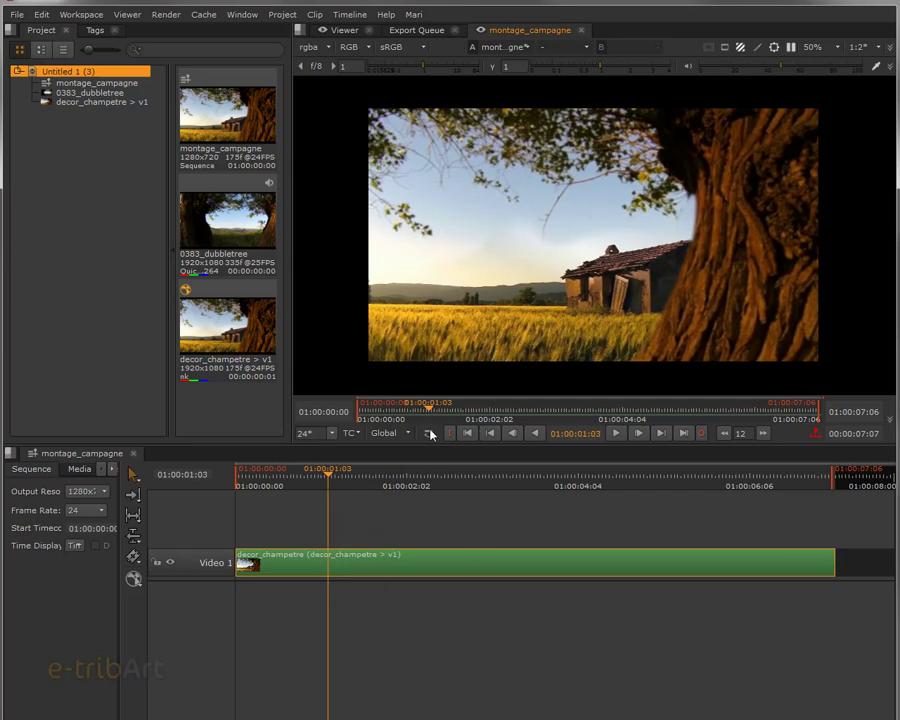
- Version the decor_champetre clip on Video 1 up to v2 and scrub the sequence back to about 01:00:00:07
right_click(366, 570)
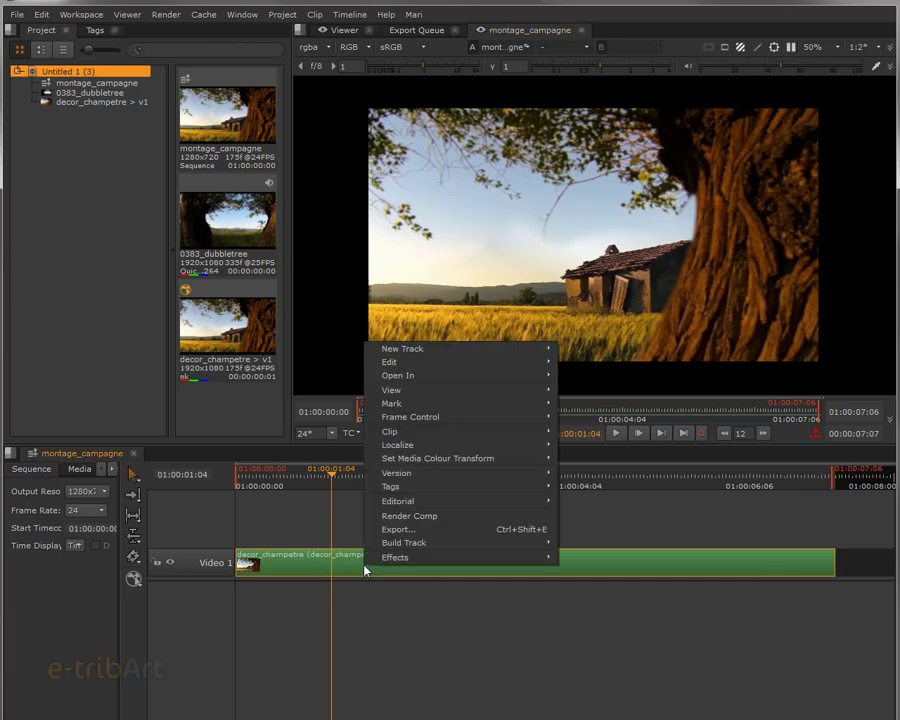
mouse_move(476, 476)
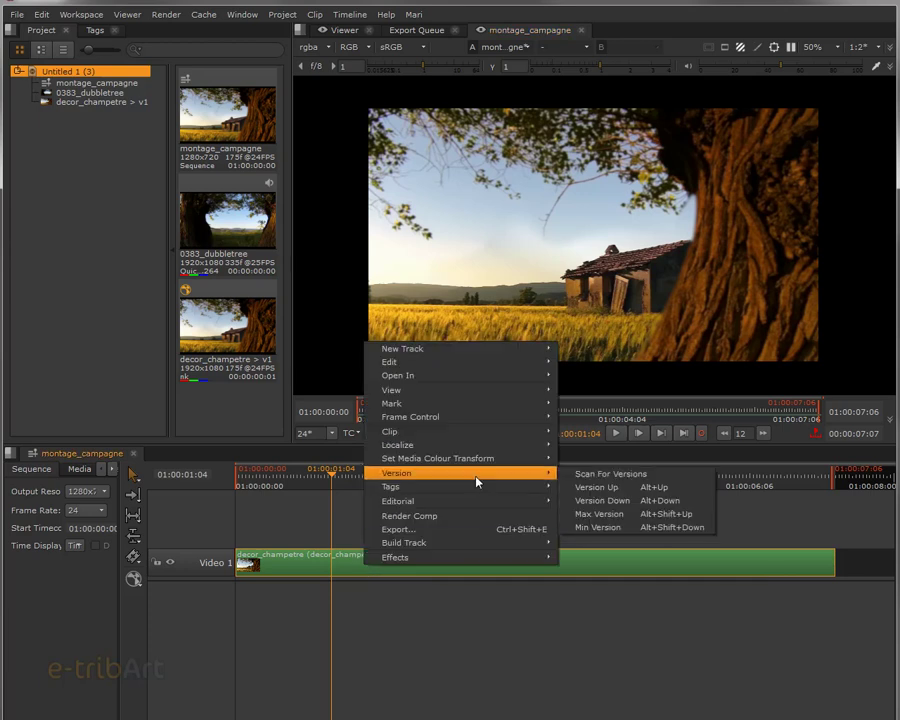
click(586, 488)
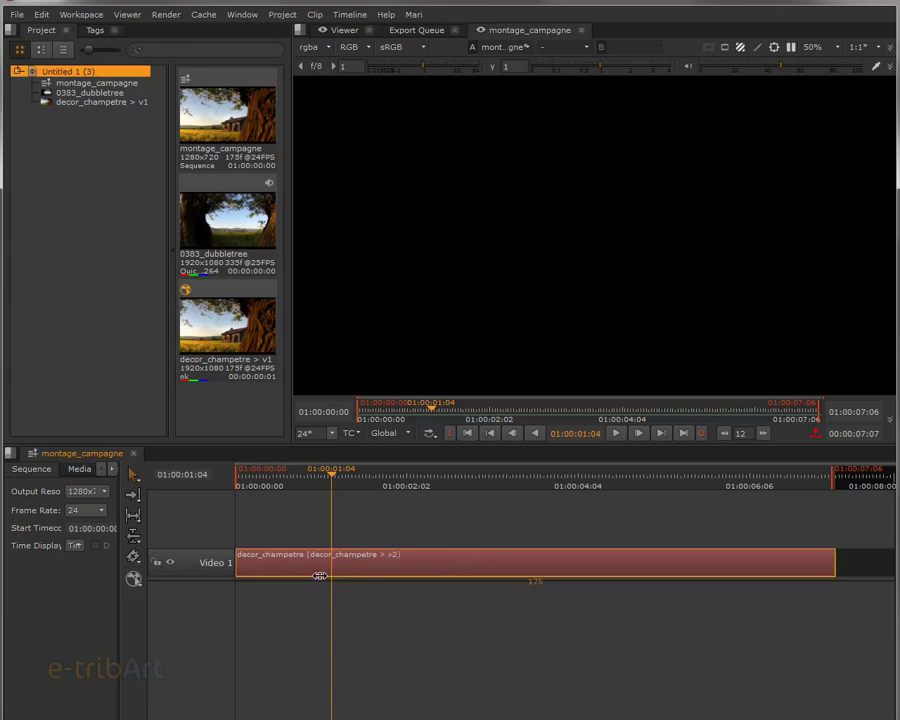
click(329, 481)
drag(329, 481, 262, 502)
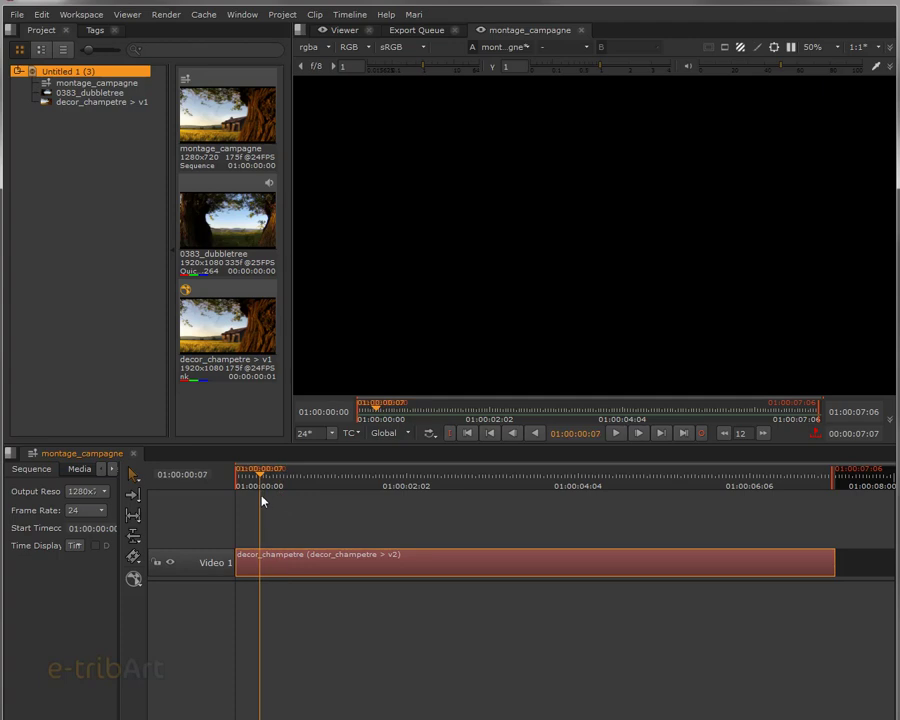
- Render the v2 comp from the timeline clip and scrub the sequence to about 01:00:02:01
right_click(357, 561)
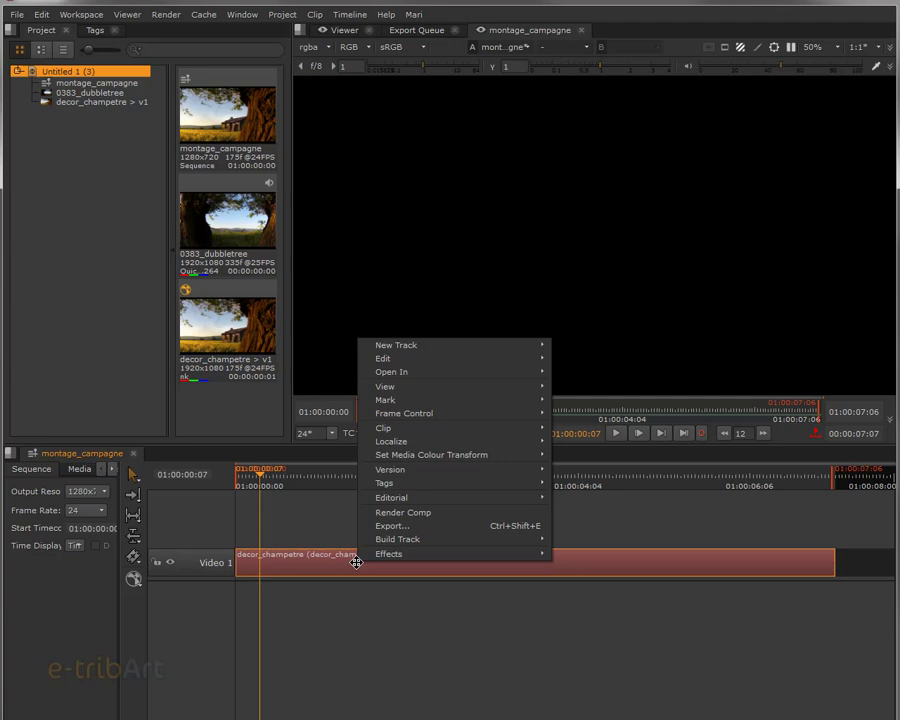
click(388, 514)
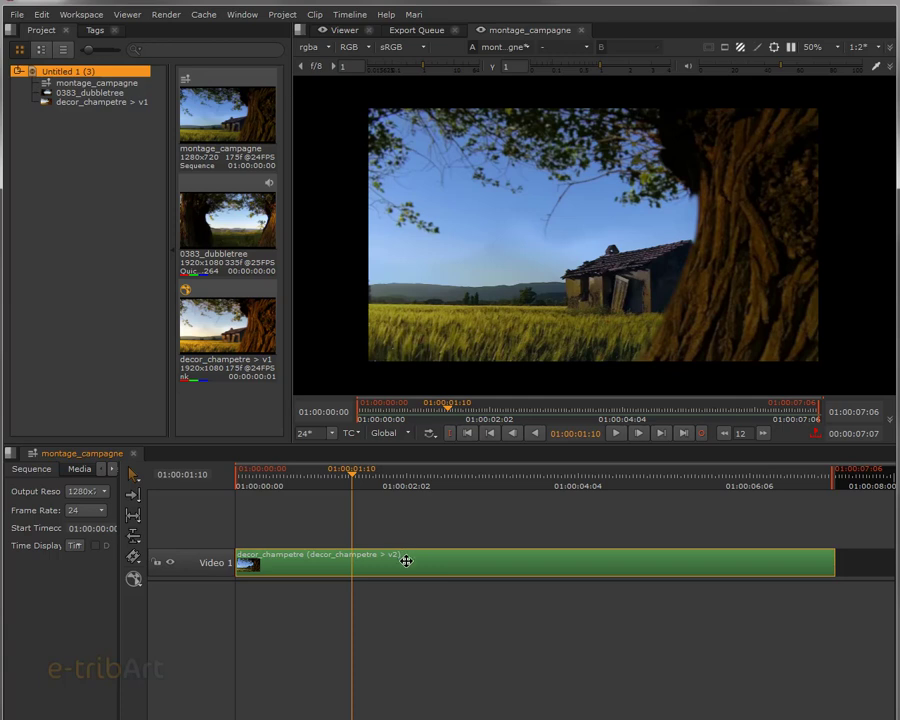
drag(452, 483, 404, 502)
- Version the decor_champetre clip down to v1 and scrub the sequence to about 01:00:01:21
right_click(423, 571)
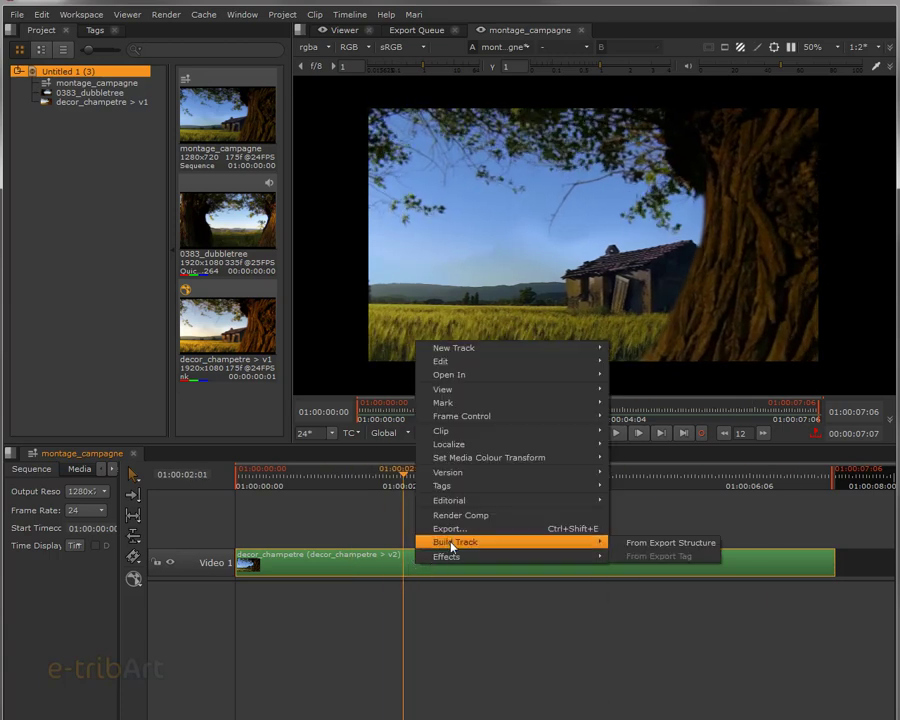
mouse_move(477, 478)
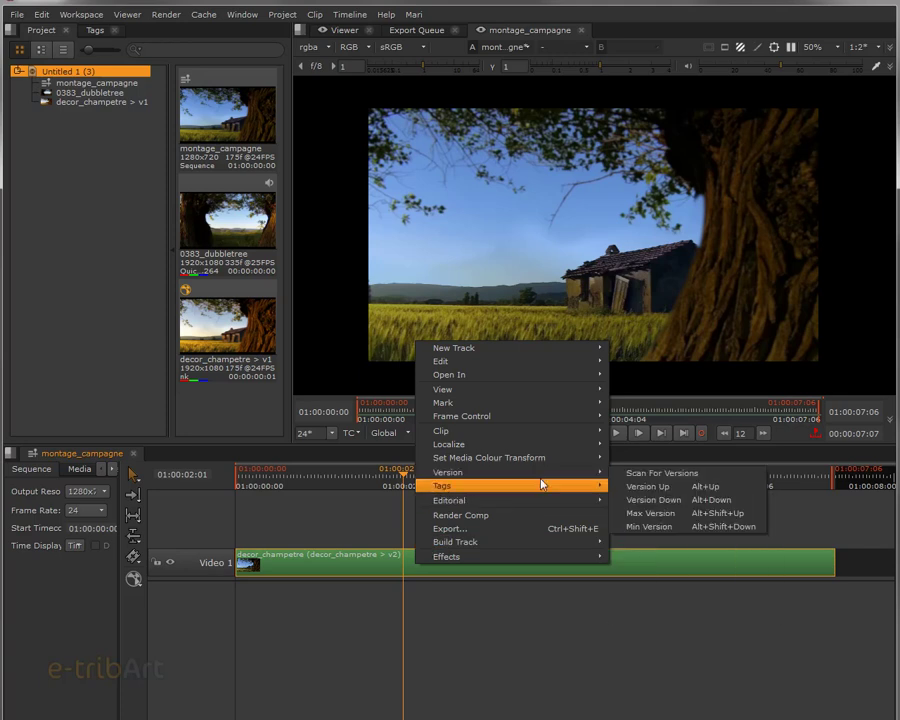
click(632, 499)
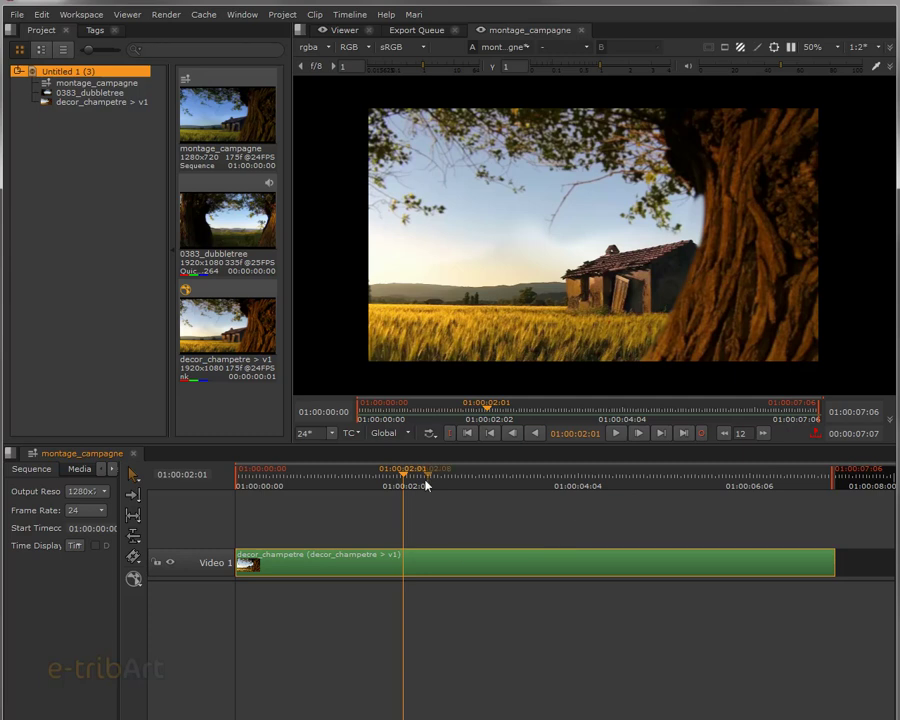
click(629, 482)
drag(631, 484, 390, 484)
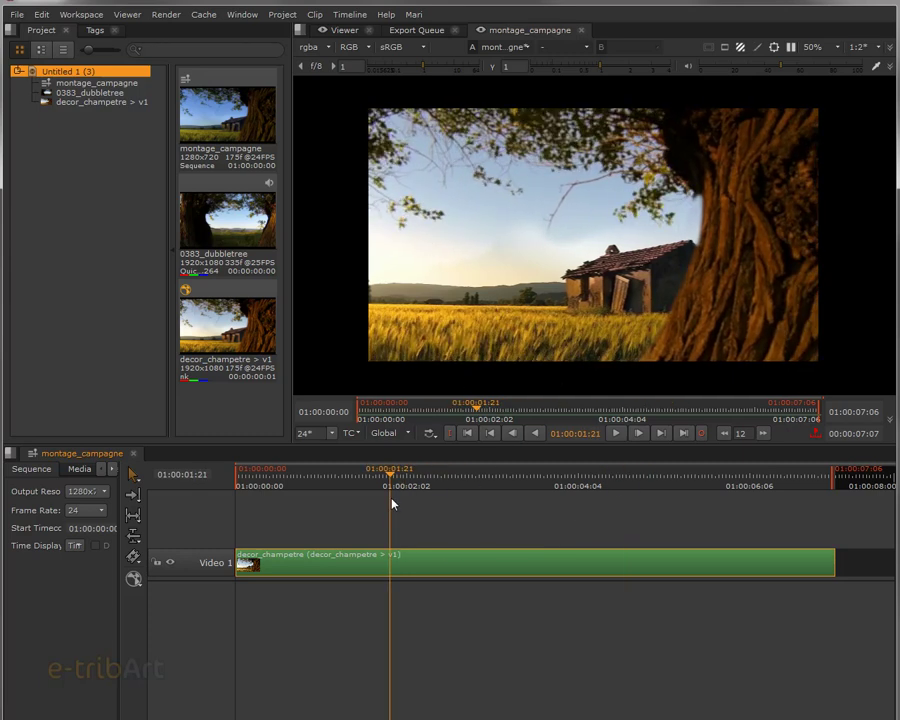
- Open the clip's v1 comp in the node graph, then return to the montage_campagne timeline
double_click(435, 568)
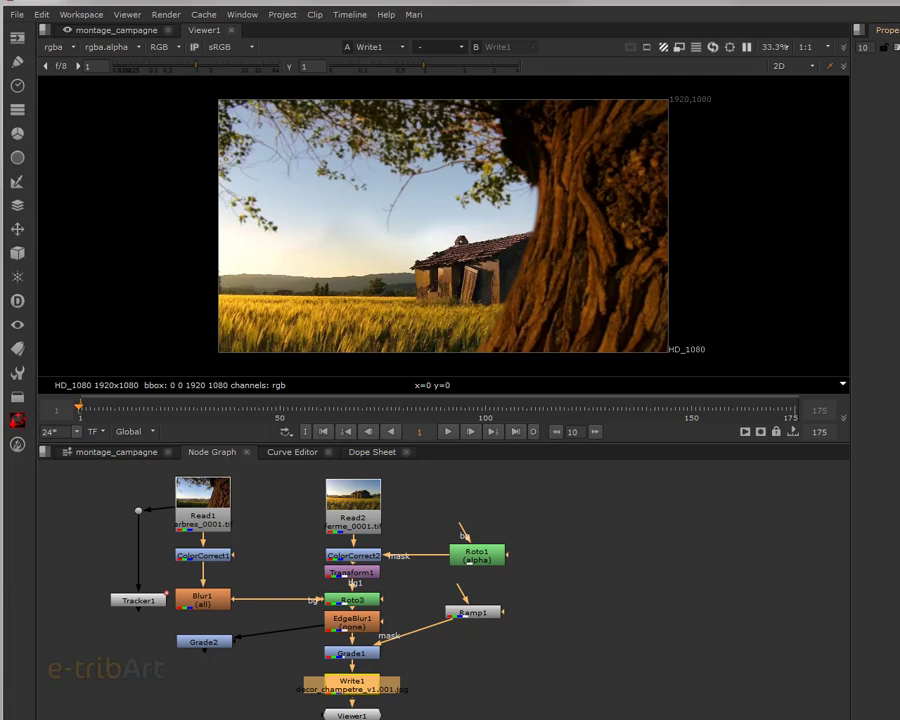
mouse_move(899, 496)
mouse_down()
mouse_move(850, 496)
mouse_move(899, 502)
mouse_up()
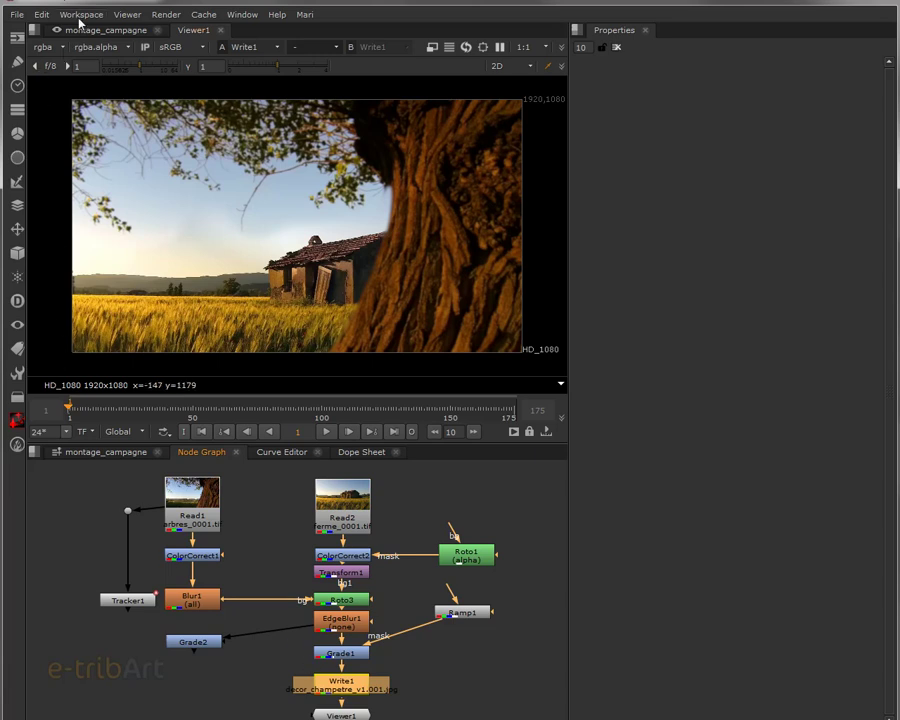
click(70, 452)
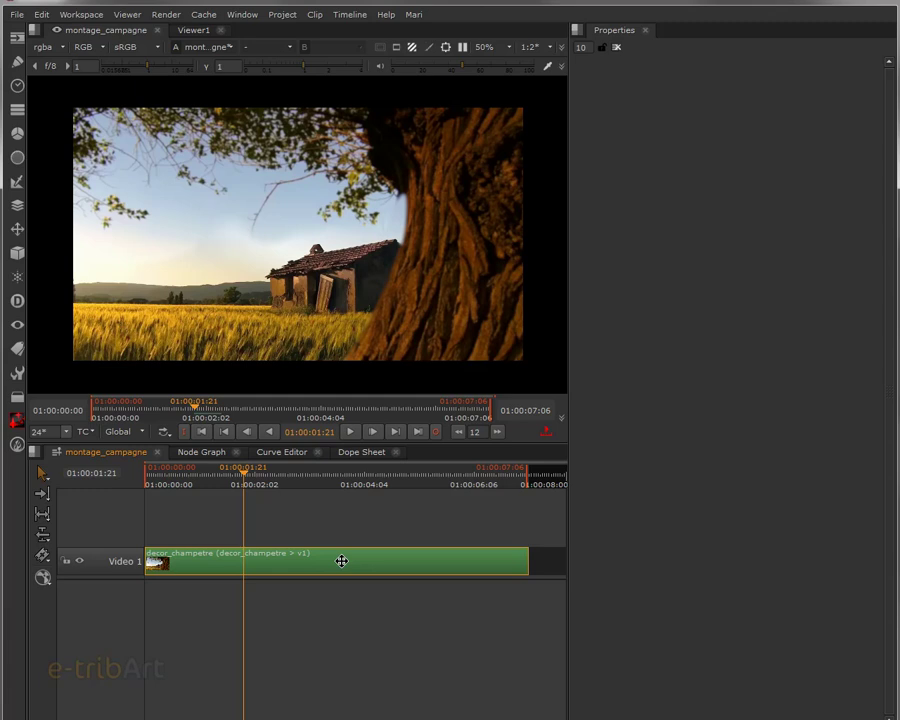
- Version the decor_champetre clip up to v2 and open its comp in the node graph
right_click(288, 569)
mouse_move(370, 505)
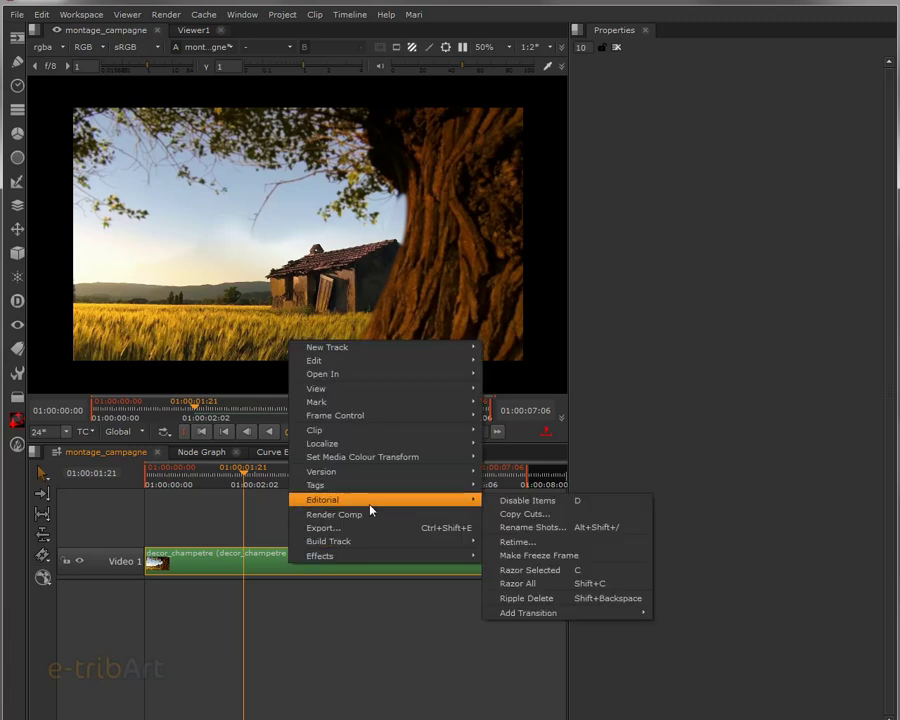
mouse_move(366, 475)
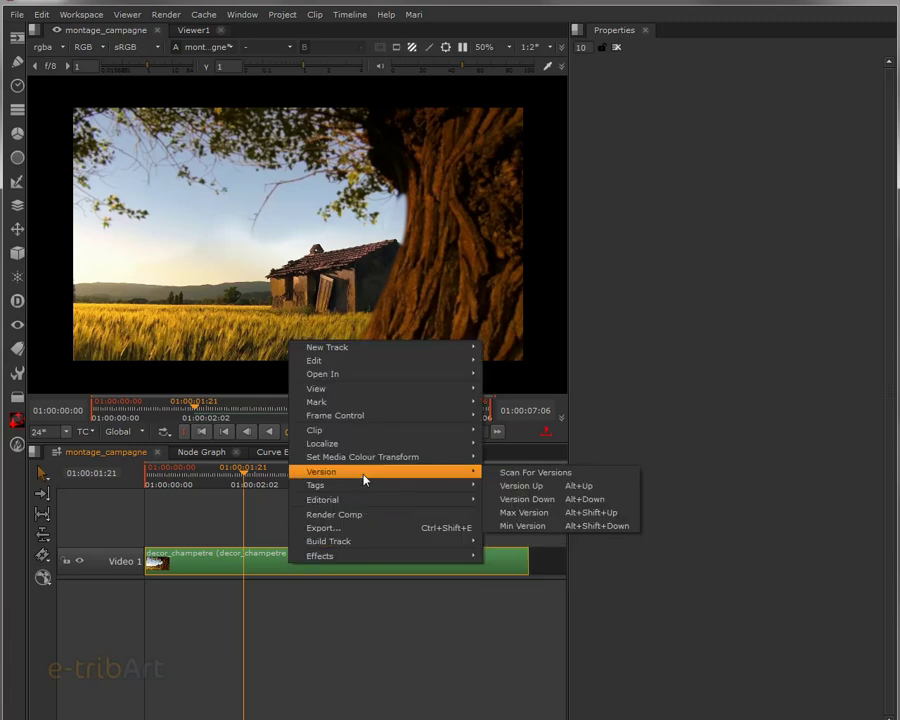
click(518, 487)
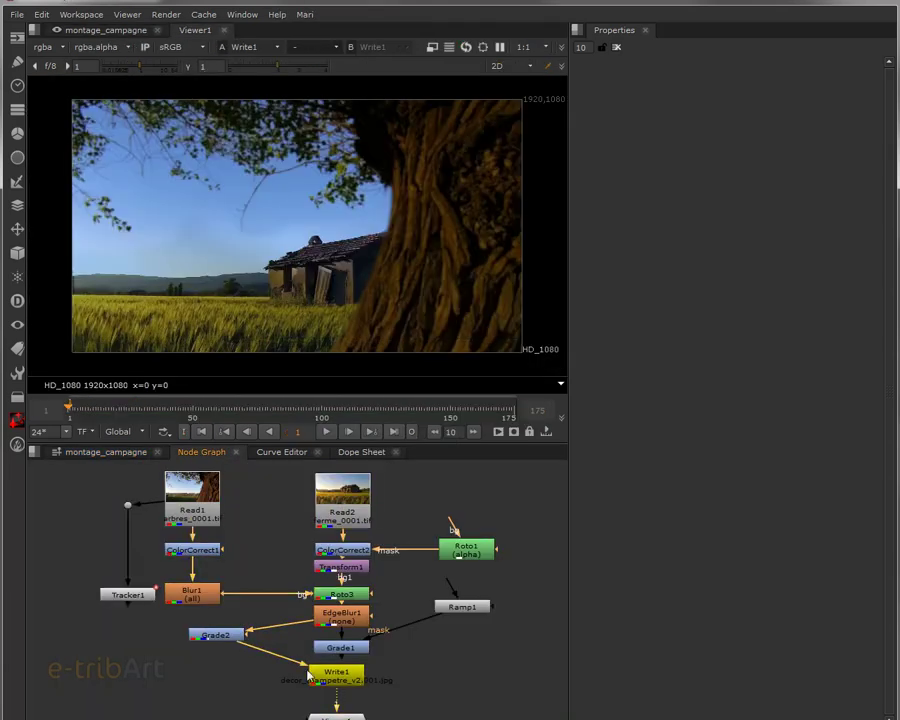
- Nudge the Grade2 and Write1 nodes in the v2 comp, moving Grade2 slightly closer to EdgeBlur1
mouse_move(216, 638)
mouse_down()
mouse_move(240, 627)
mouse_move(224, 637)
mouse_up()
mouse_move(330, 684)
mouse_down()
mouse_move(298, 685)
mouse_move(332, 686)
mouse_up()
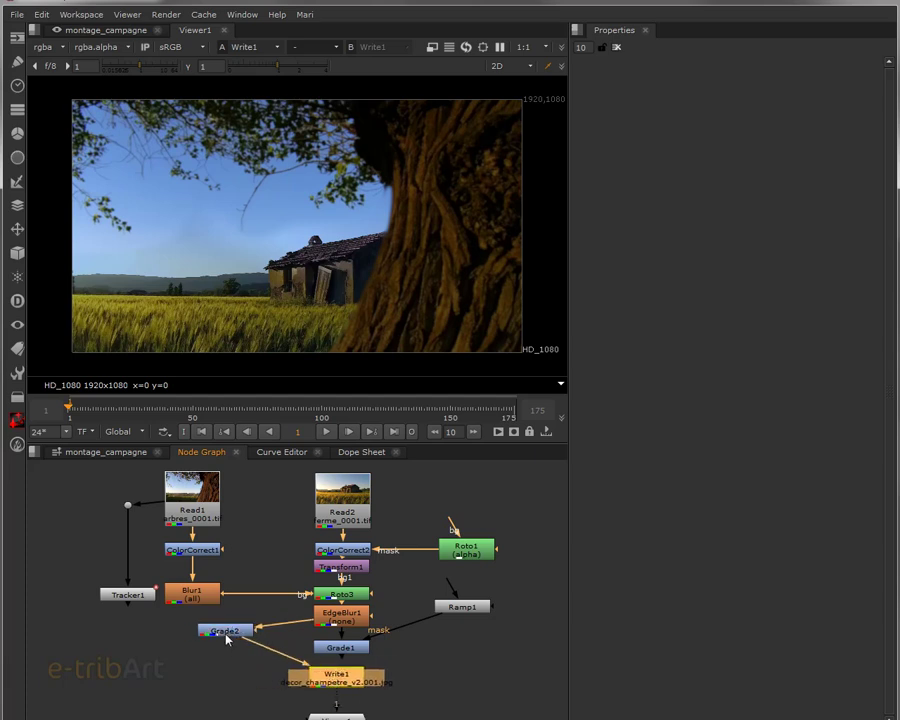
drag(234, 626, 240, 620)
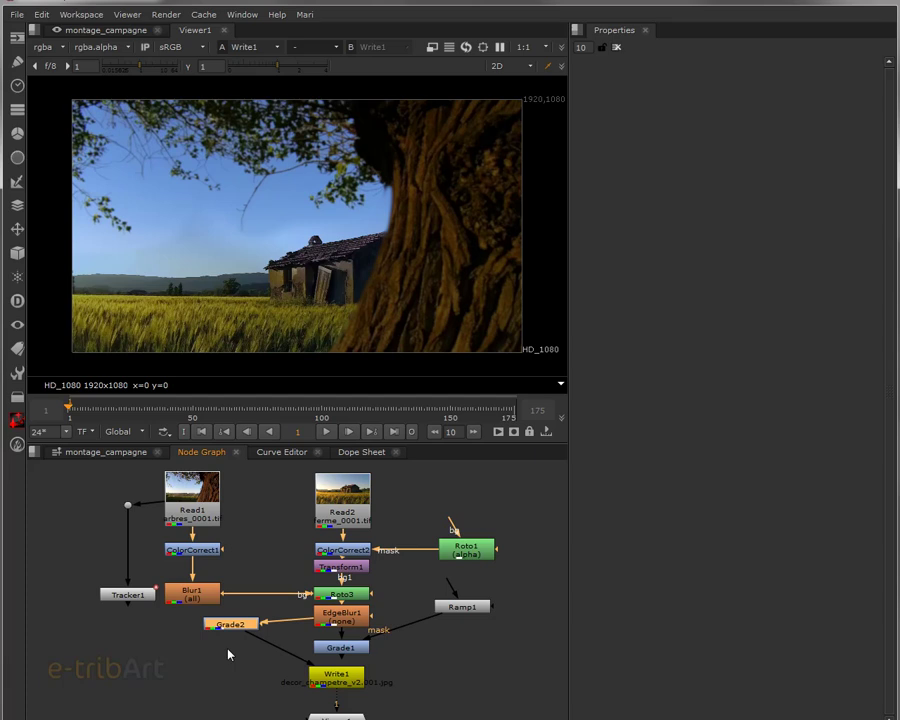
- Return to the montage_campagne timeline, scrub the v2 clip and play it to about 01:00:02:09
click(85, 453)
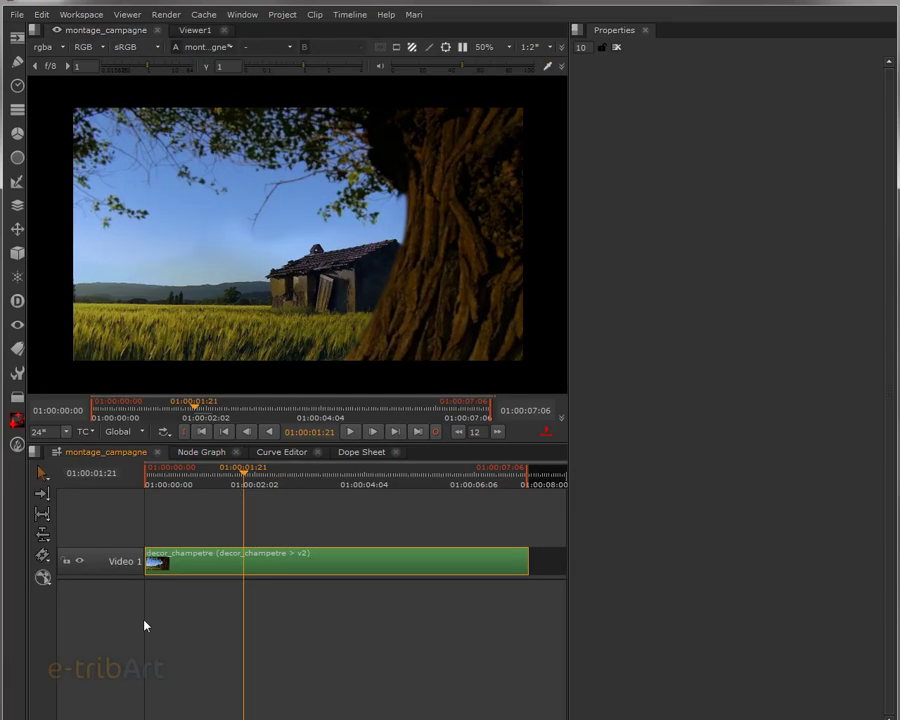
drag(239, 478, 211, 518)
key(space)
key(space)
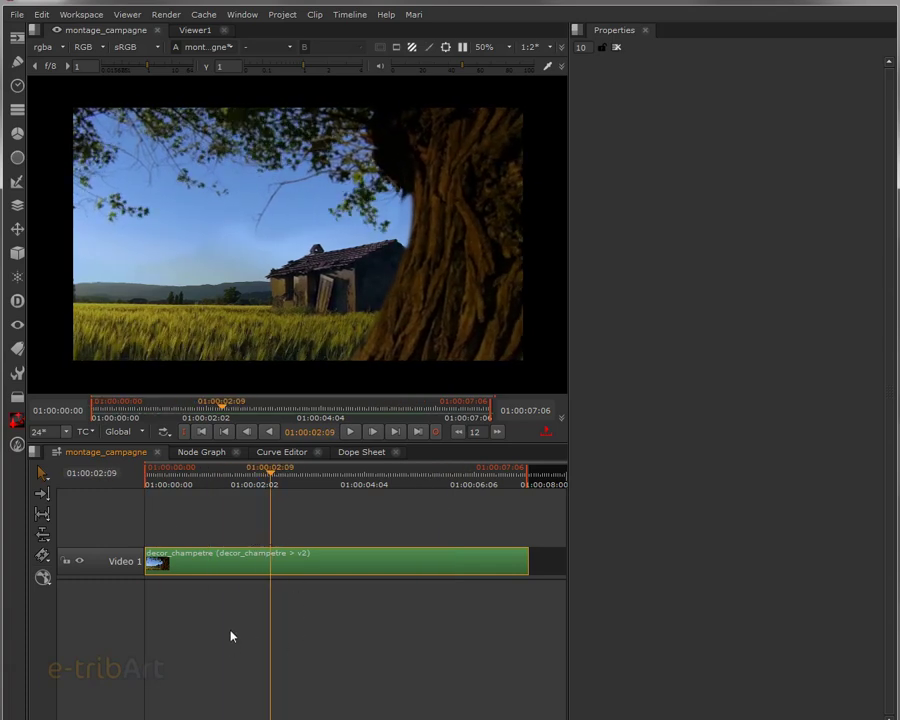
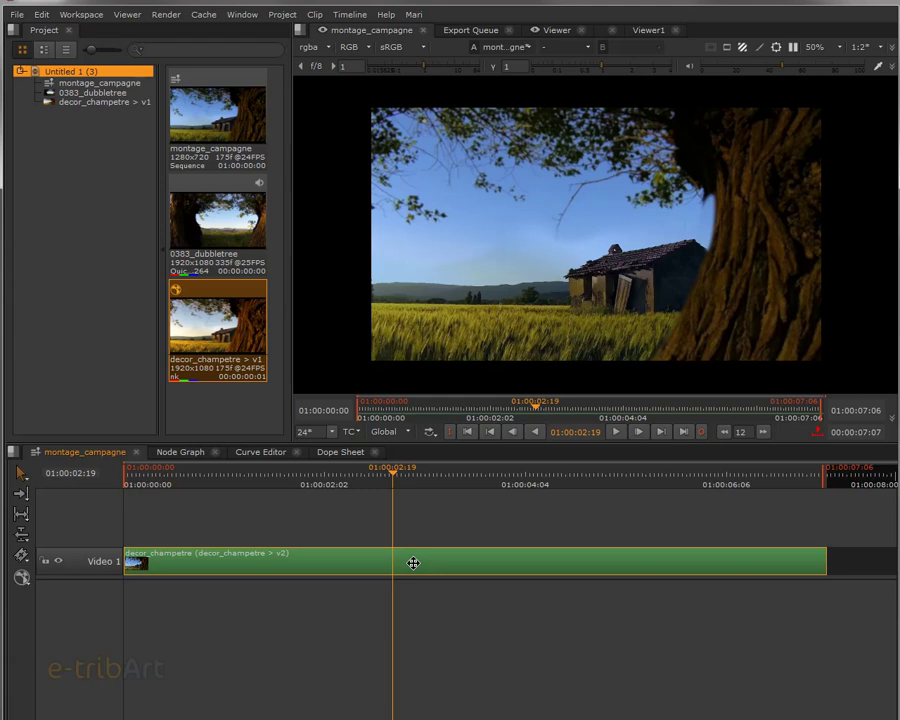
- Look through the effects available for the timeline clip and scrub the sequence to about 01:00:02:02
click(20, 582)
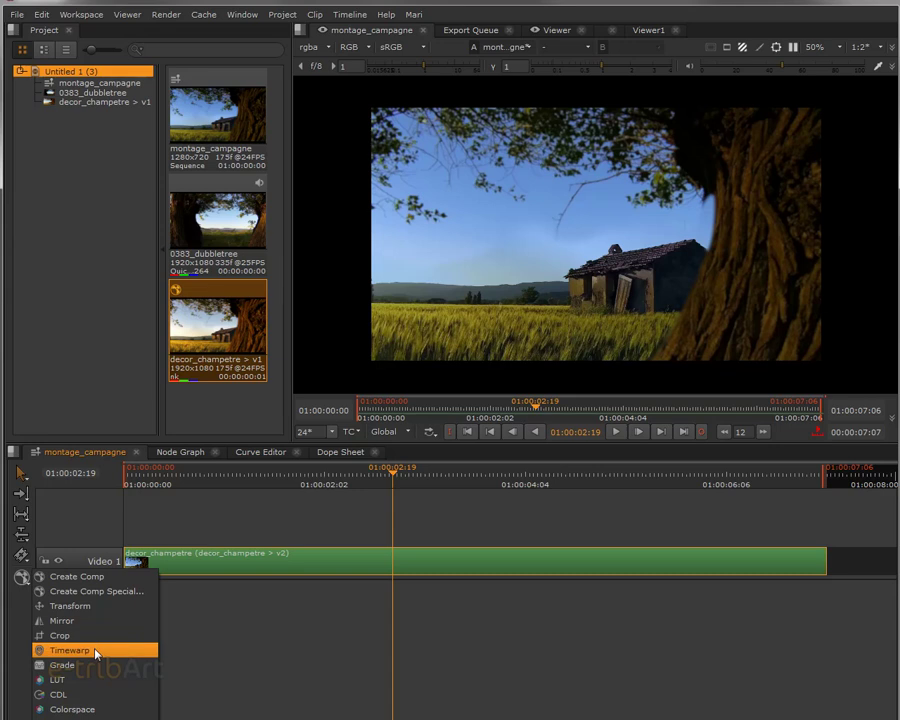
click(305, 656)
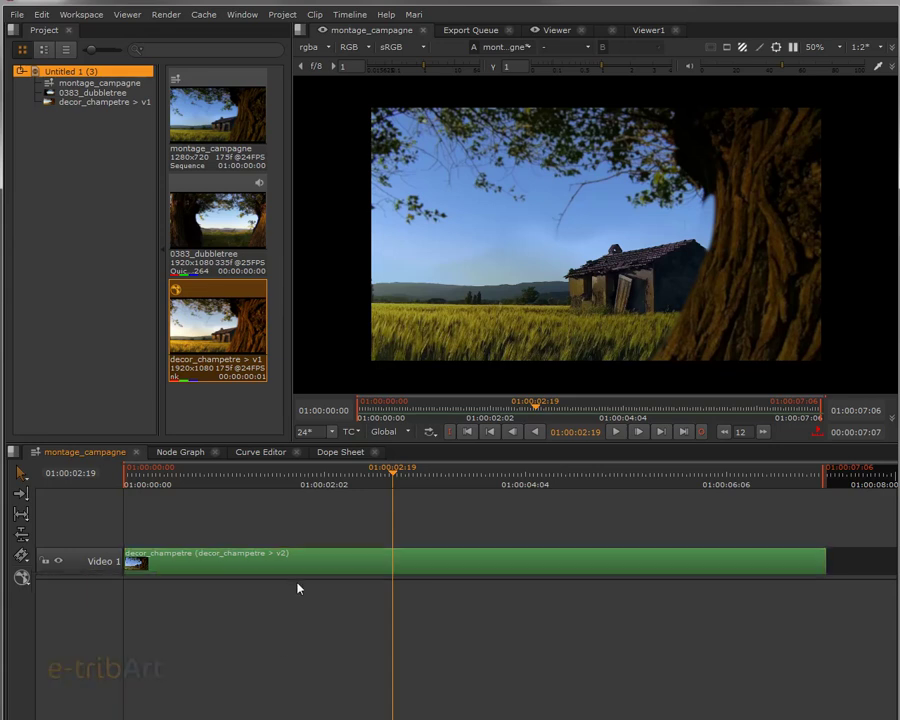
mouse_move(311, 568)
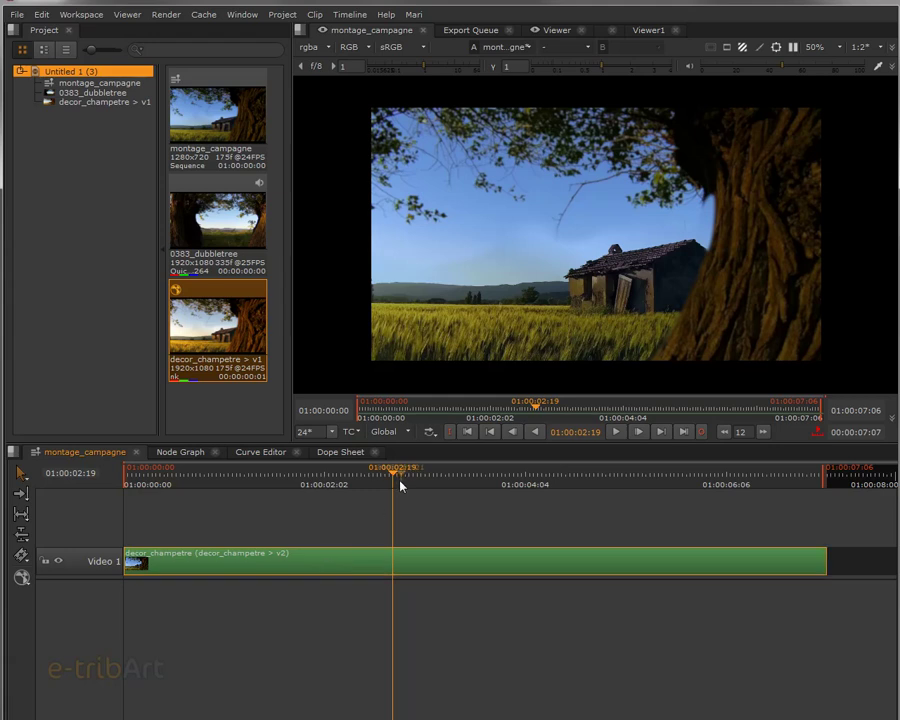
drag(395, 482, 425, 498)
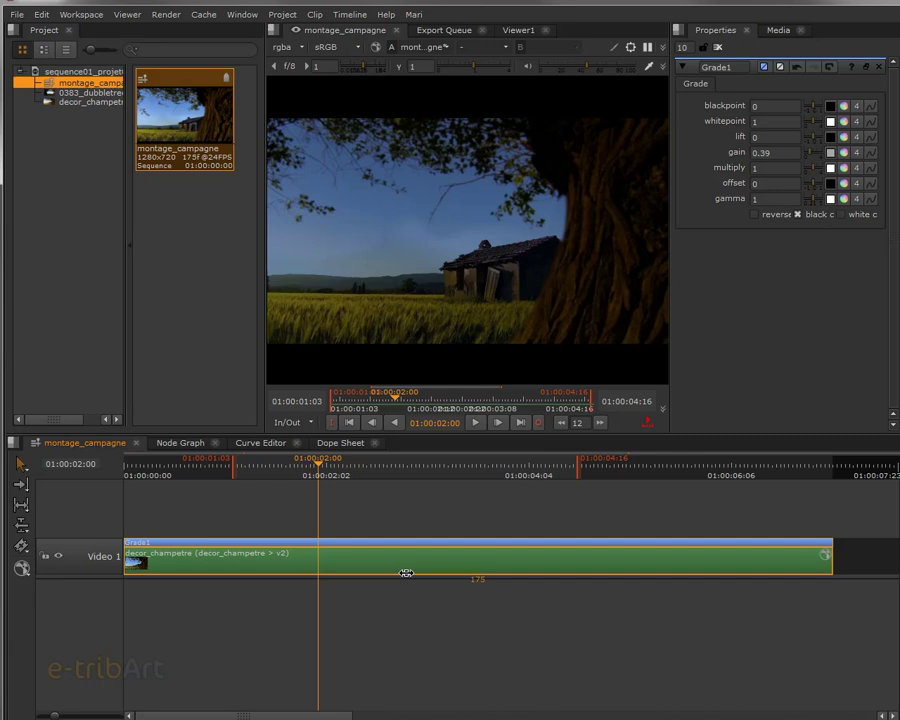
drag(316, 474, 330, 499)
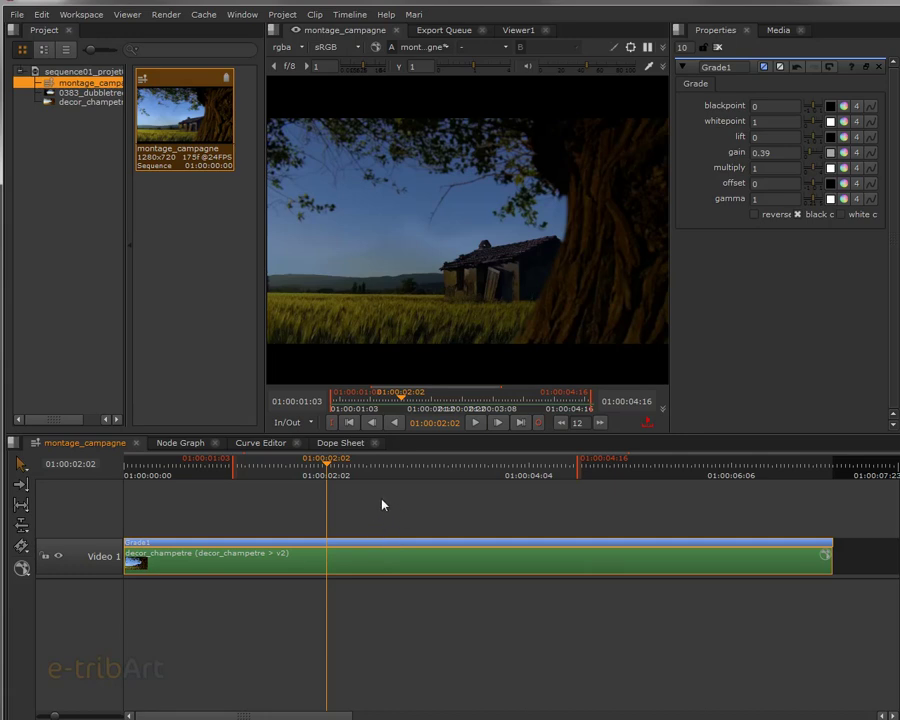
- Start exporting the montage_campagne sequence with the Photo - JPEG MOV preset and show its write node's content settings
right_click(79, 85)
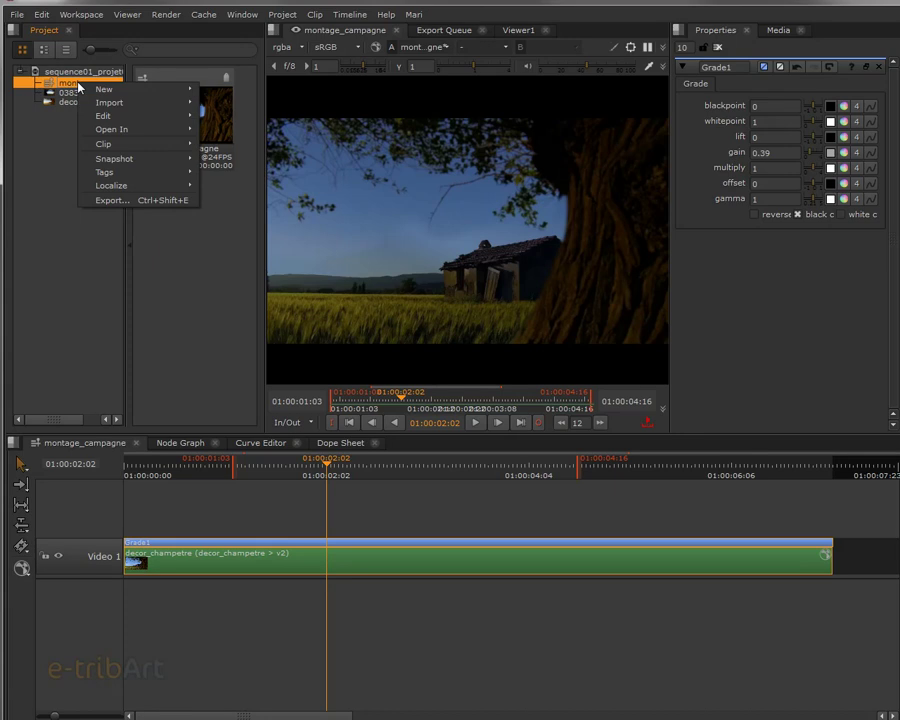
mouse_move(114, 191)
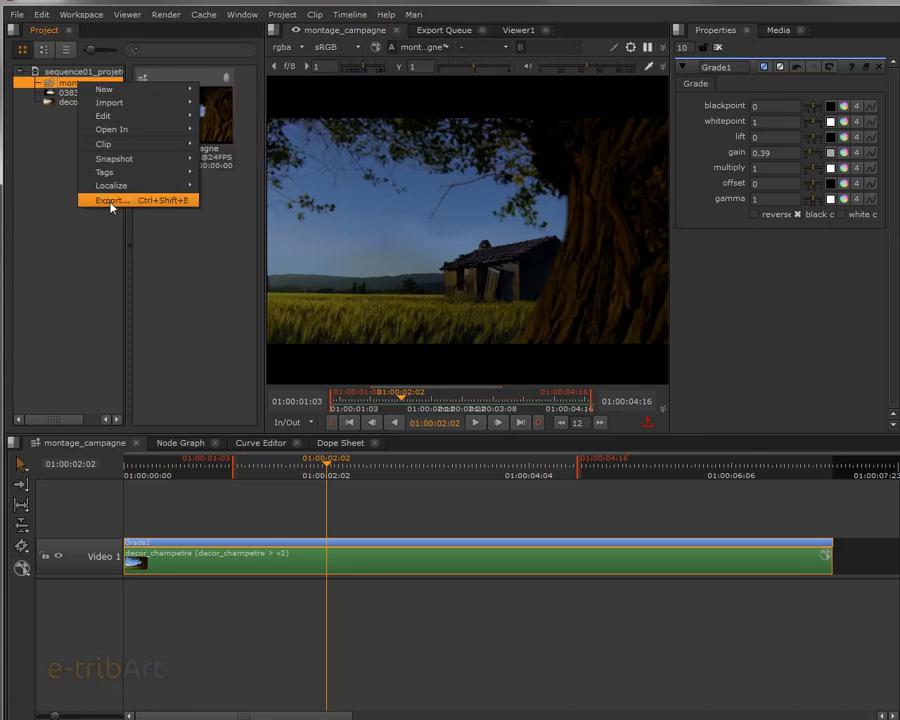
click(112, 203)
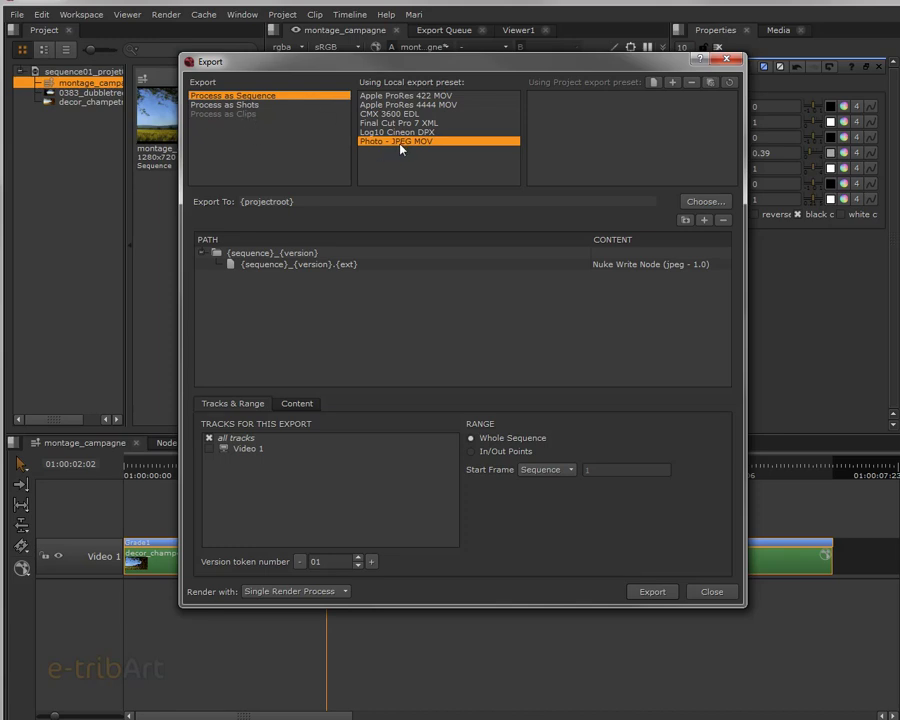
click(636, 266)
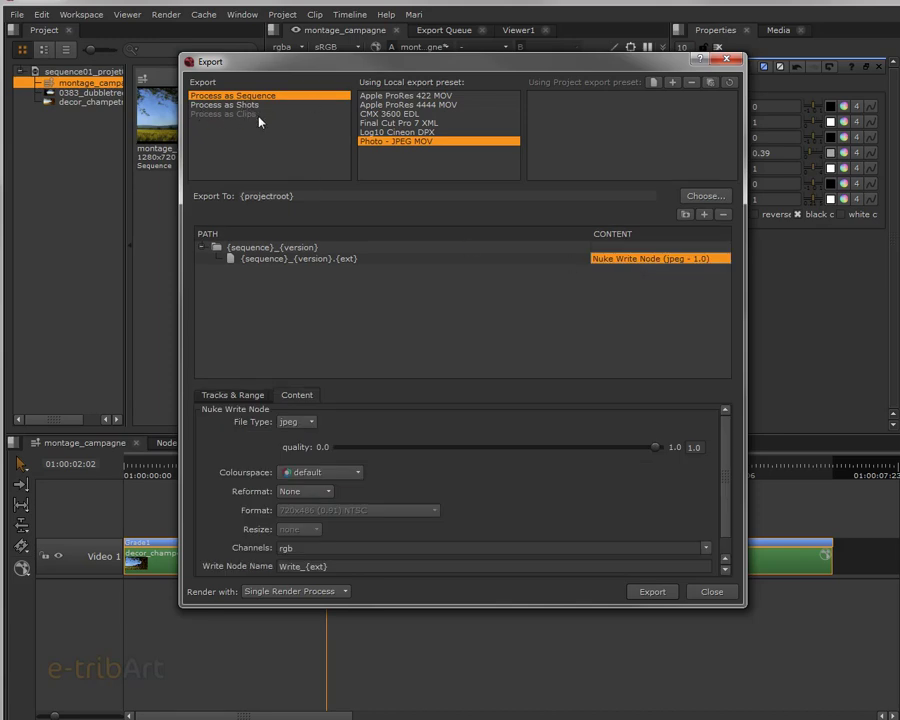
- Look through the content types available for the exported file and keep Nuke Write Node selected
click(633, 264)
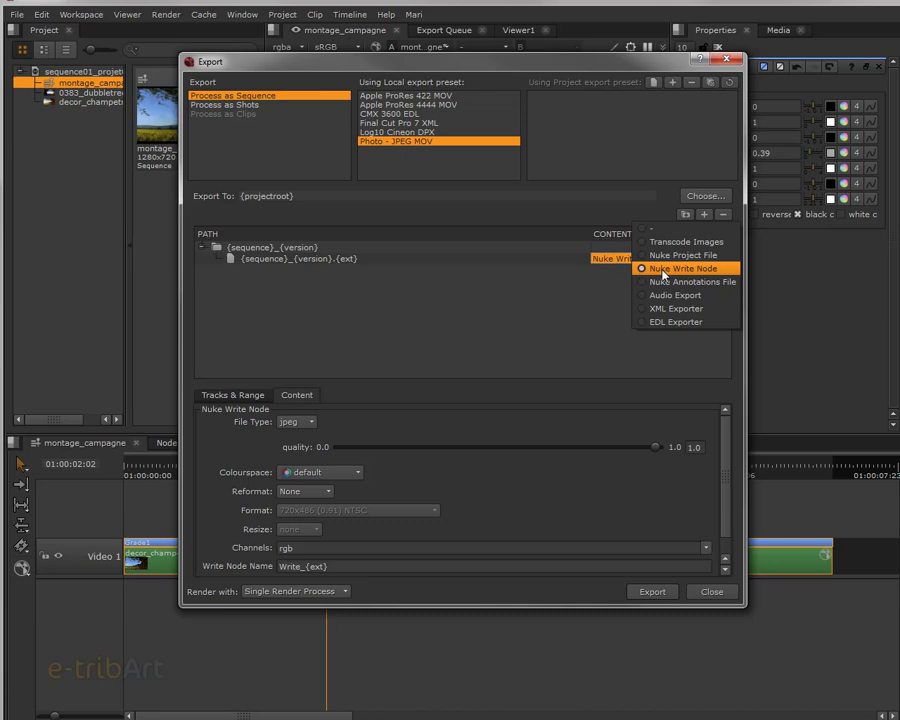
click(662, 270)
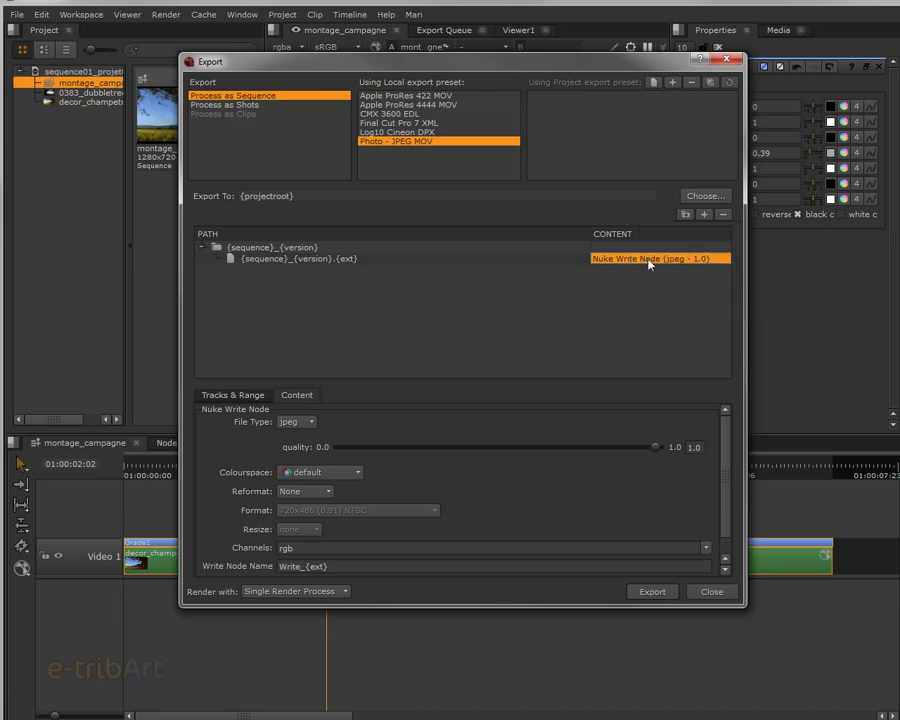
click(645, 265)
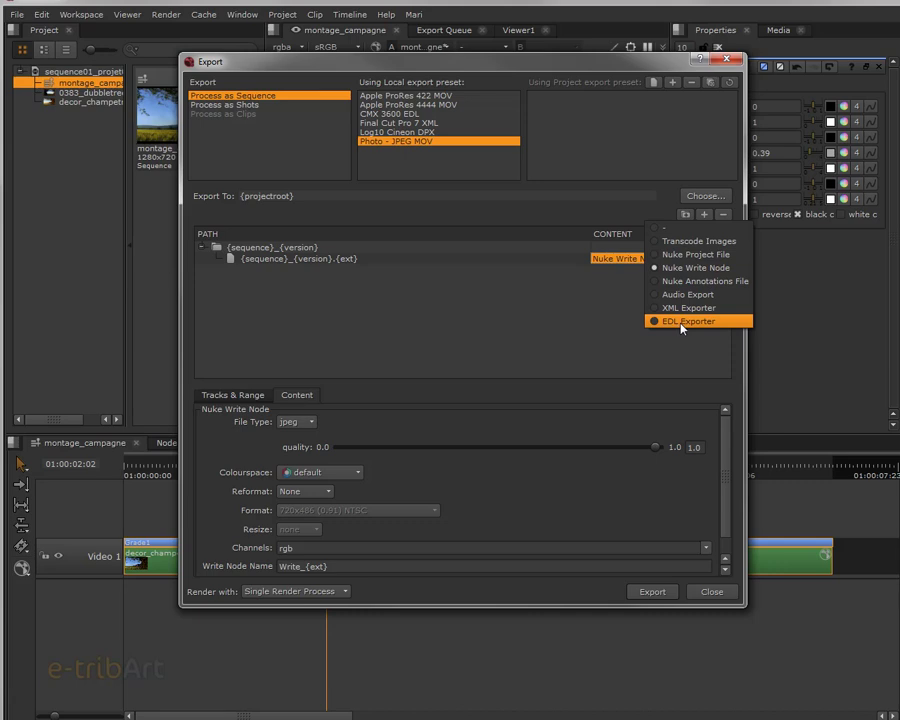
click(675, 270)
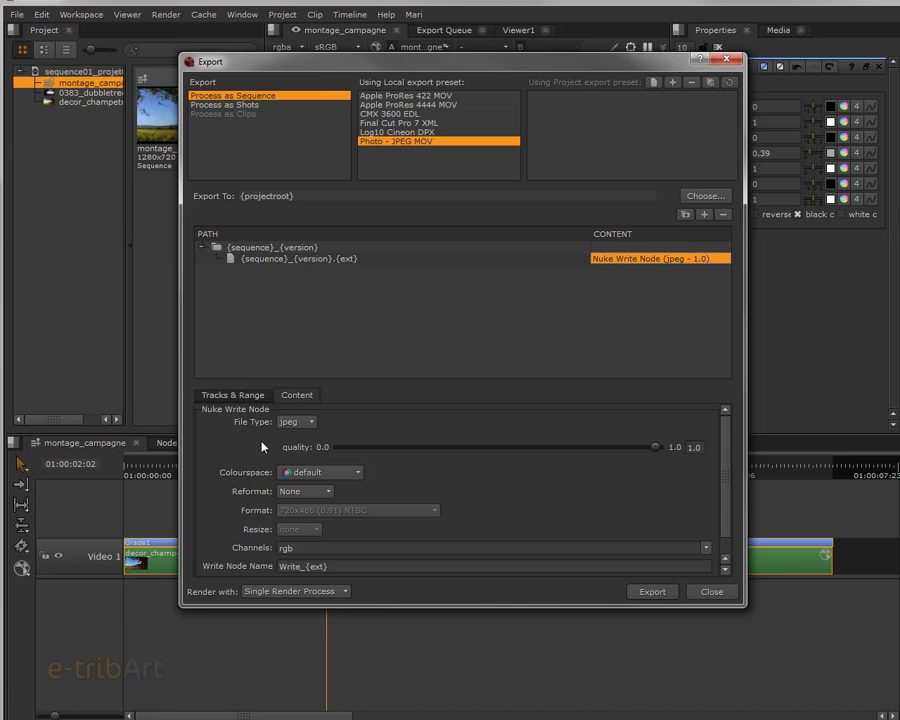
- Set the write node's file type to mov and its codec to H.264
click(293, 422)
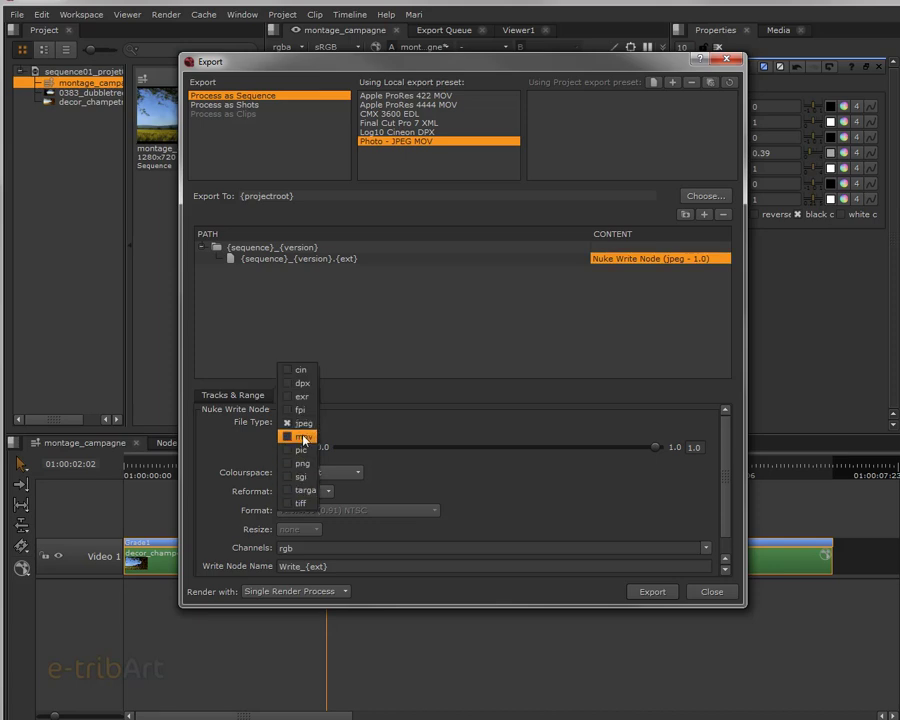
click(300, 437)
click(357, 447)
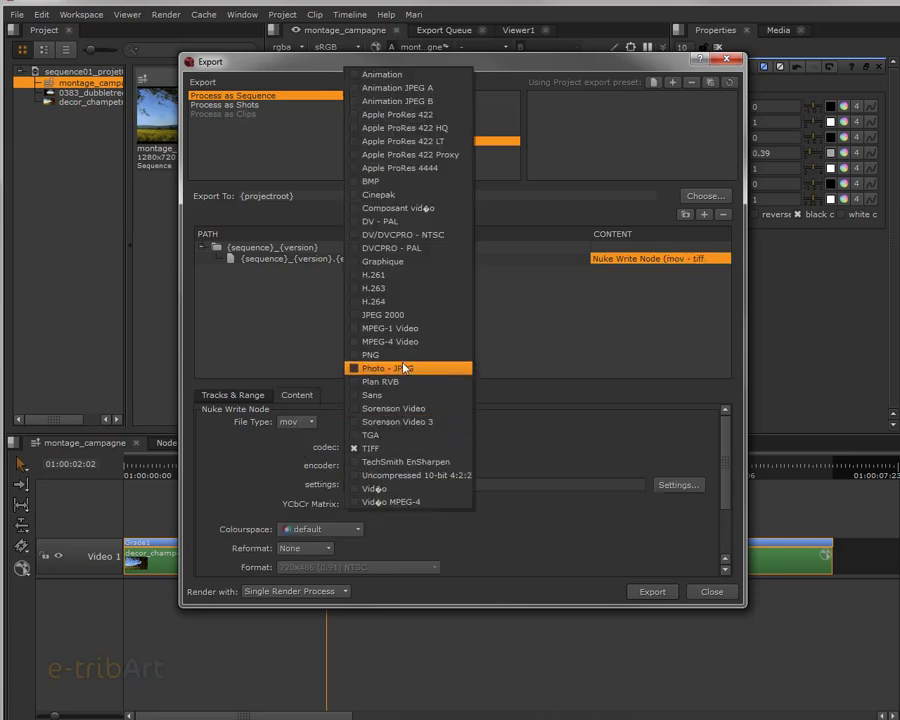
click(373, 301)
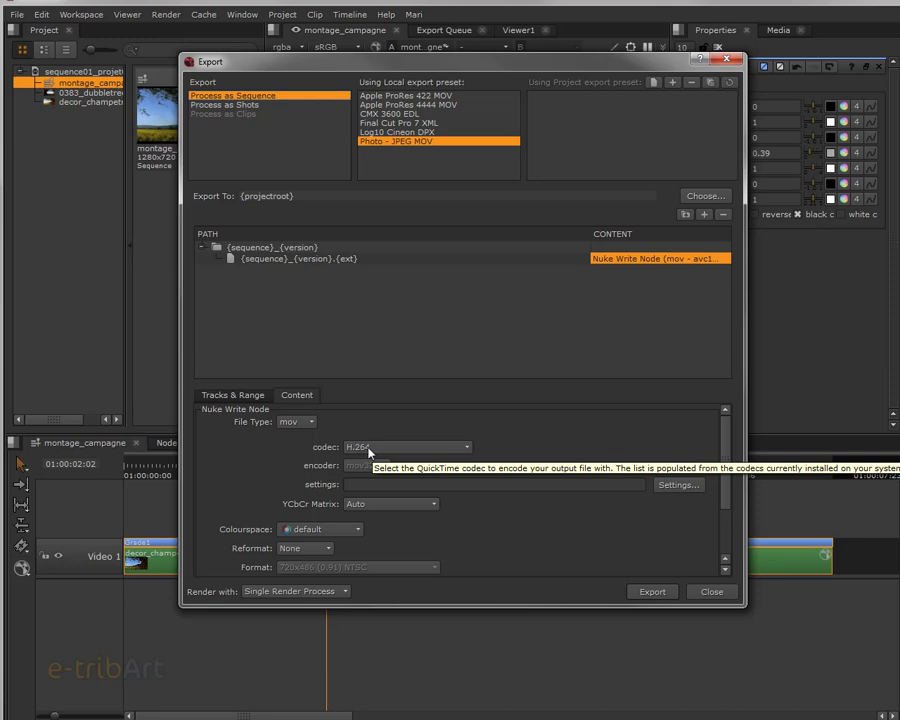
- Switch the mov codec to Photo - JPEG and look over its encoding settings
click(371, 449)
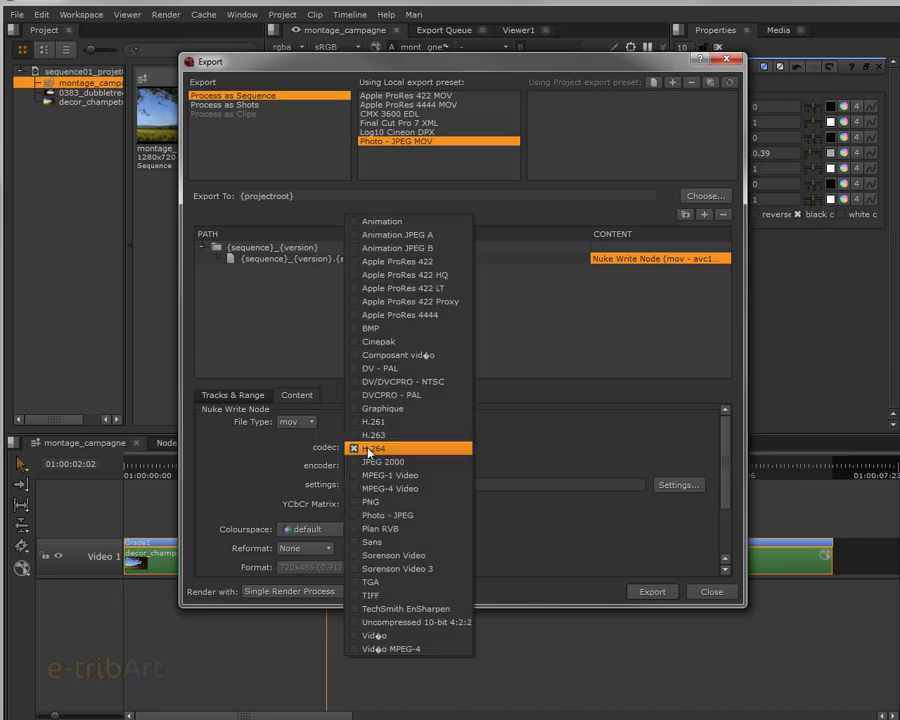
click(404, 515)
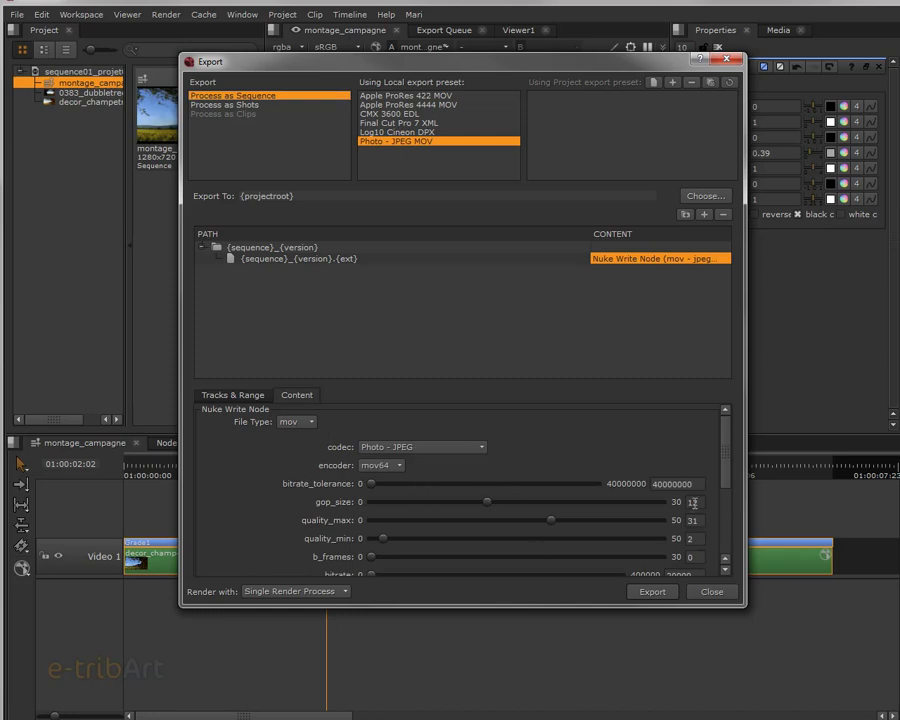
scroll(727, 478, down, 2)
scroll(727, 484, up, 2)
- Export the montage_campagne sequence using Single Render Process and keep the changes made to the export templates
click(309, 592)
click(311, 593)
click(647, 598)
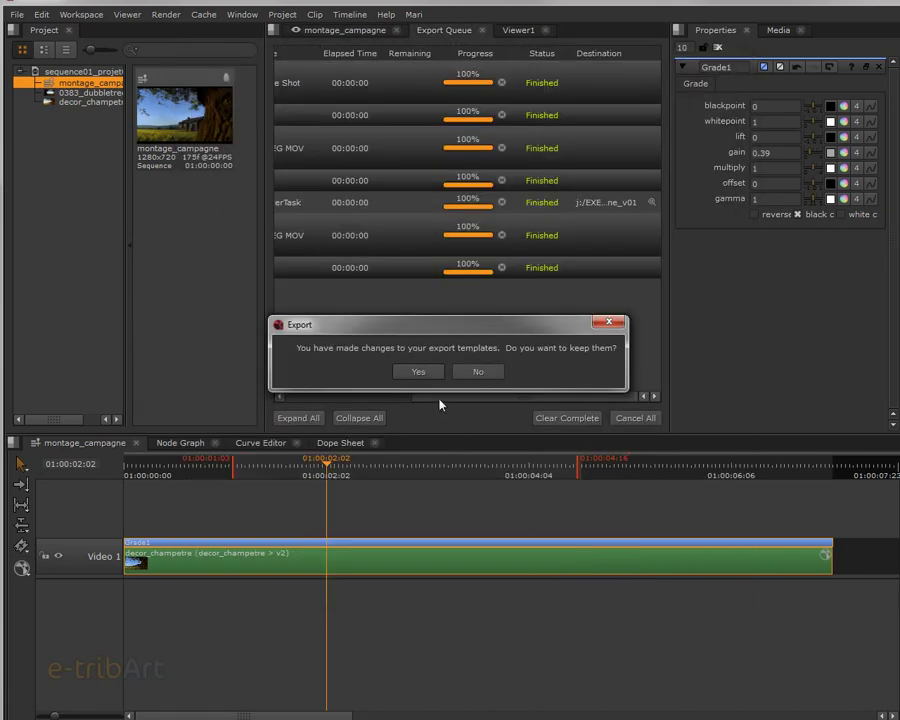
click(419, 372)
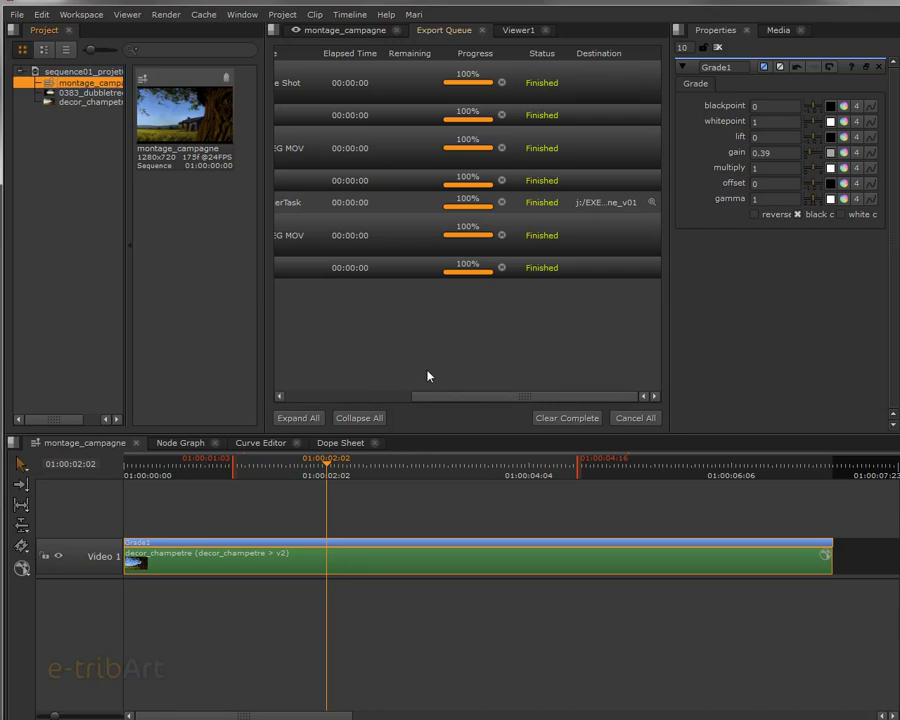
- Expand the latest montage_campagne job in the export queue to check it, and clear the completed exports
drag(440, 397, 305, 398)
click(298, 269)
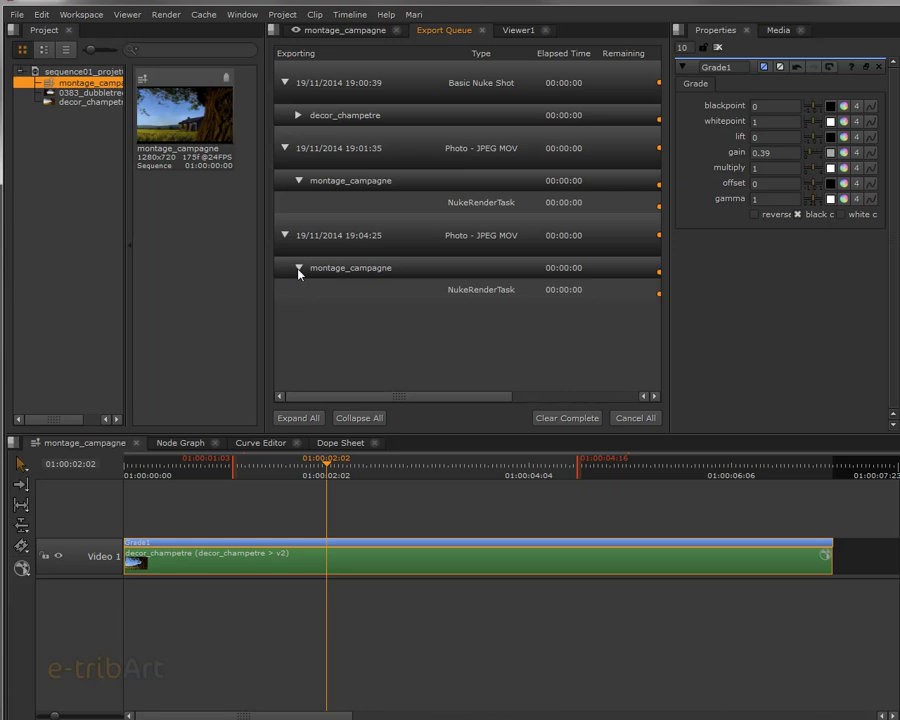
drag(343, 396, 546, 398)
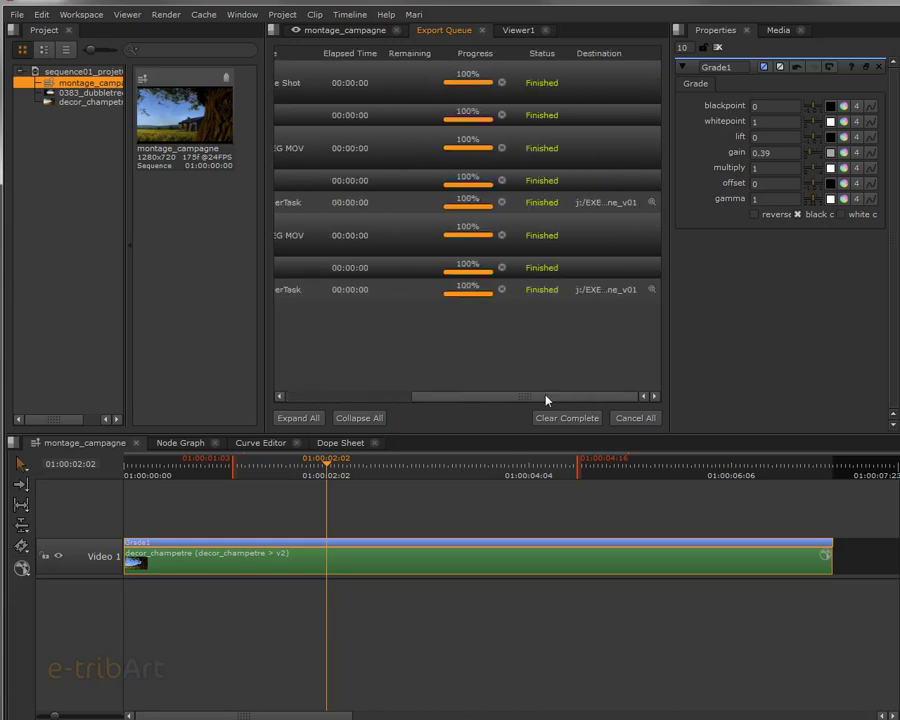
click(555, 418)
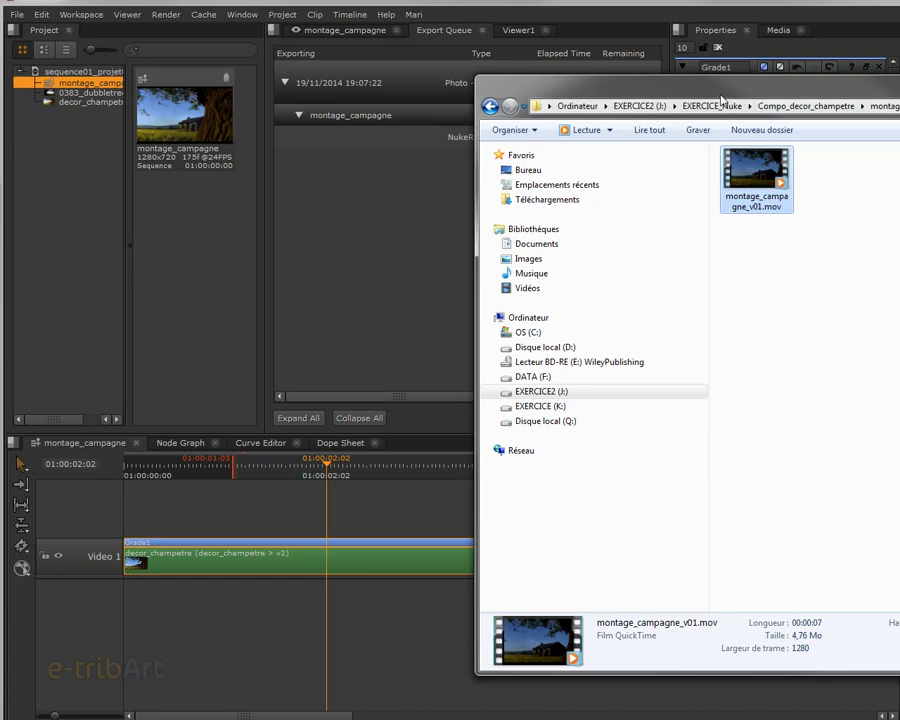
- Close the folder containing montage_campagne_v01.mov and scrub the sequence to 01:00:02:07
key(alt+F4)
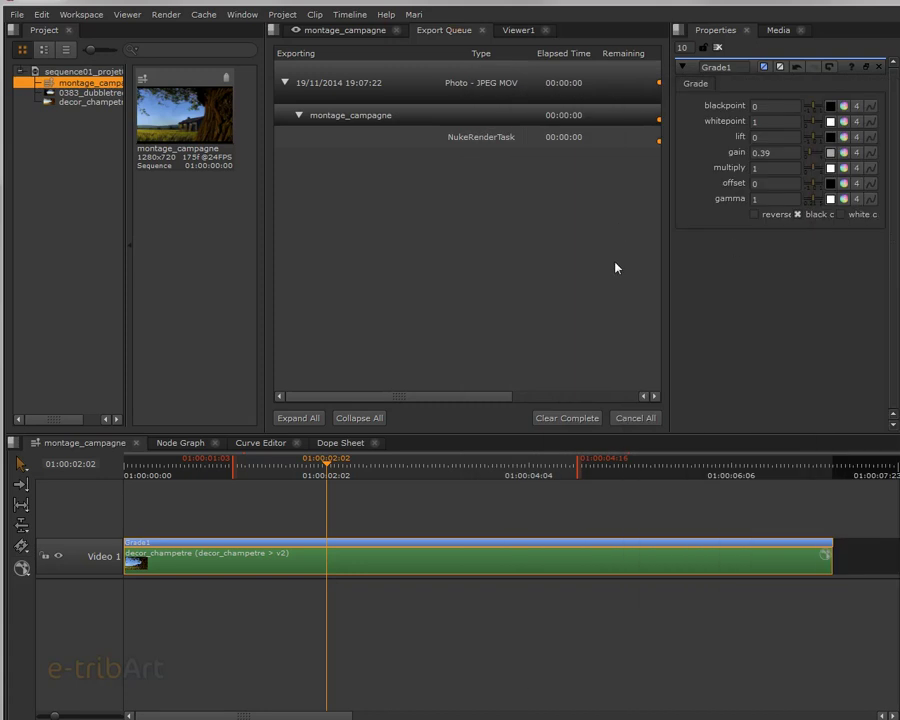
drag(327, 468, 348, 477)
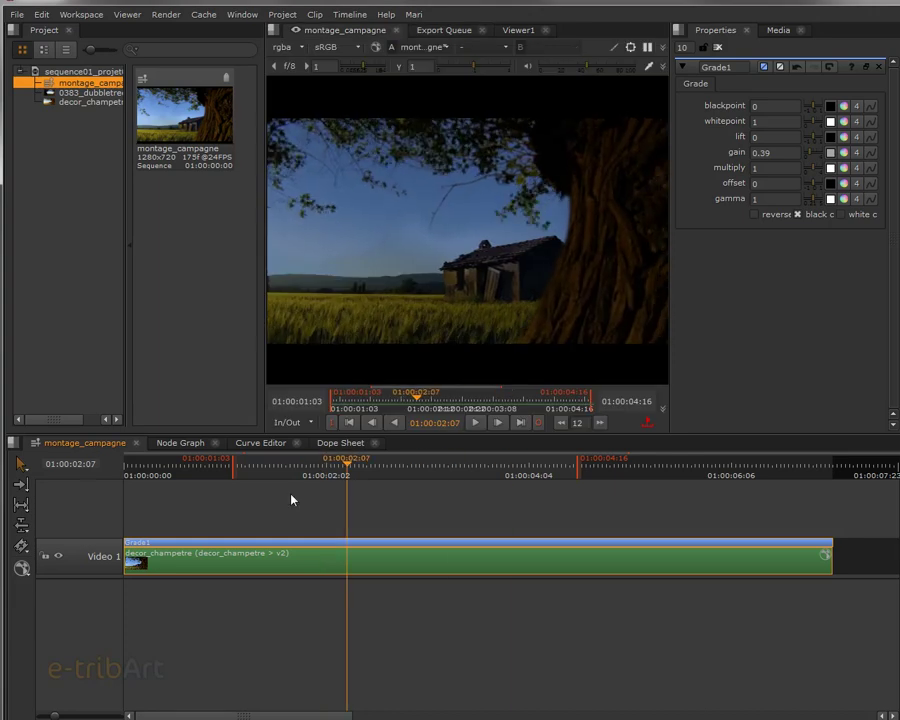